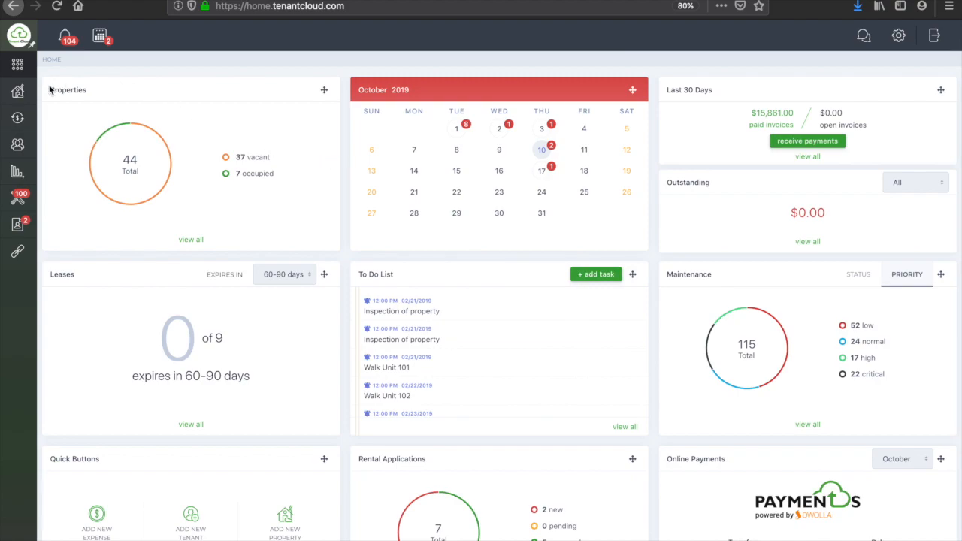
# Step: Open the Properties page, preview the properties in list view and return to grid view
pyautogui.moveTo(18, 96)
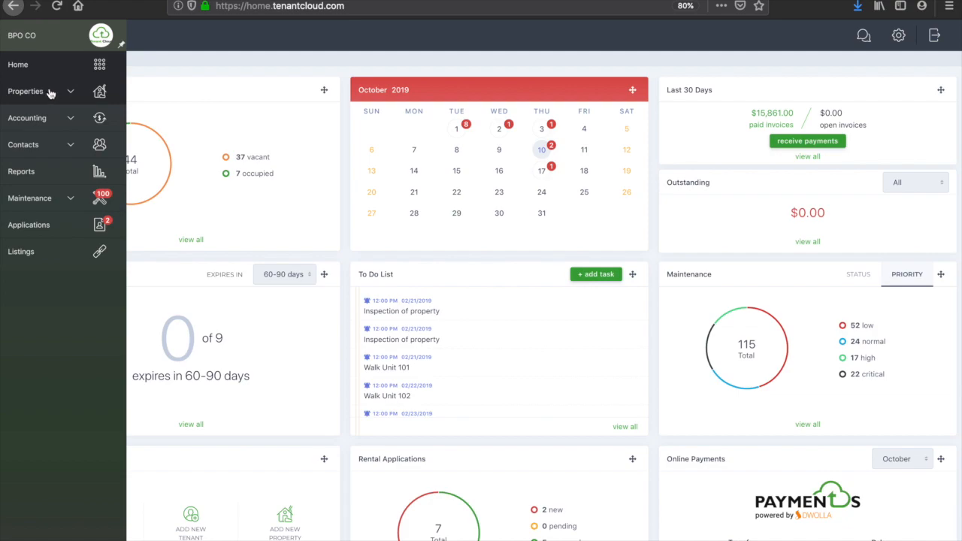
pyautogui.click(24, 93)
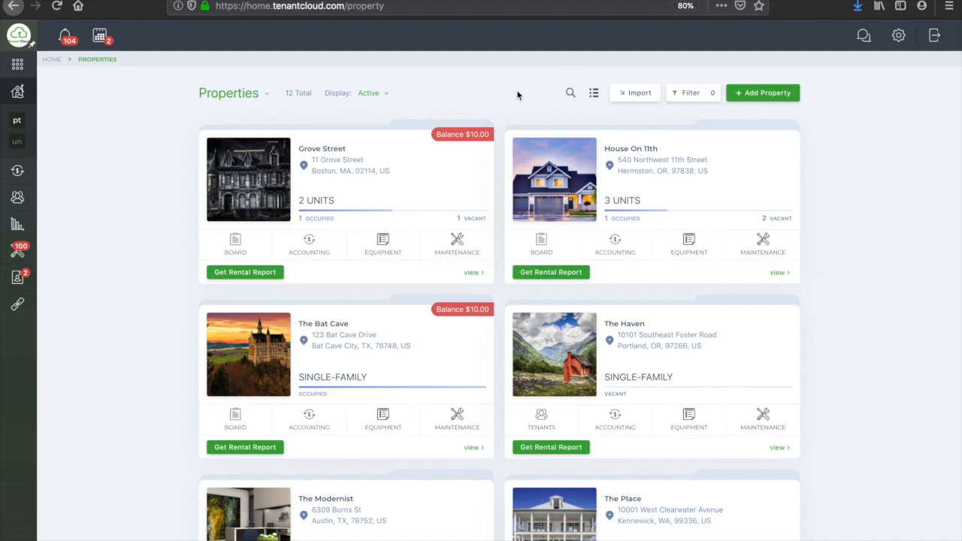
pyautogui.click(594, 93)
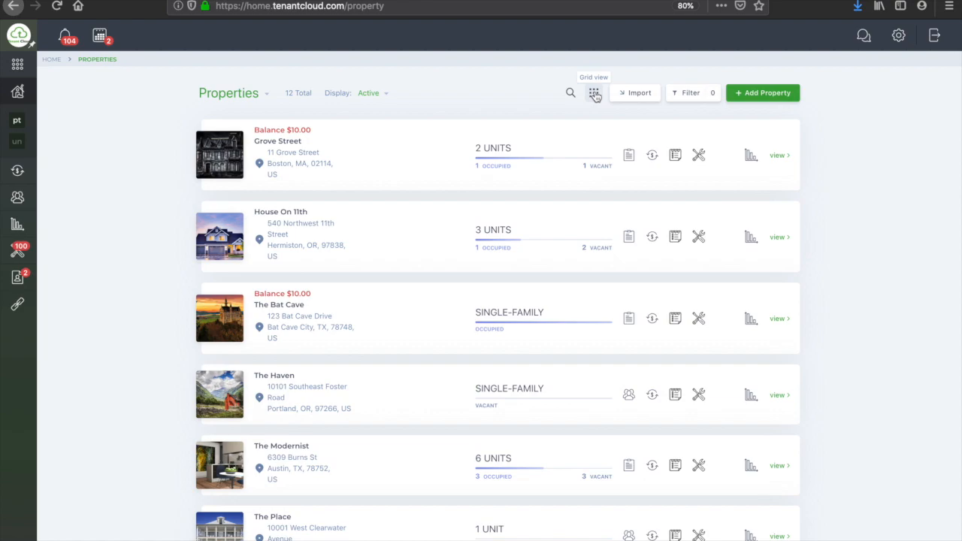
pyautogui.click(594, 93)
pyautogui.click(594, 93)
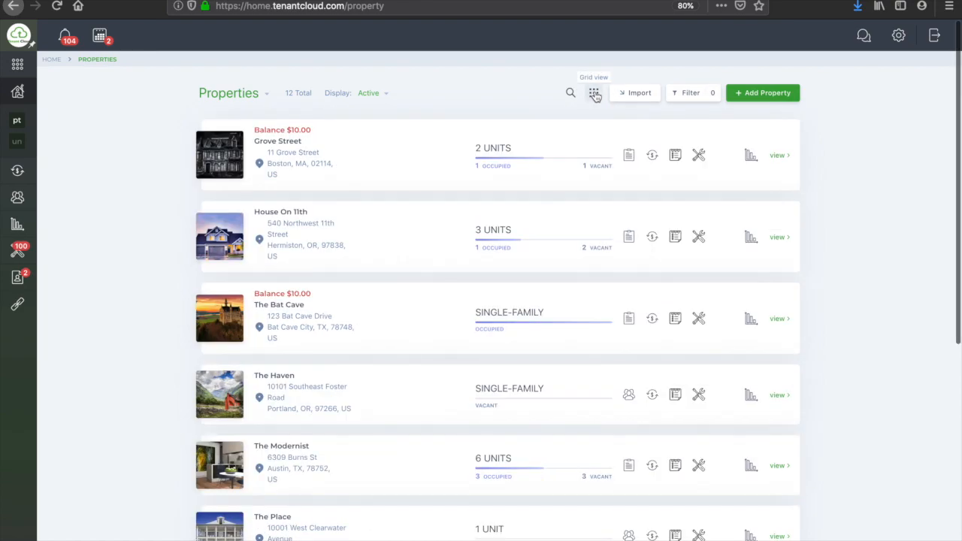
pyautogui.click(594, 93)
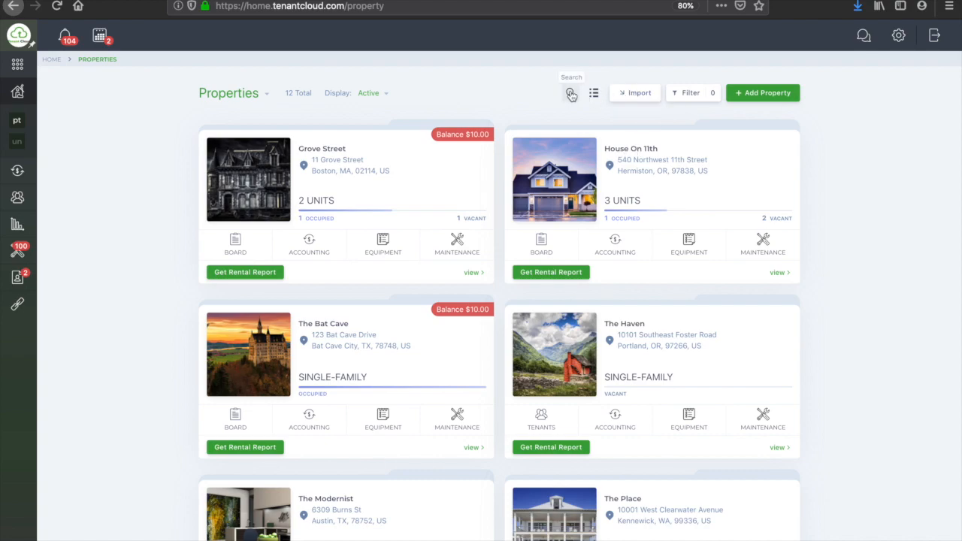
# Step: Try filtering the properties by the Single-unit property type, check the type options and clear the filter
pyautogui.click(690, 96)
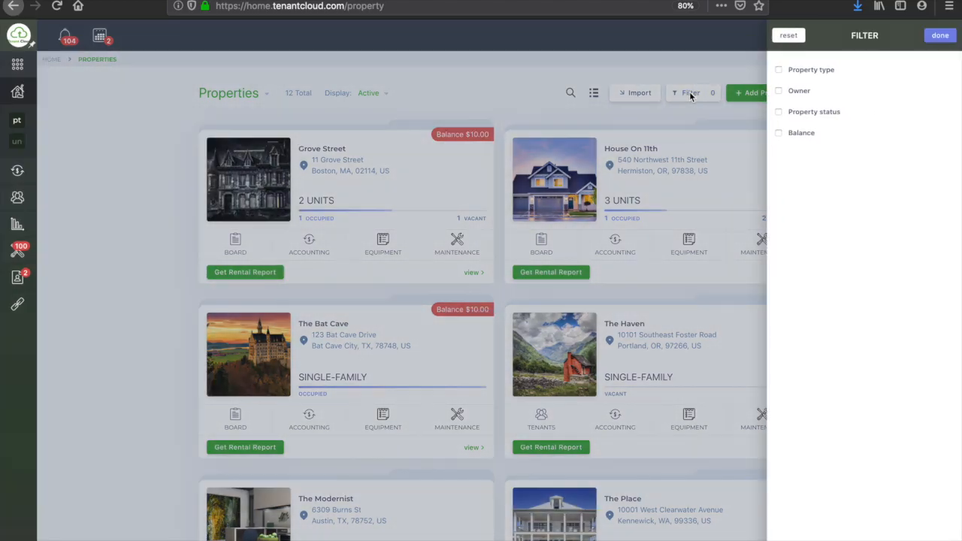
pyautogui.click(779, 70)
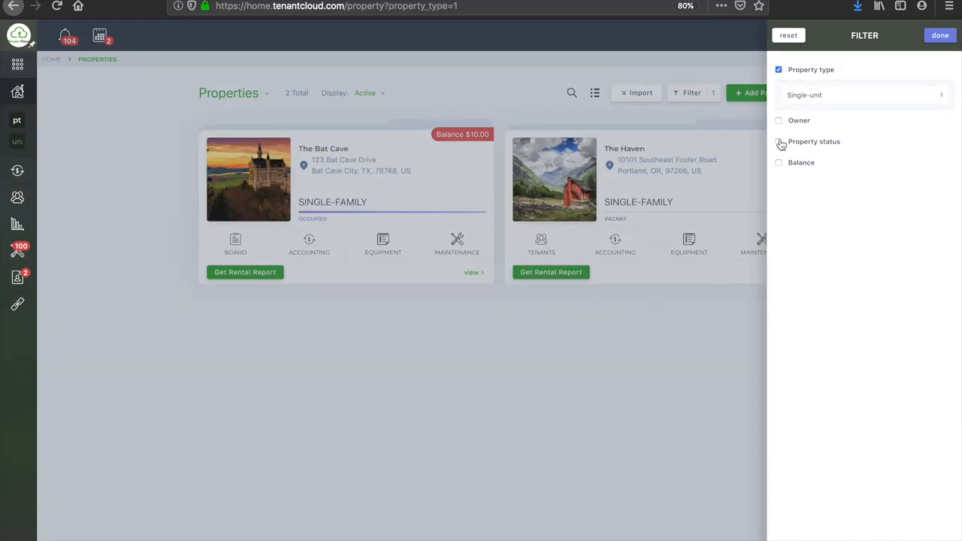
pyautogui.click(806, 95)
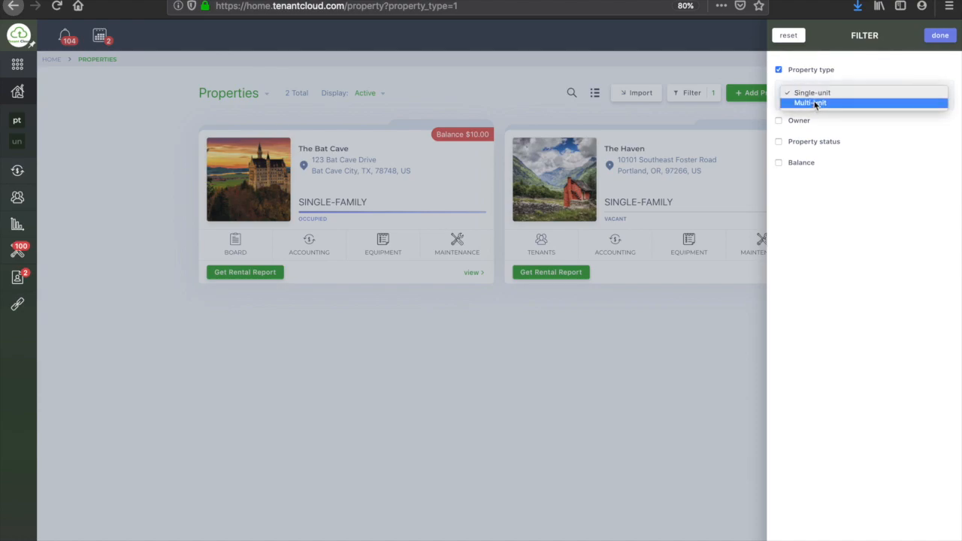
pyautogui.click(866, 68)
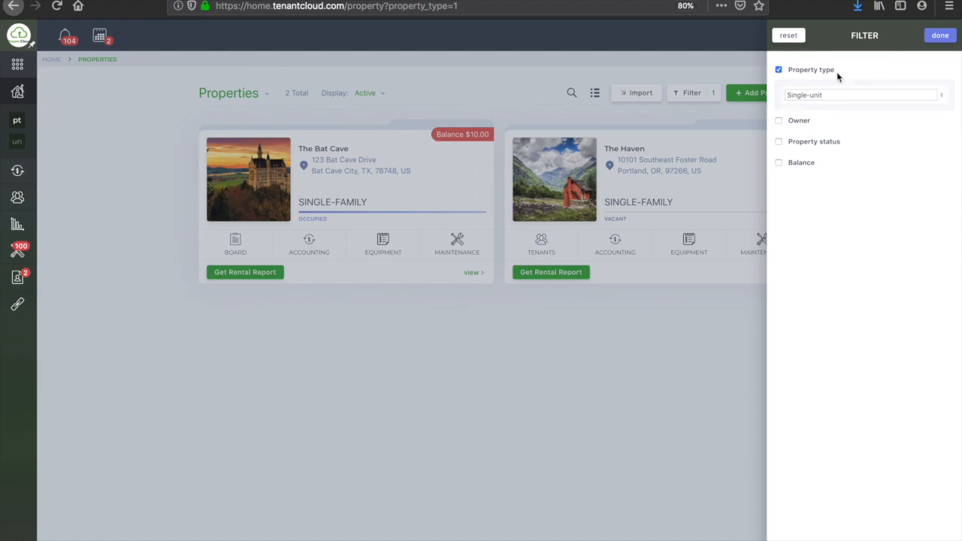
pyautogui.click(779, 69)
pyautogui.click(516, 71)
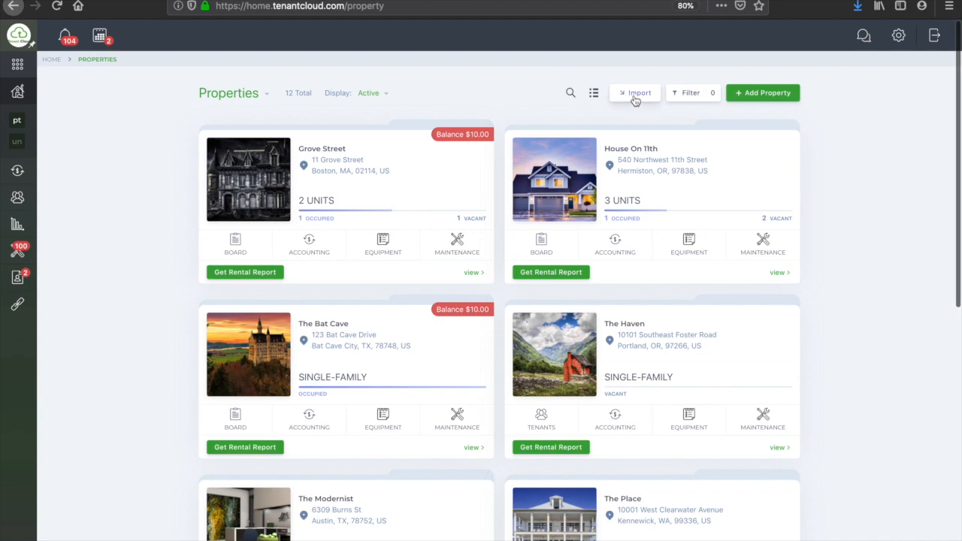
# Step: Check the property display options, show the archived properties and return the display to Active
pyautogui.click(387, 94)
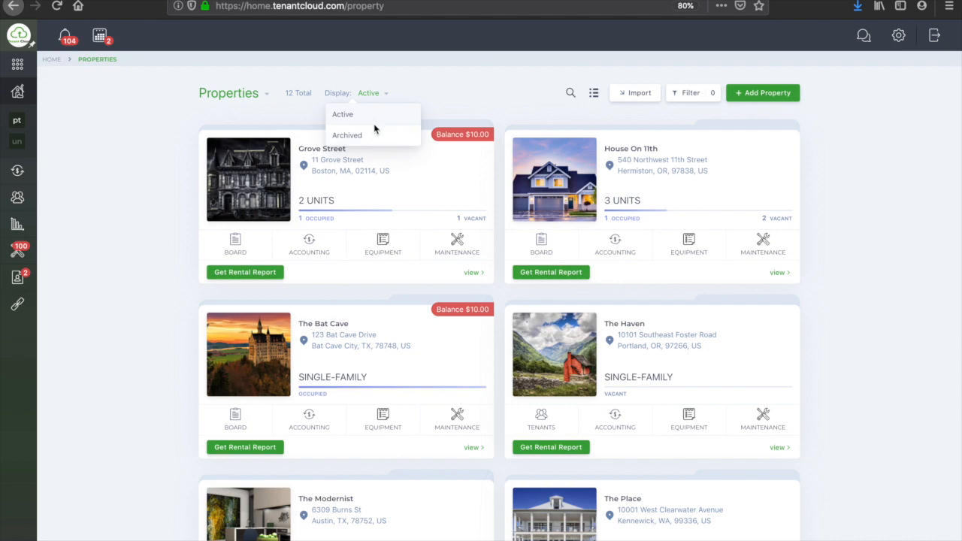
pyautogui.click(391, 96)
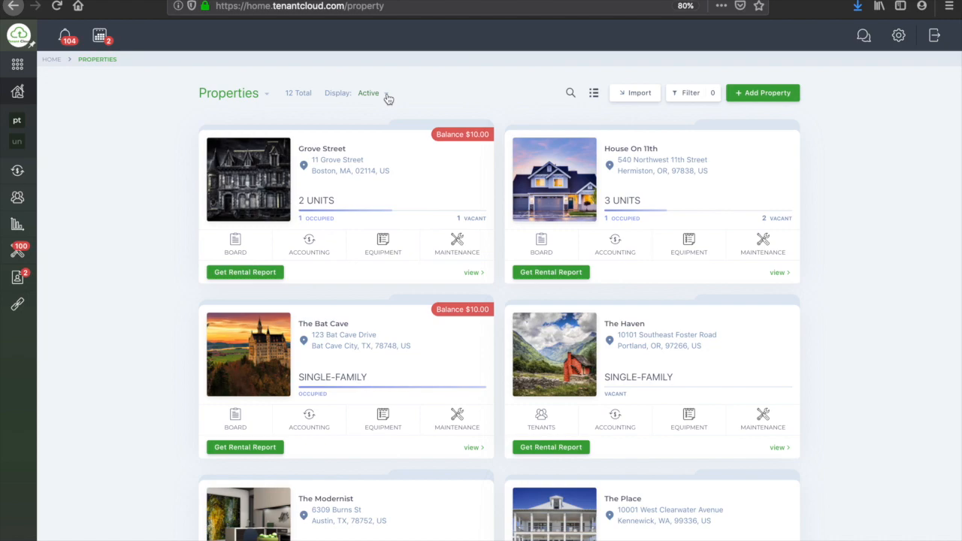
pyautogui.click(388, 97)
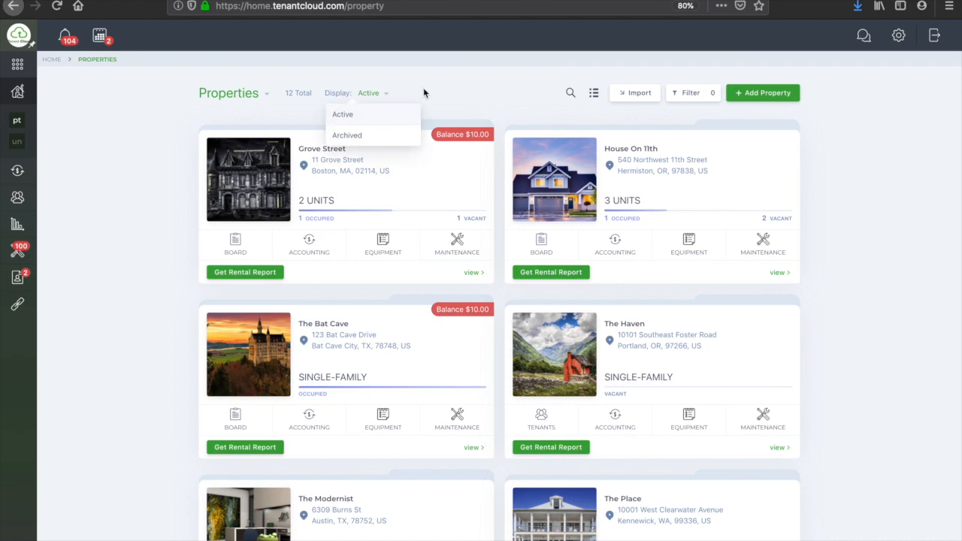
pyautogui.click(423, 89)
pyautogui.click(388, 97)
pyautogui.click(378, 140)
pyautogui.click(390, 95)
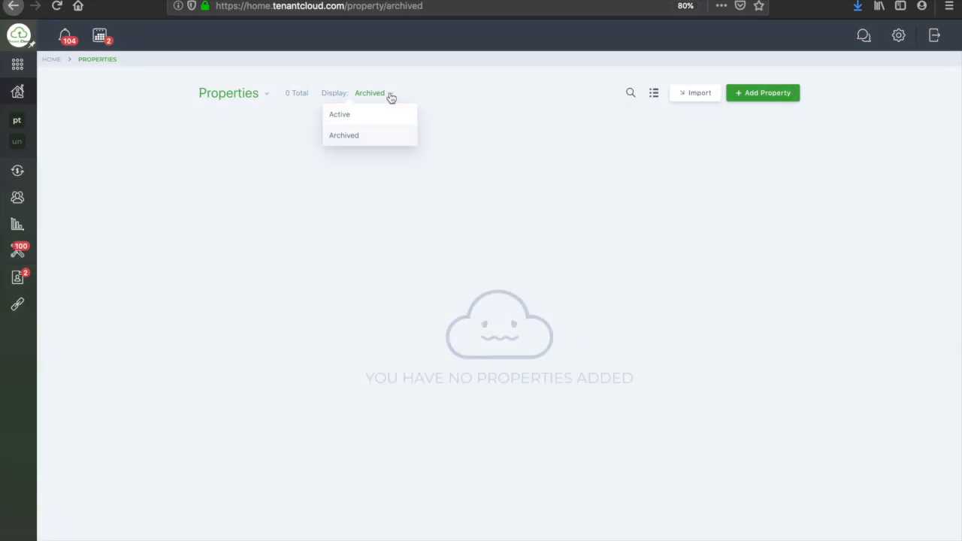
pyautogui.click(383, 119)
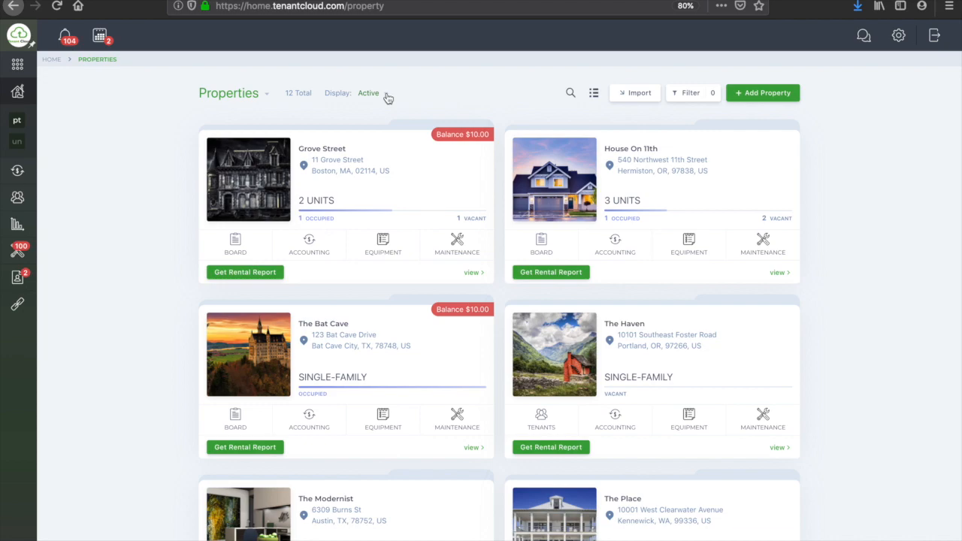
pyautogui.click(385, 95)
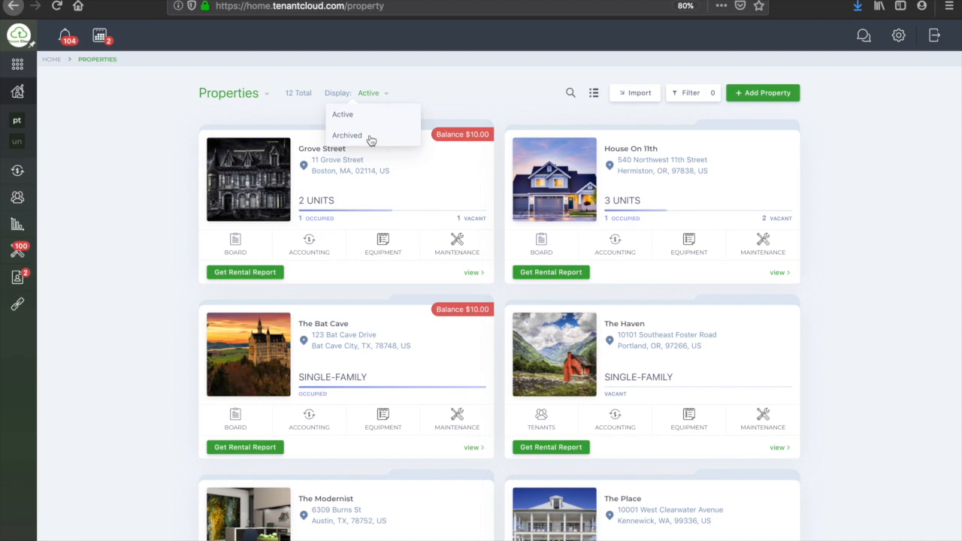
pyautogui.click(424, 88)
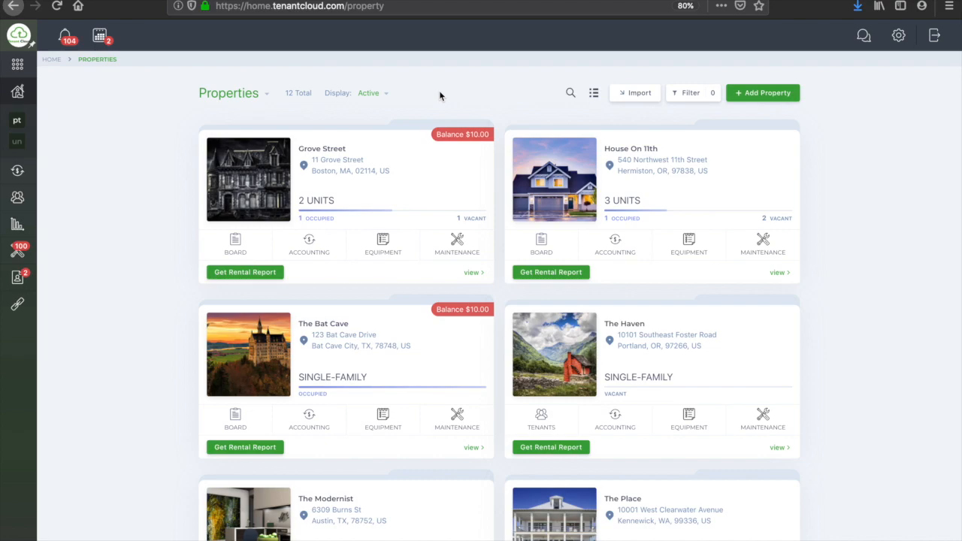
# Step: View the property import page and the Units list, returning to the Properties list after each
pyautogui.click(638, 95)
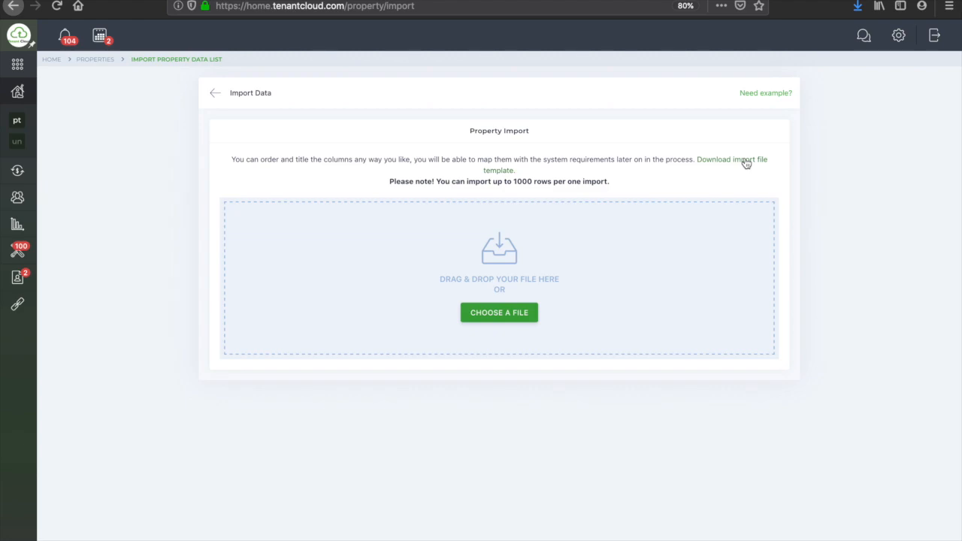
pyautogui.click(12, 6)
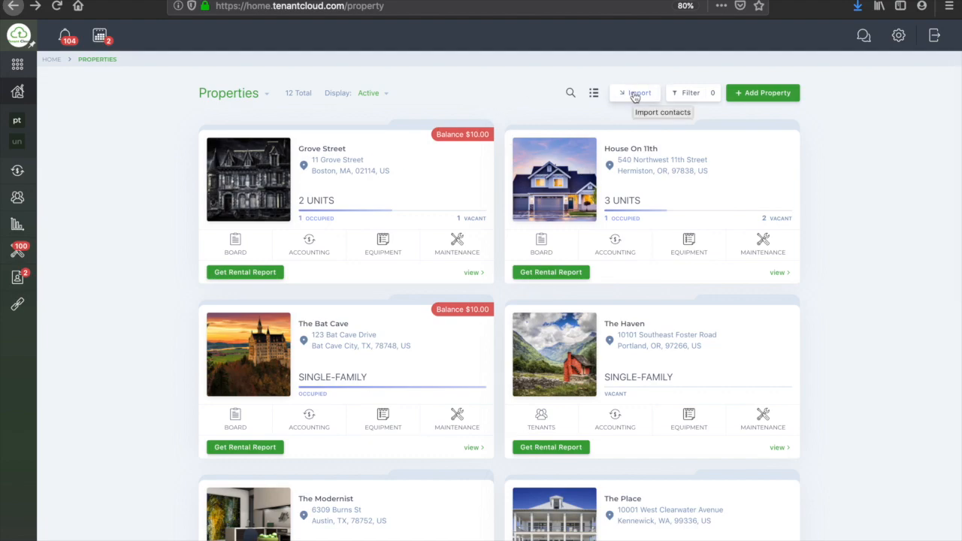
pyautogui.click(242, 95)
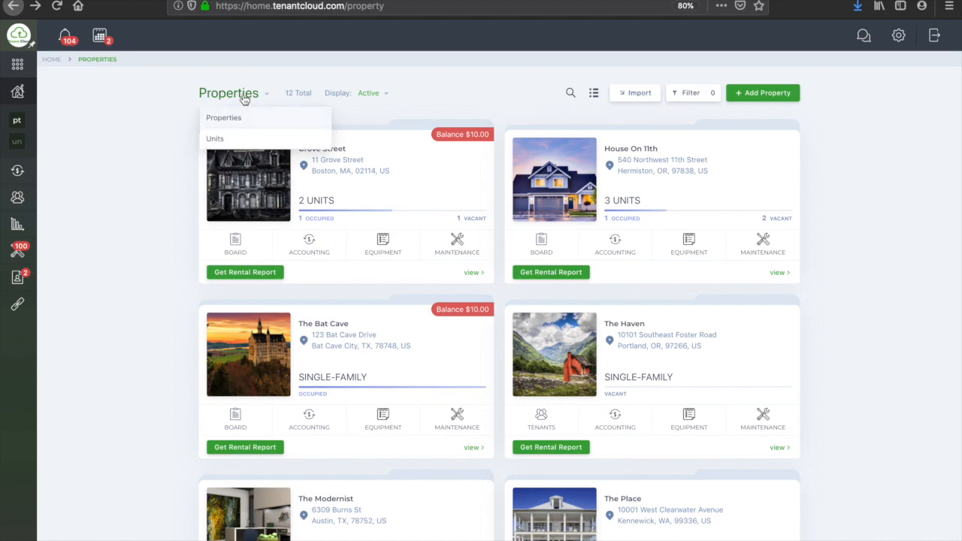
pyautogui.click(240, 141)
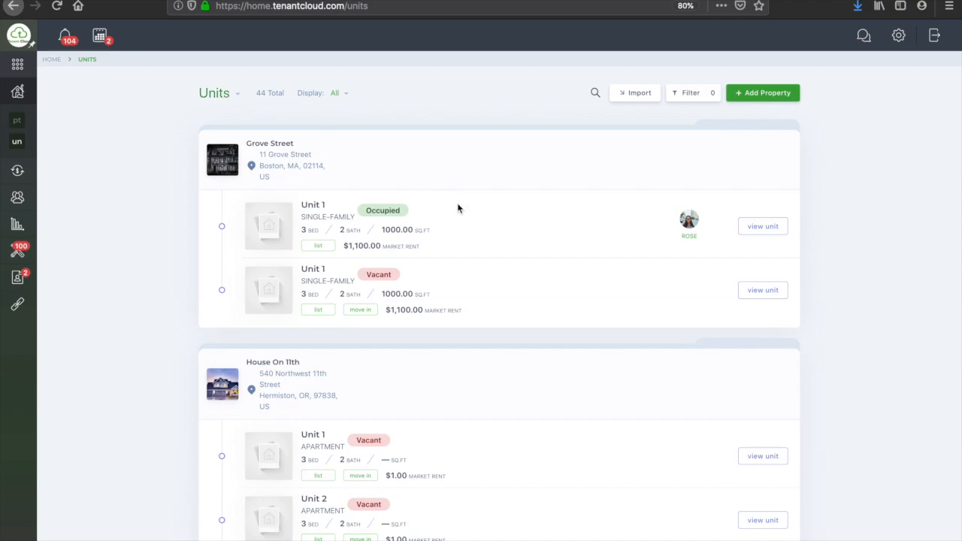
pyautogui.scroll(-3, 500, 181)
pyautogui.scroll(3, 499, 180)
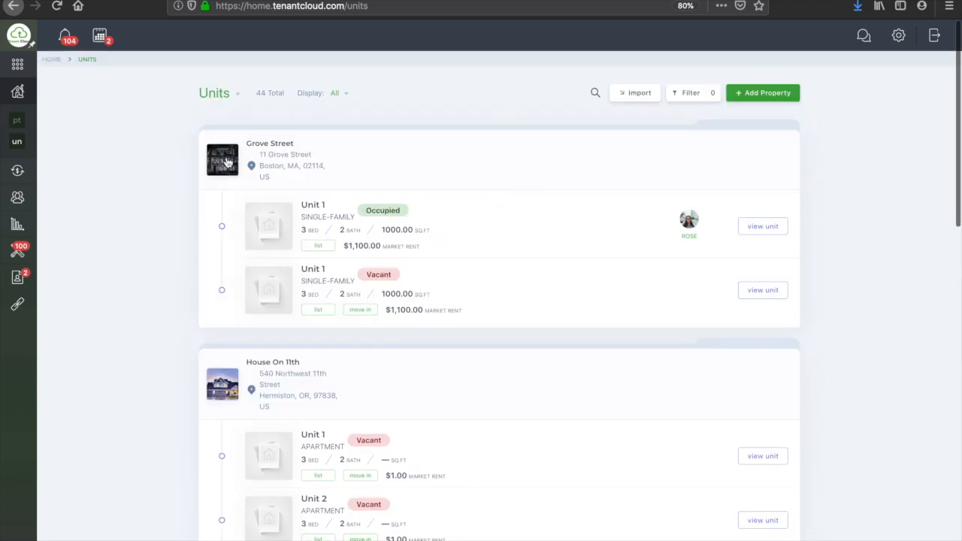
pyautogui.click(230, 90)
pyautogui.click(231, 125)
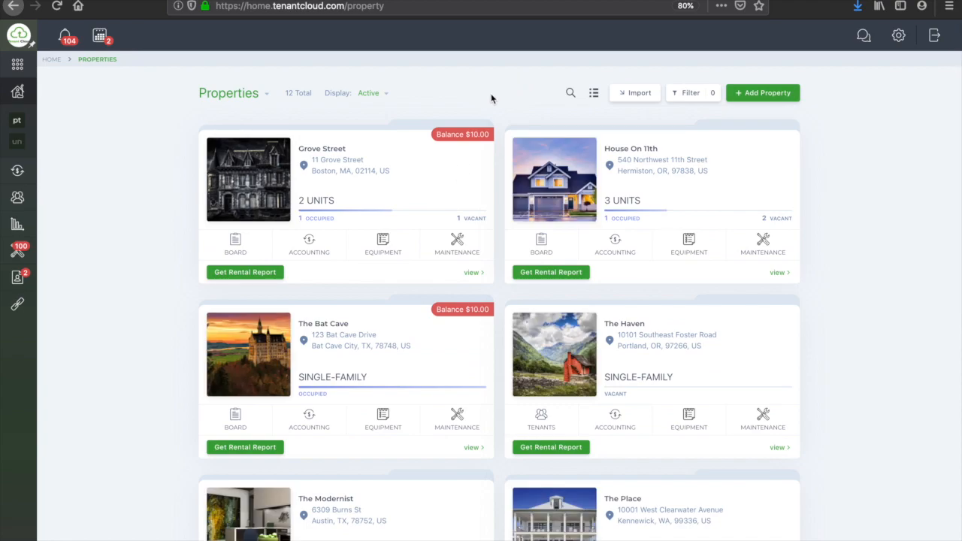
# Step: Start adding a new property and name it Grove Street House
pyautogui.click(761, 93)
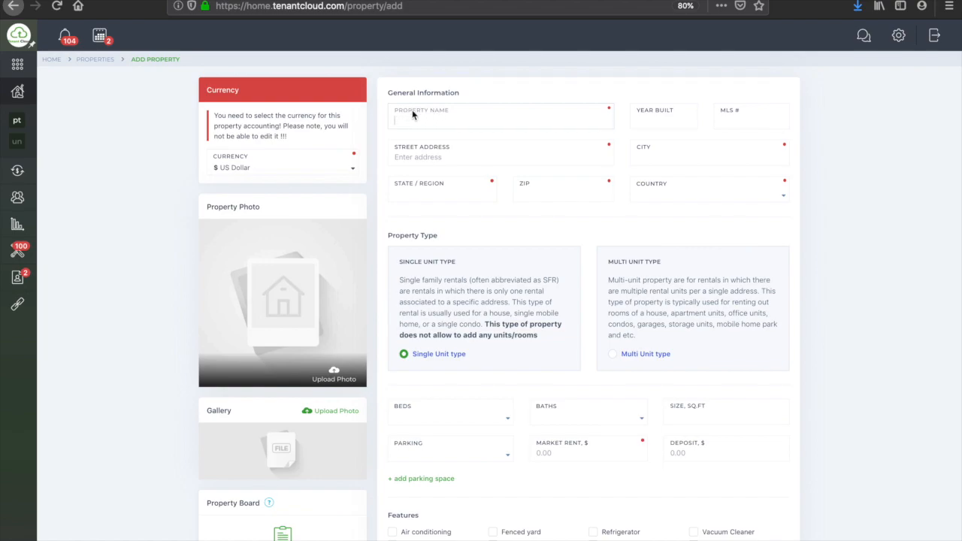
pyautogui.click(465, 120)
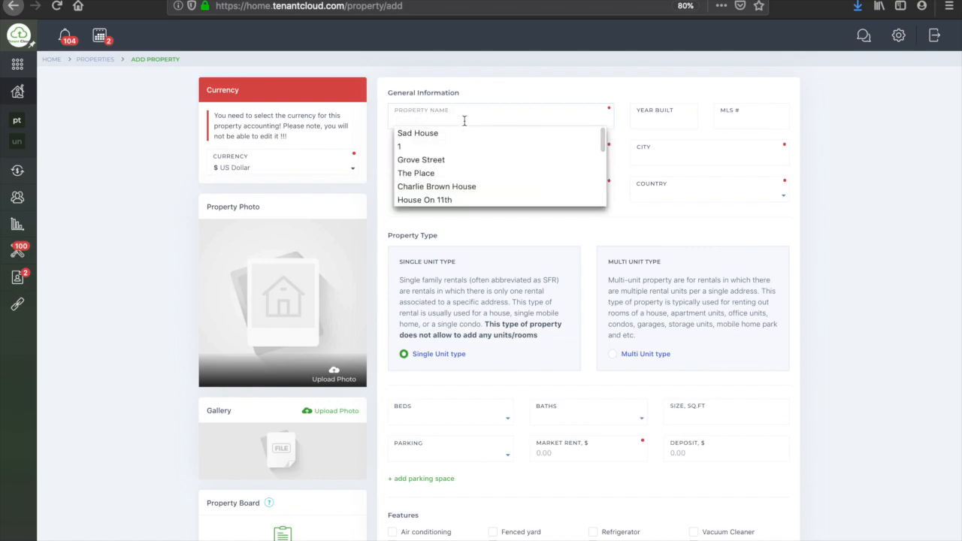
pyautogui.click(477, 160)
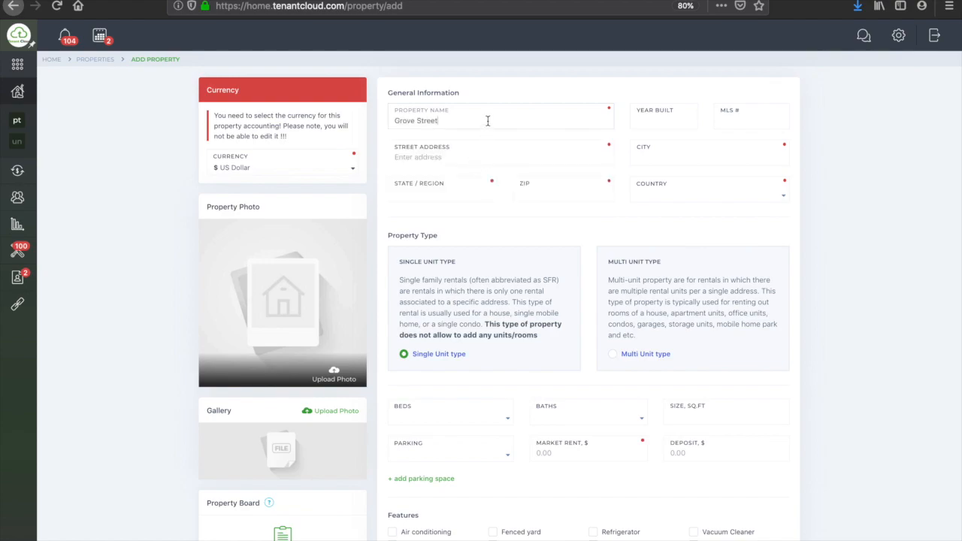
pyautogui.write('House')
# Step: Fill in the property's address by entering the partial street number 199 and accepting the suggested match in Oakland, CA
pyautogui.click(498, 156)
pyautogui.write('199999')
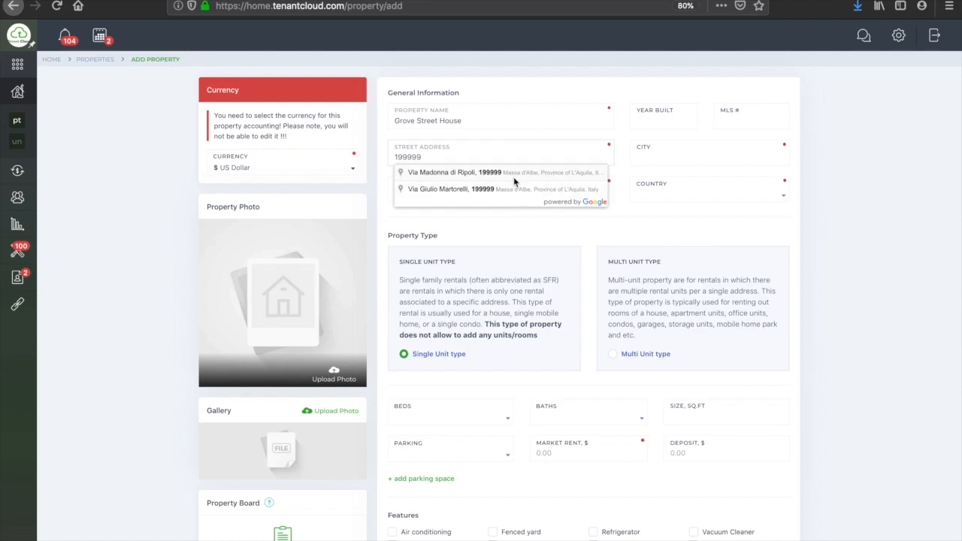
pyautogui.press('BackSpace')
pyautogui.press('BackSpace')
pyautogui.press('BackSpace')
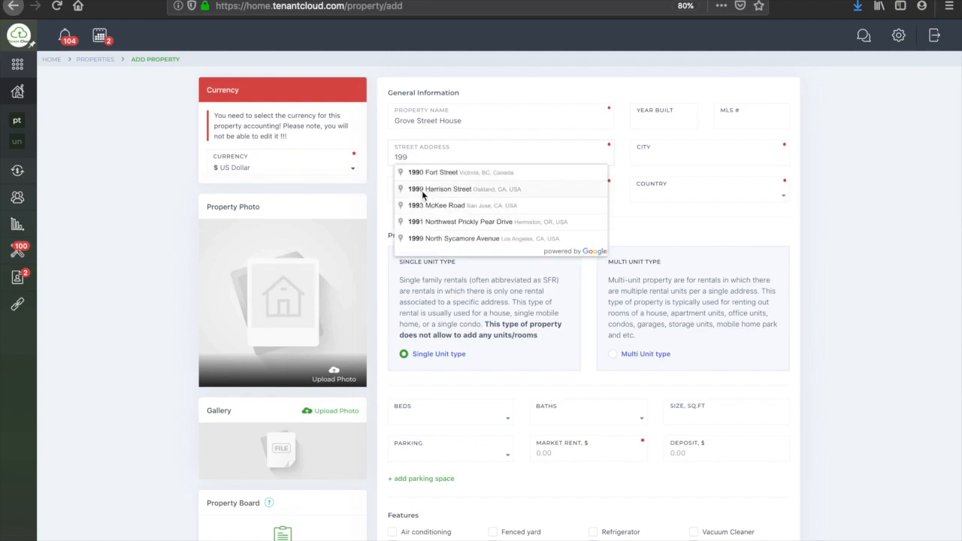
pyautogui.click(485, 193)
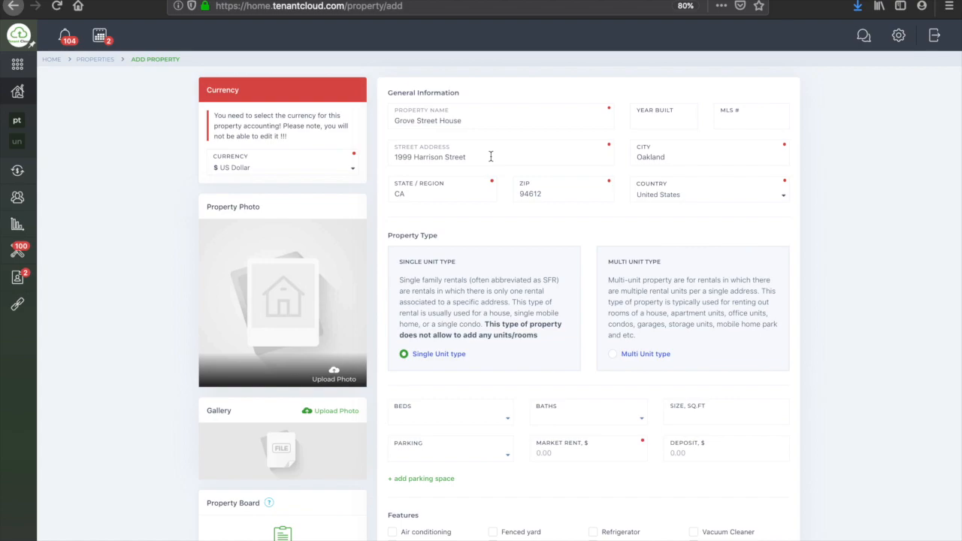
# Step: Preview the unit fields of the Multi Unit property type and set the type back to Single Unit
pyautogui.scroll(-2, 590, 192)
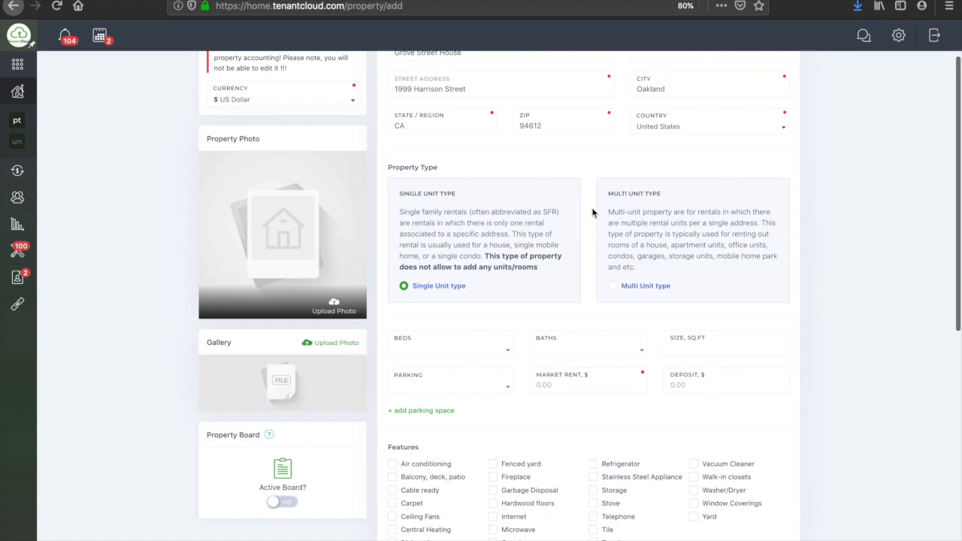
pyautogui.scroll(-1, 592, 213)
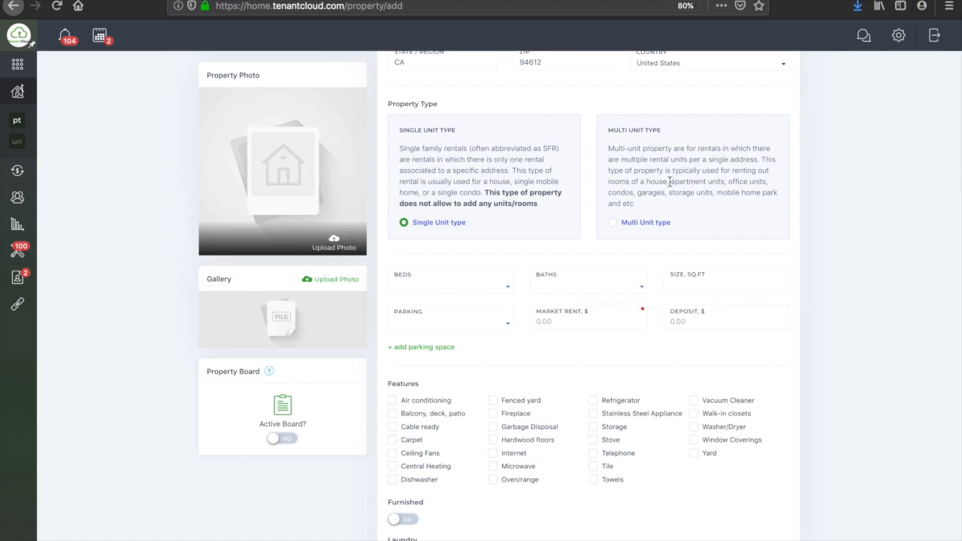
pyautogui.click(614, 225)
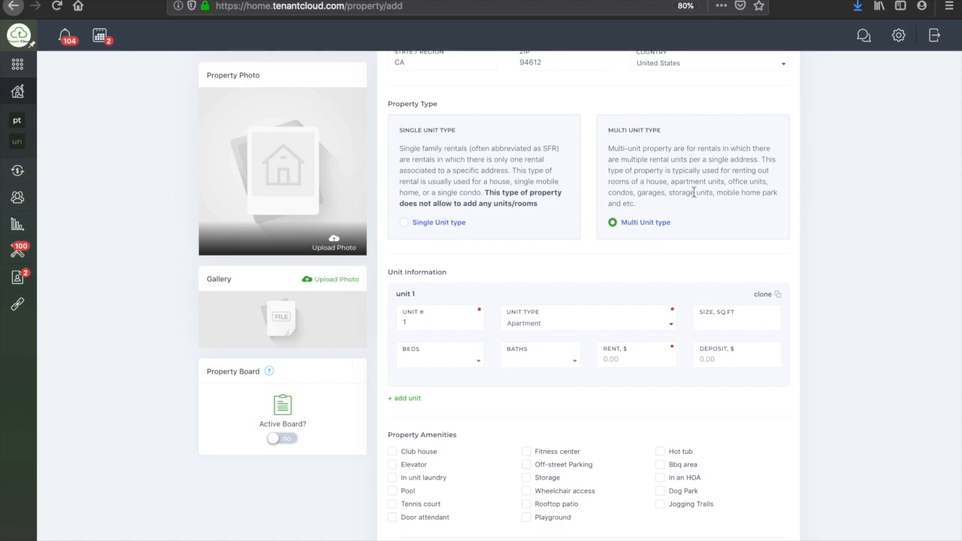
pyautogui.click(439, 224)
# Step: Set the property's beds to 1 and baths to 1
pyautogui.scroll(-1, 500, 254)
pyautogui.click(466, 237)
pyautogui.click(449, 271)
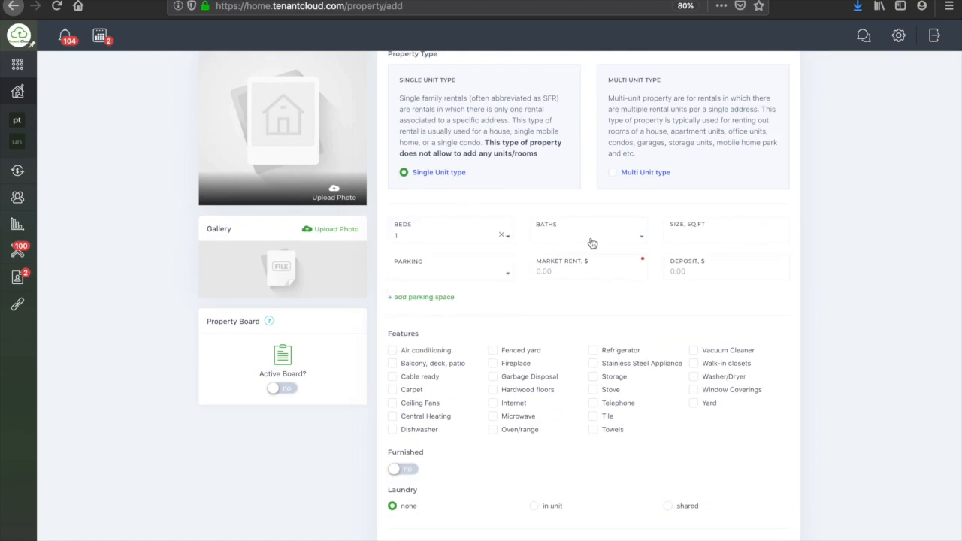
pyautogui.click(582, 241)
pyautogui.click(581, 256)
pyautogui.click(589, 272)
pyautogui.click(590, 272)
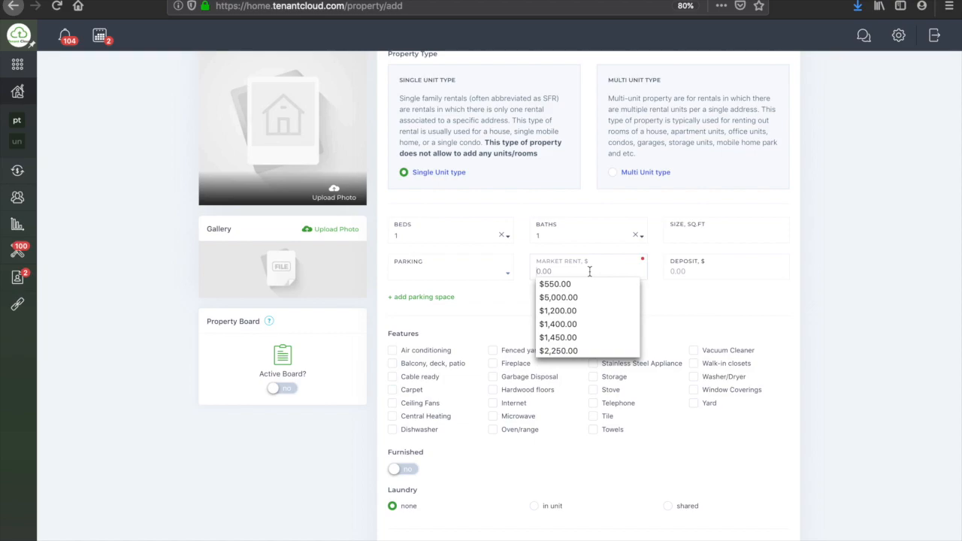
pyautogui.click(666, 311)
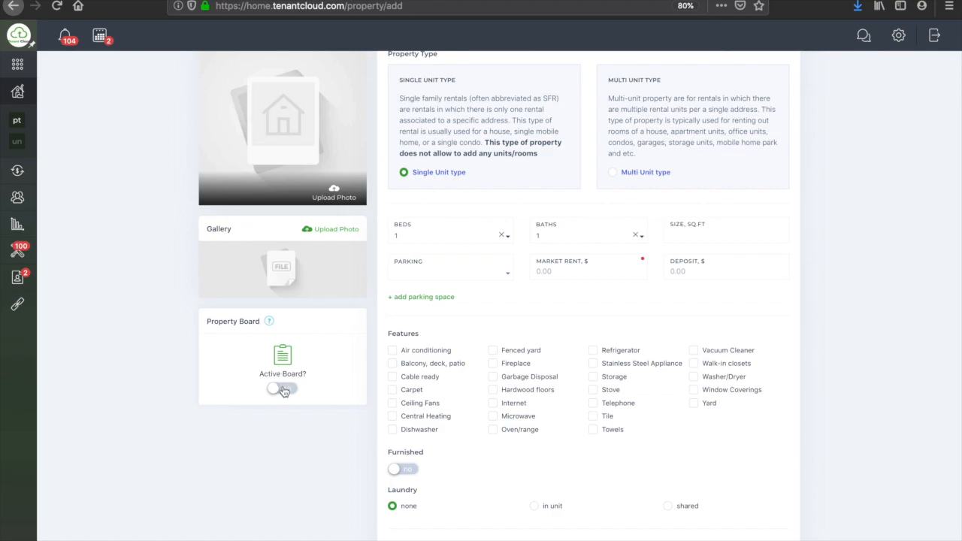
# Step: Activate the property board for the new property
pyautogui.scroll(1, 282, 381)
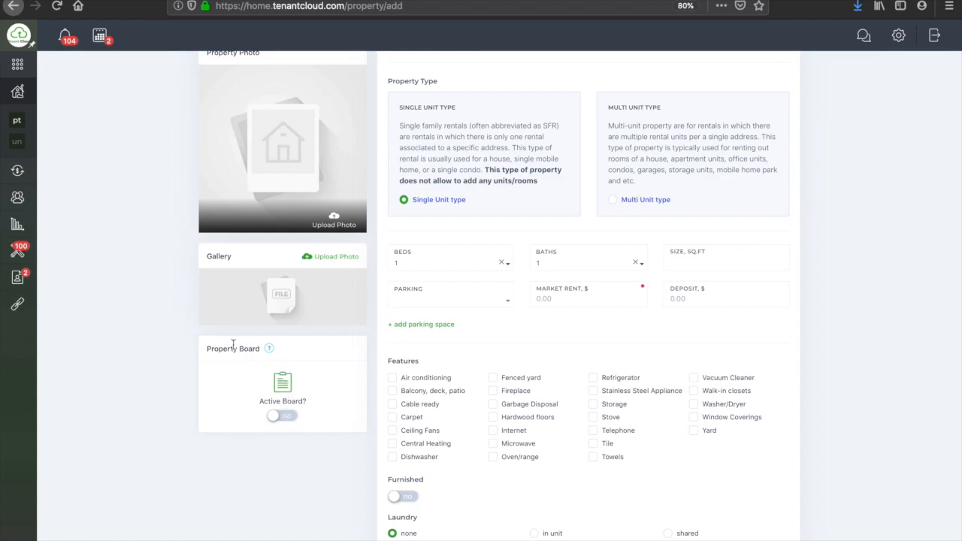
pyautogui.click(282, 418)
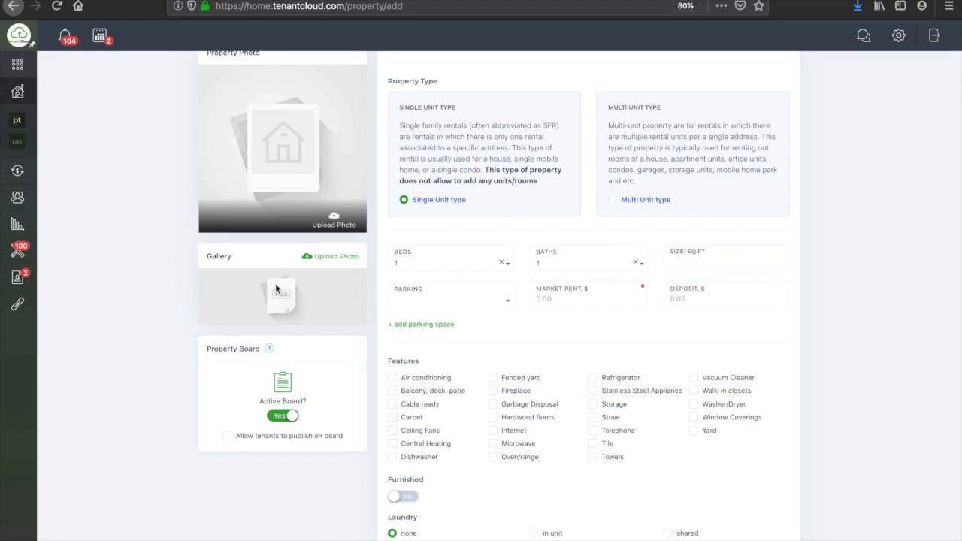
pyautogui.scroll(1, 275, 288)
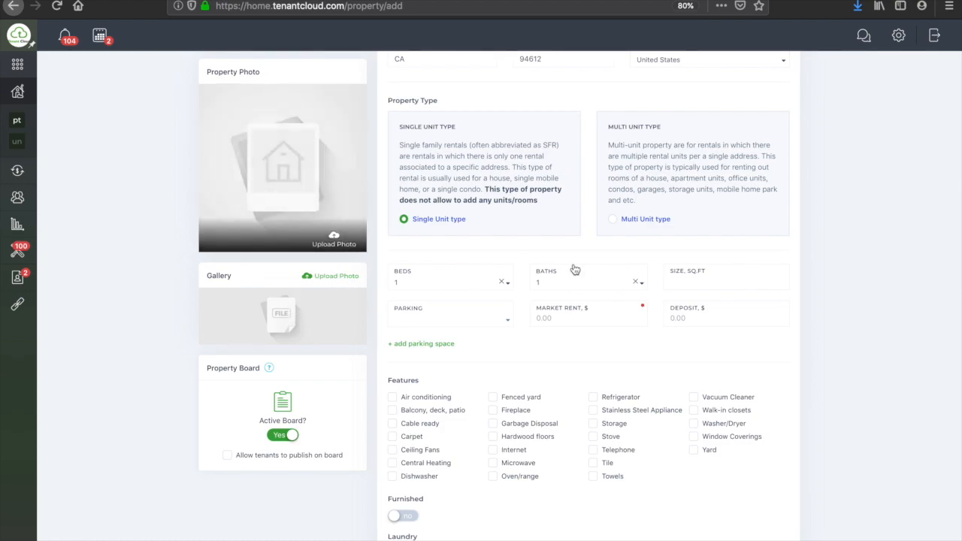
# Step: Expand the property form's additional info to show the keys, paint, door, flooring, insurance, loan and purchase sections
pyautogui.scroll(-4, 573, 270)
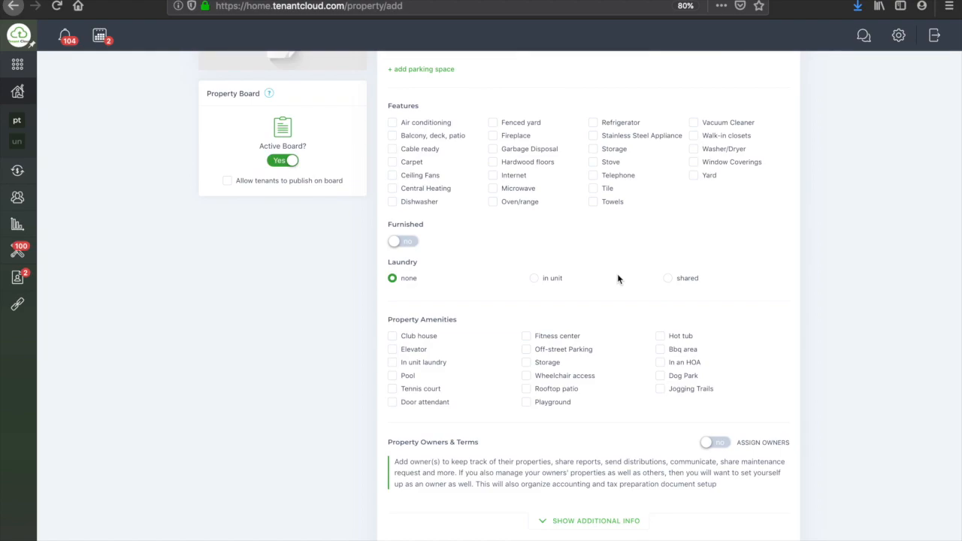
pyautogui.scroll(-3, 571, 248)
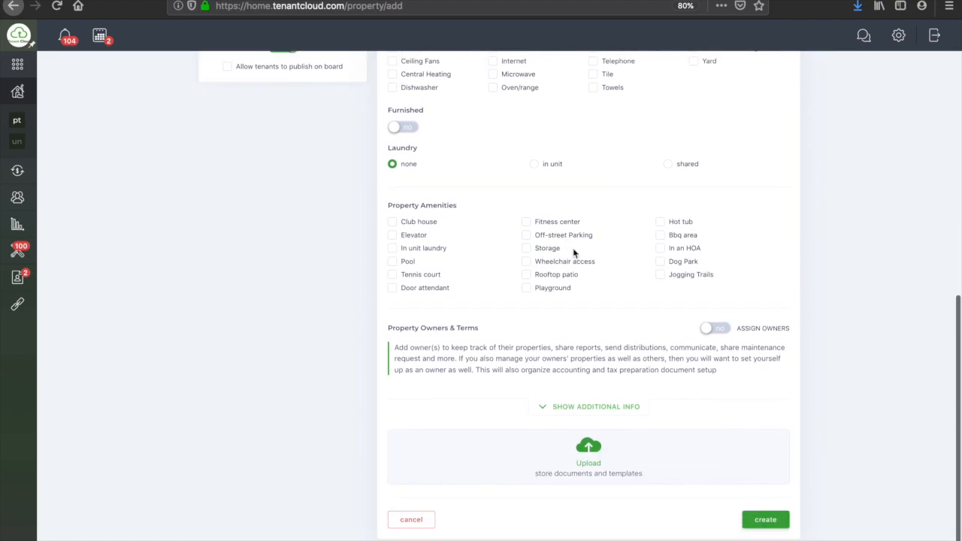
pyautogui.click(591, 407)
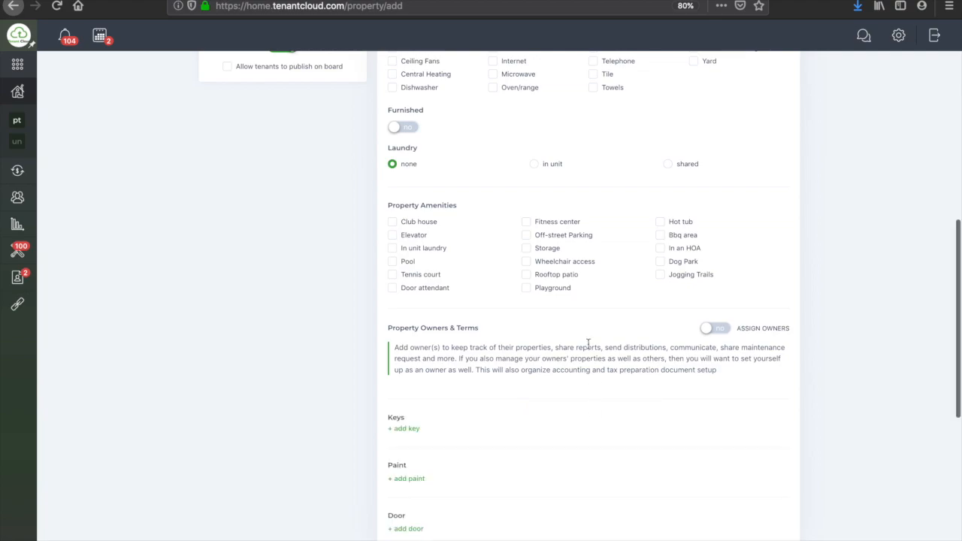
pyautogui.scroll(-5, 590, 316)
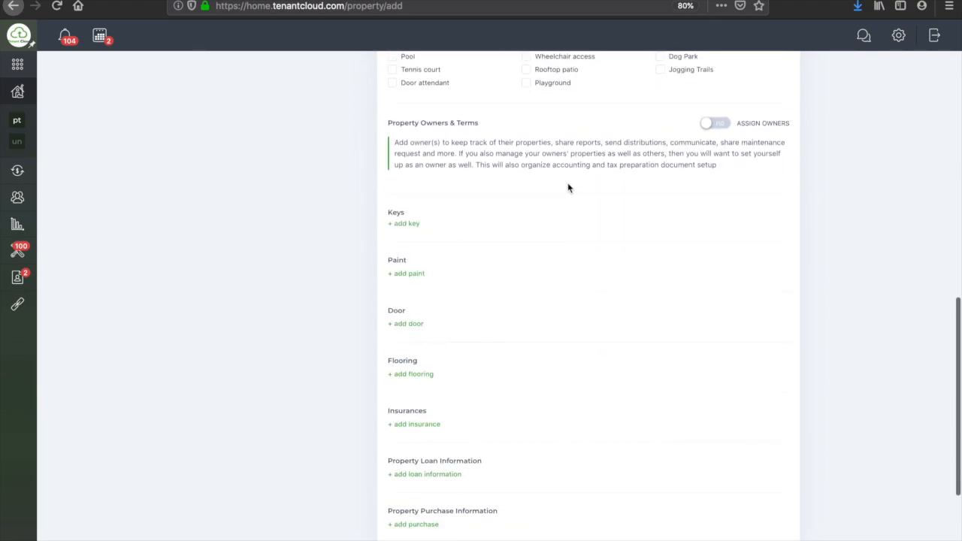
pyautogui.scroll(-1, 569, 177)
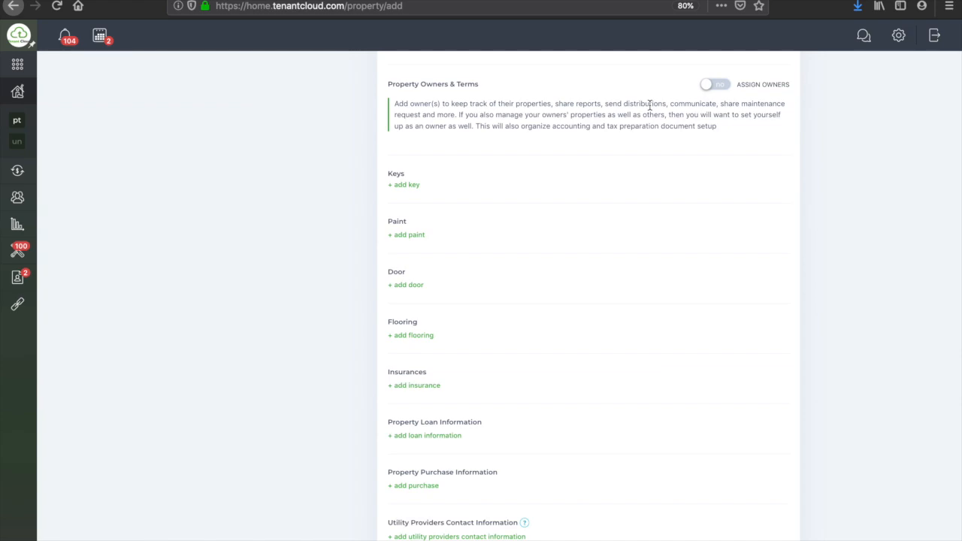
# Step: Turn on owner assignment for the property and select Bob Boomerang, LLC as the first owner
pyautogui.click(725, 86)
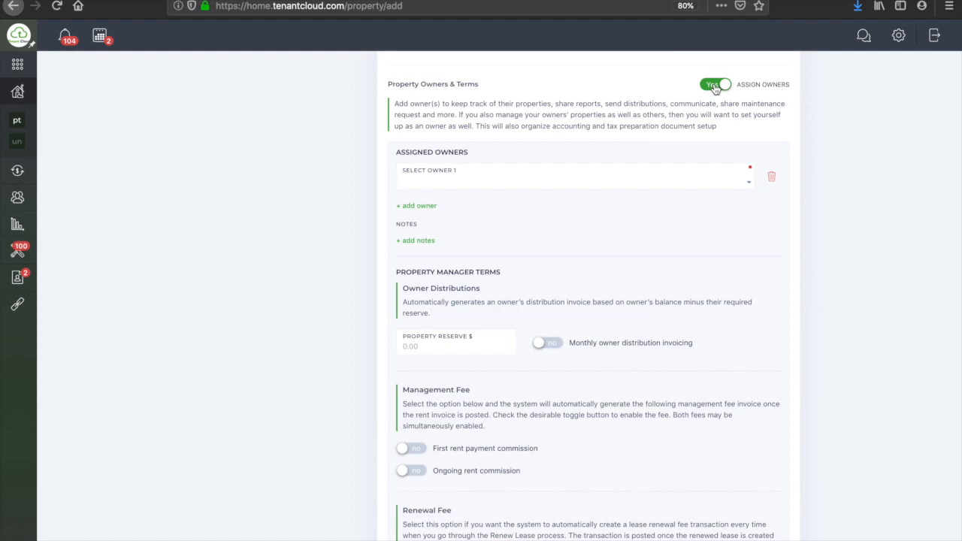
pyautogui.click(583, 188)
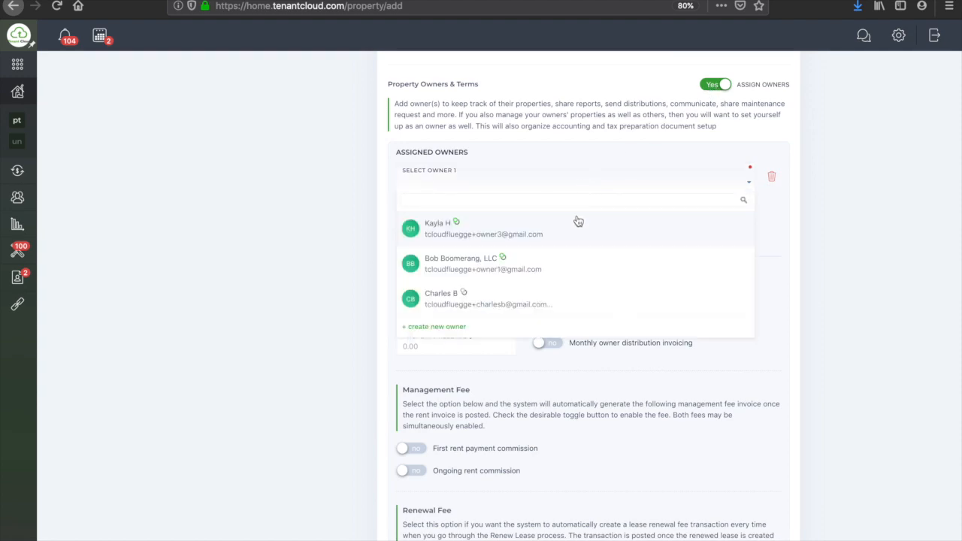
pyautogui.click(573, 264)
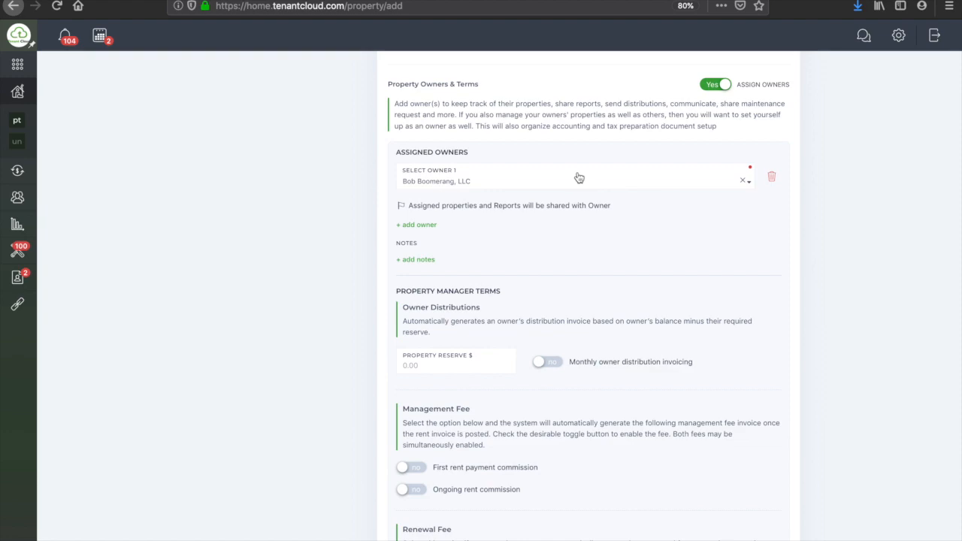
# Step: Add a second owner entry to preview the ownership percentage fields, and remove that entry again
pyautogui.click(427, 224)
pyautogui.click(504, 238)
pyautogui.click(299, 319)
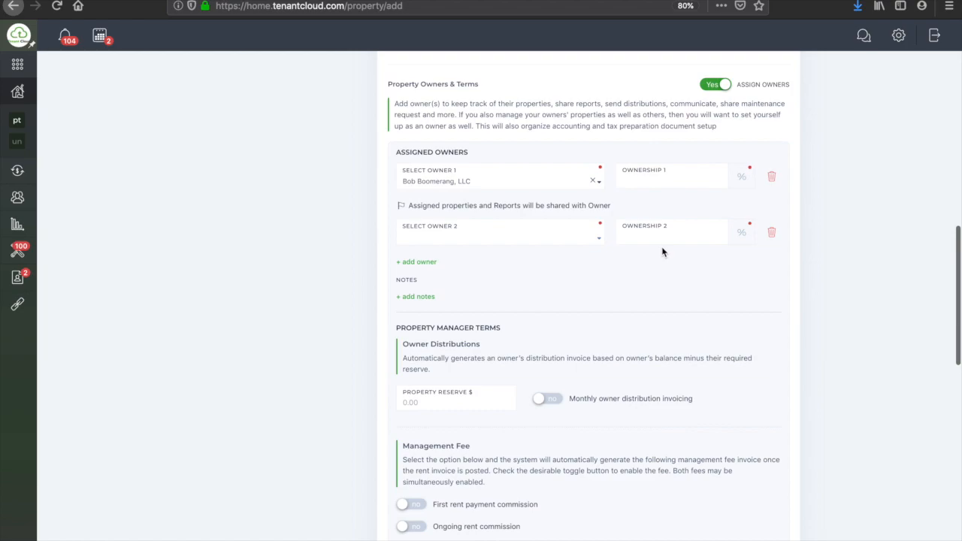
pyautogui.click(773, 234)
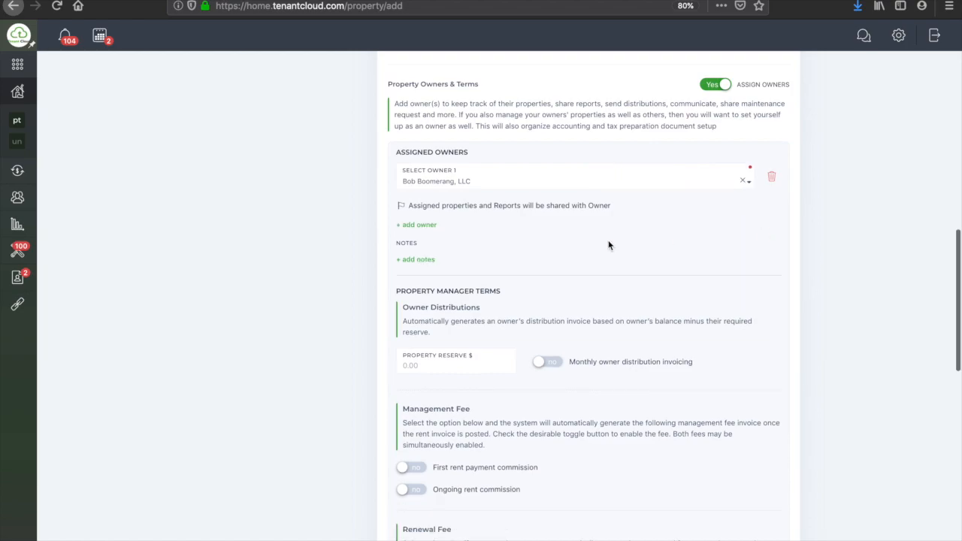
# Step: Enable monthly owner distribution invoicing in the property manager terms and set the invoice due day to the 20th
pyautogui.scroll(-3, 427, 263)
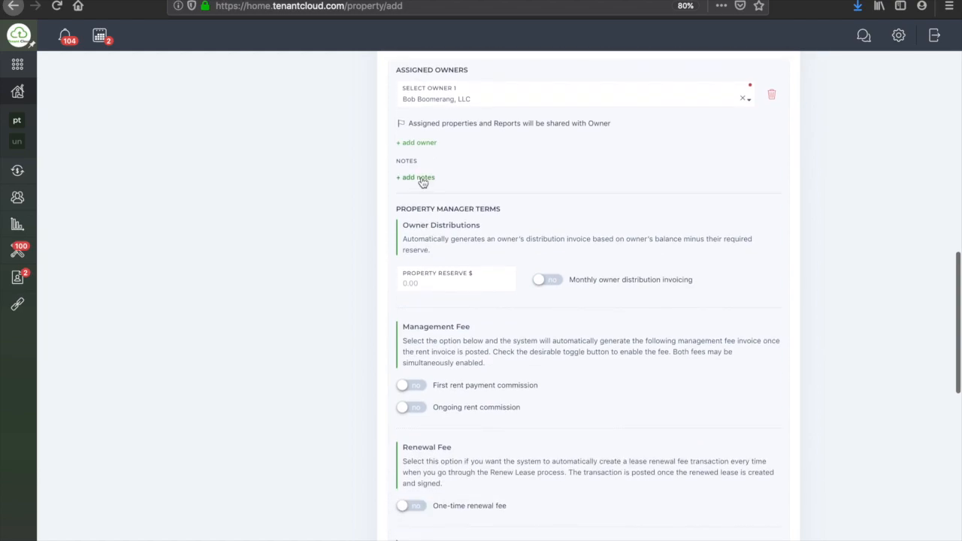
pyautogui.scroll(-2, 430, 181)
pyautogui.click(450, 216)
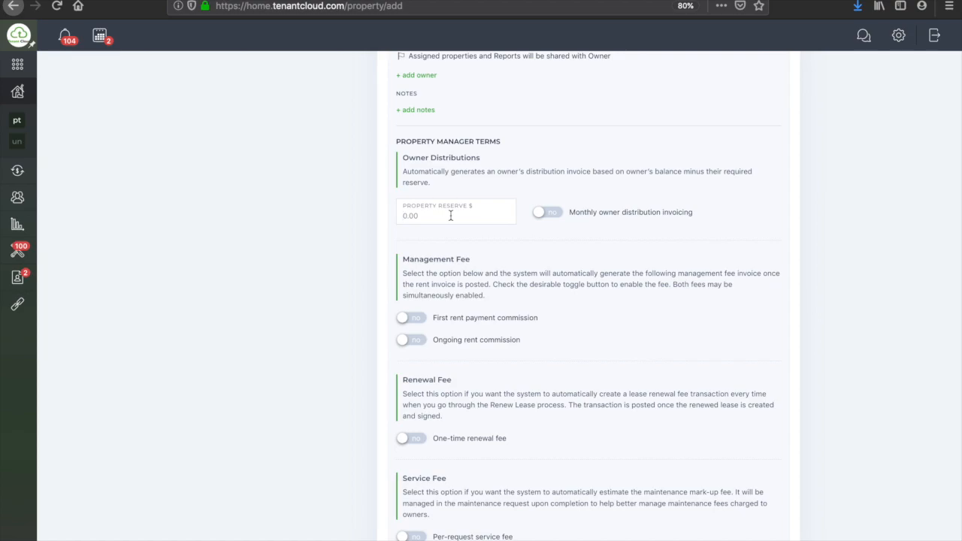
pyautogui.click(451, 216)
pyautogui.click(550, 213)
pyautogui.click(748, 218)
pyautogui.scroll(-3, 740, 283)
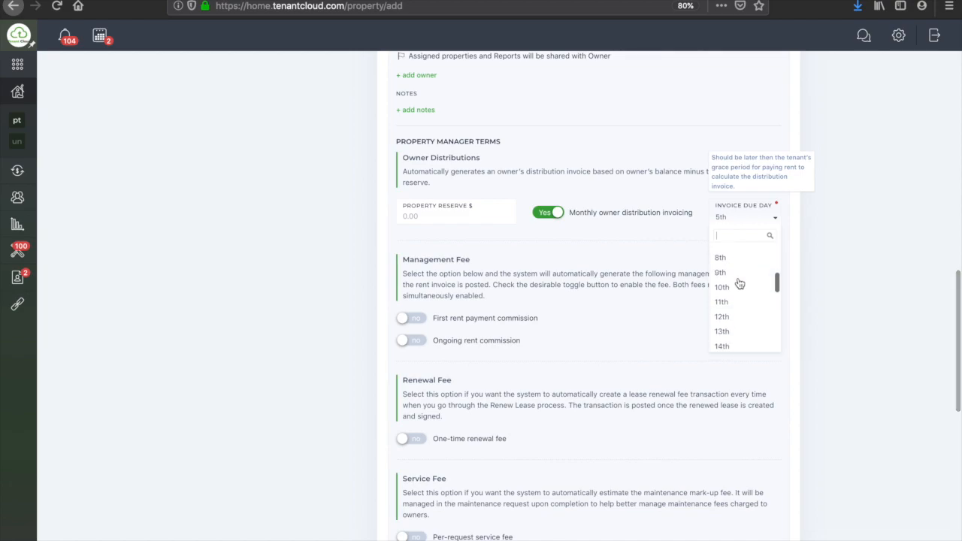
pyautogui.scroll(-2, 740, 283)
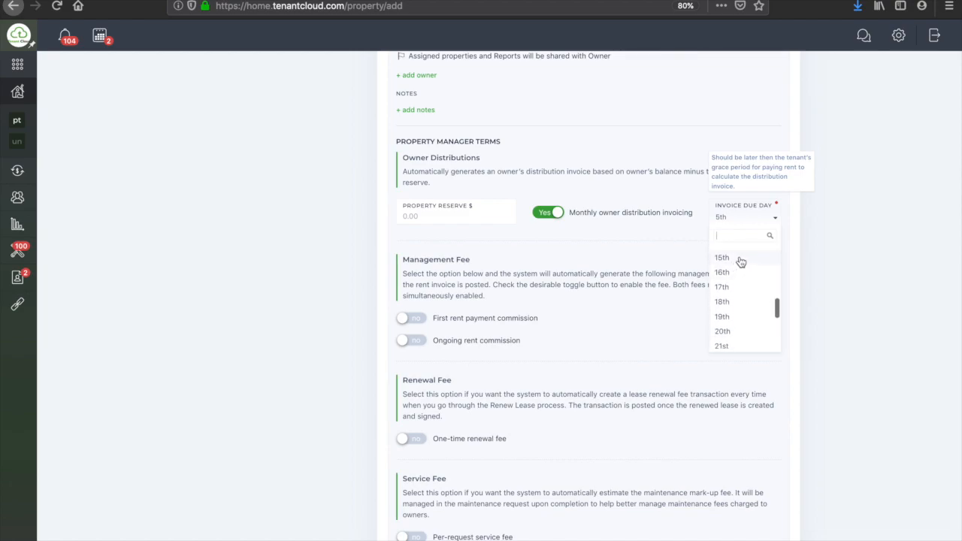
pyautogui.scroll(-1, 741, 263)
pyautogui.click(742, 298)
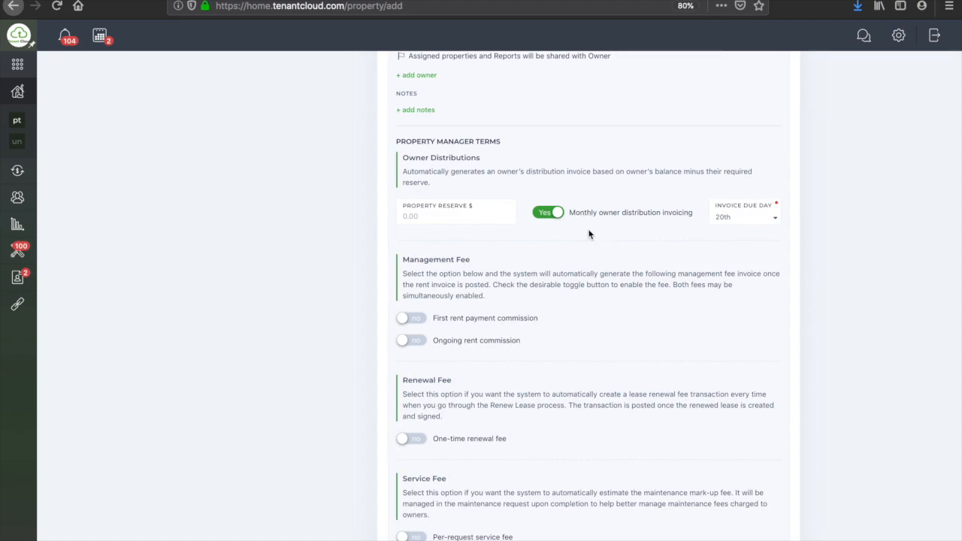
pyautogui.moveTo(737, 219)
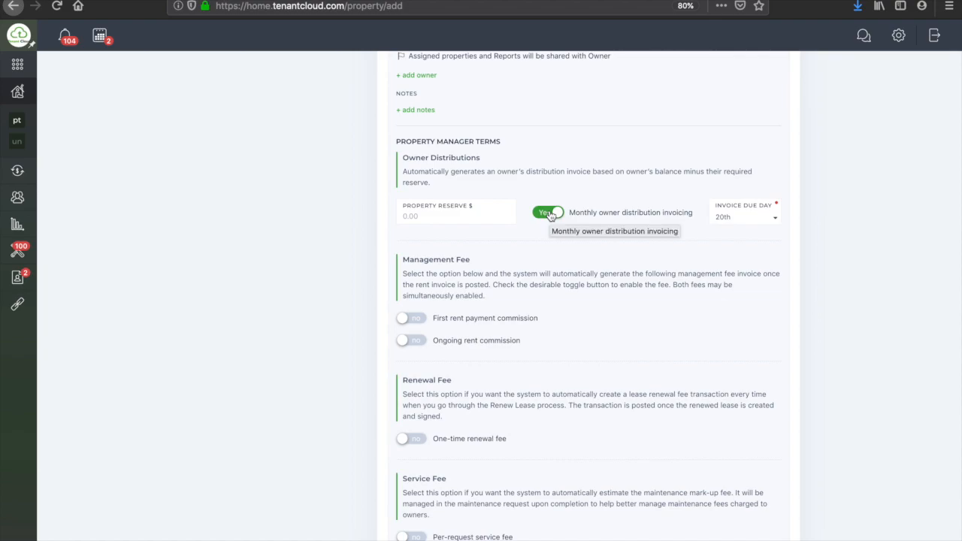
# Step: Enable the first rent payment and ongoing rent commissions, and set the ongoing commission to 10 % of rent
pyautogui.click(416, 318)
pyautogui.click(413, 378)
pyautogui.click(453, 413)
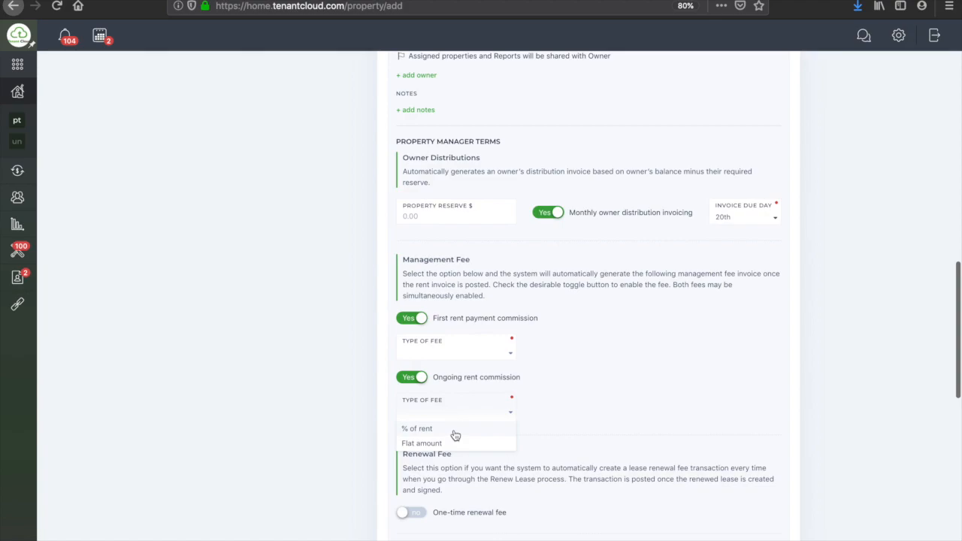
pyautogui.click(456, 443)
pyautogui.click(472, 415)
pyautogui.click(461, 430)
pyautogui.click(578, 410)
pyautogui.write('1')
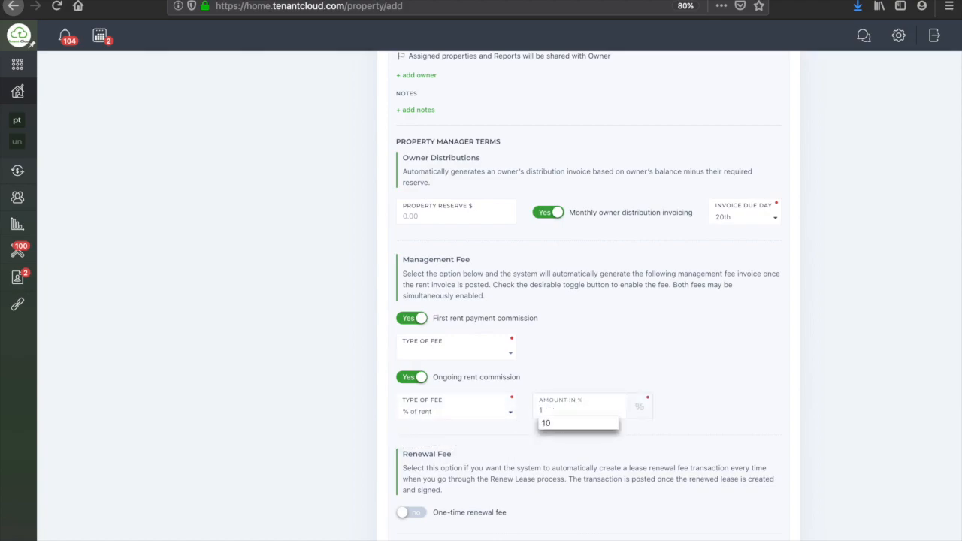
pyautogui.write('0')
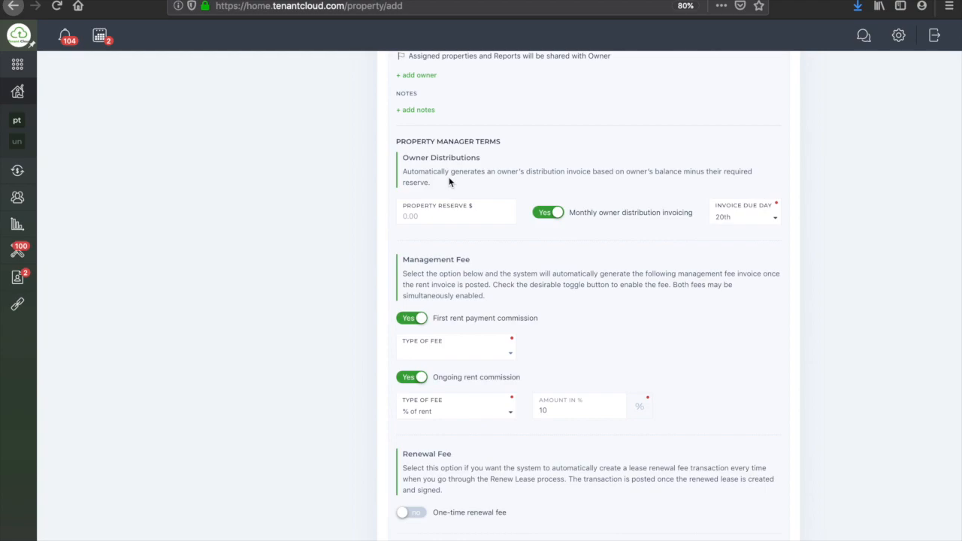
pyautogui.click(745, 220)
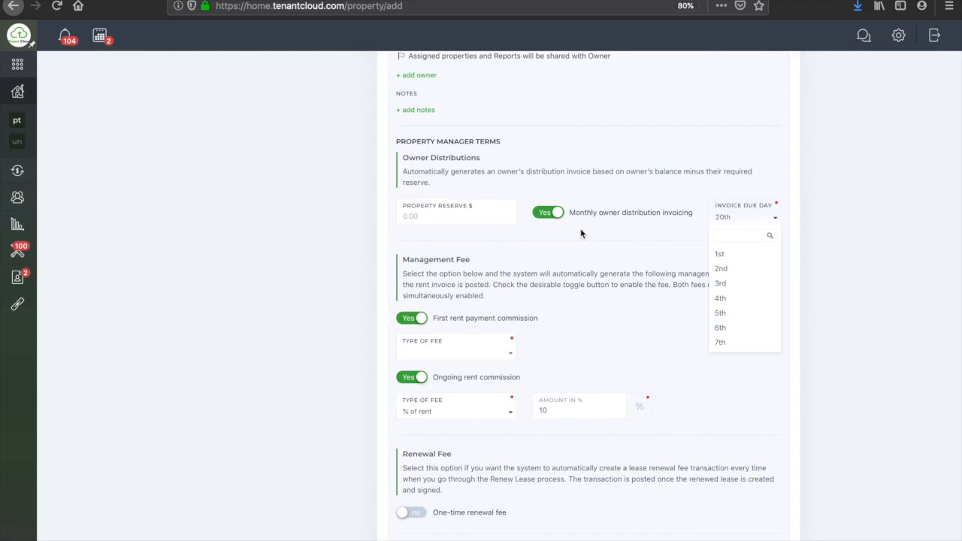
pyautogui.click(436, 214)
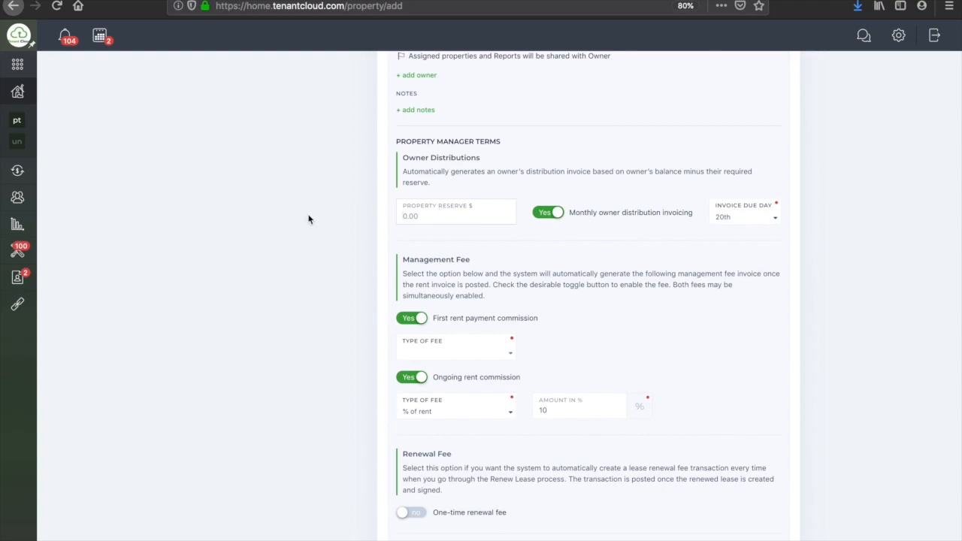
pyautogui.click(436, 214)
pyautogui.click(290, 255)
pyautogui.click(455, 215)
# Step: Set the first rent payment commission to 10 % of rent
pyautogui.scroll(-2, 297, 218)
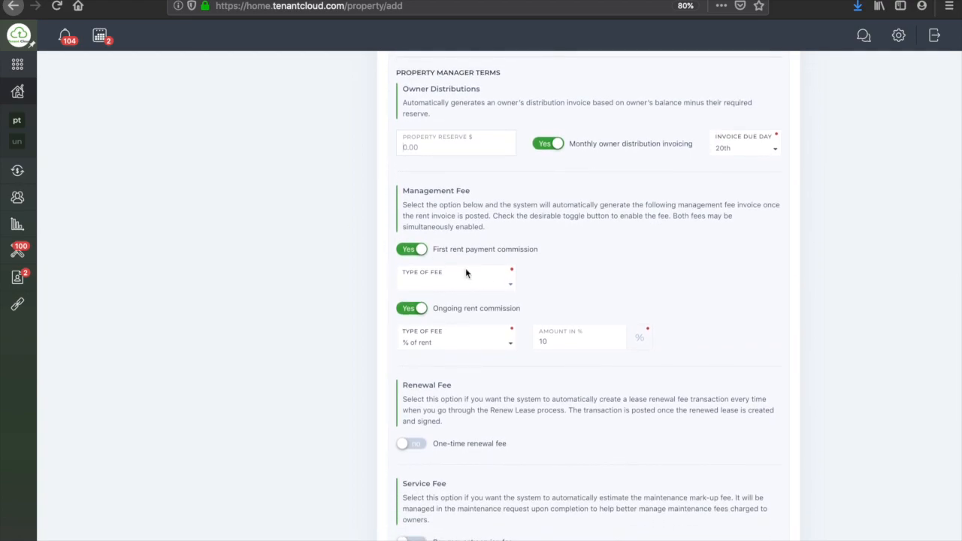
pyautogui.scroll(-2, 433, 279)
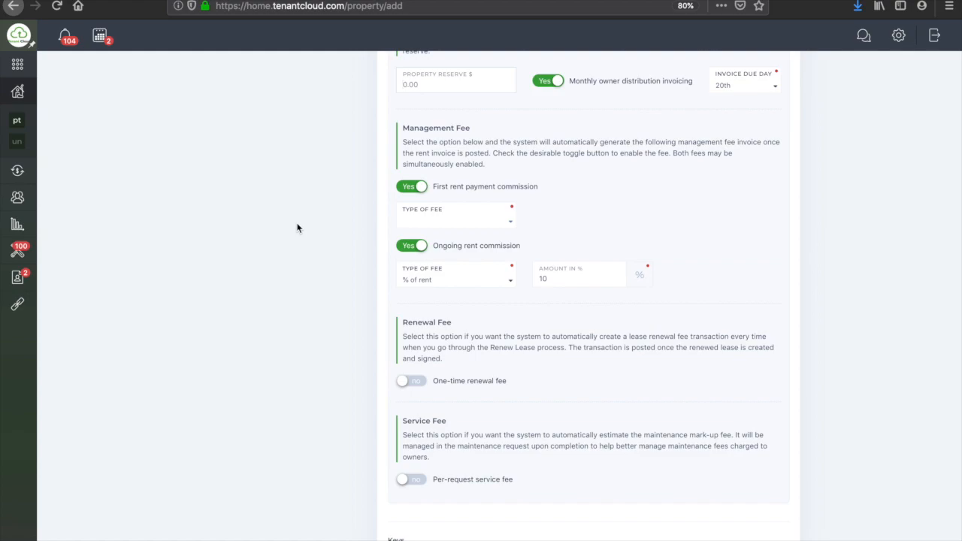
pyautogui.click(472, 221)
pyautogui.click(466, 239)
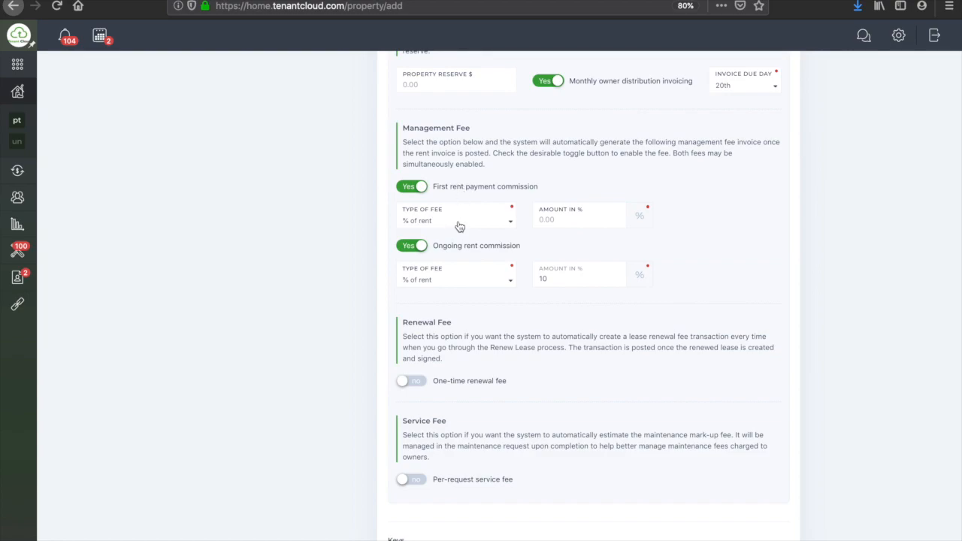
pyautogui.click(556, 218)
pyautogui.write('10')
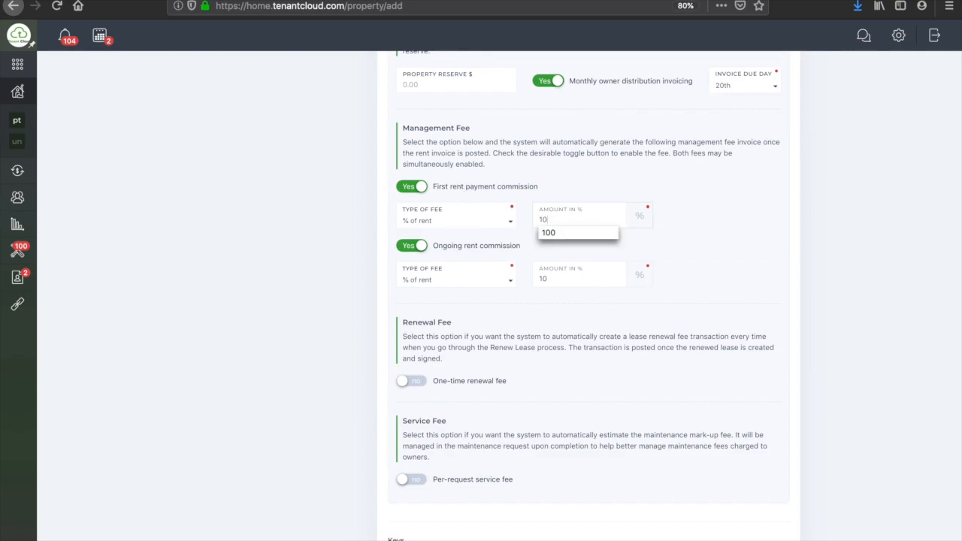
pyautogui.click(737, 239)
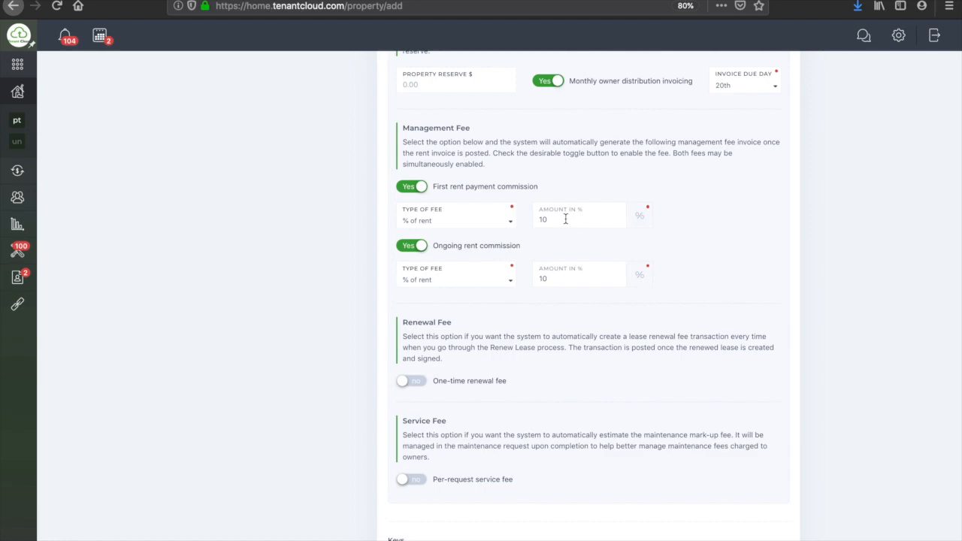
# Step: Try 100 % as the first rent payment commission amount and set it back to 10 %
pyautogui.write('0')
pyautogui.click(697, 219)
pyautogui.click(578, 217)
pyautogui.press('BackSpace')
pyautogui.click(720, 259)
# Step: Enable the one-time renewal fee and set its fee type to Flat amount
pyautogui.scroll(-3, 336, 279)
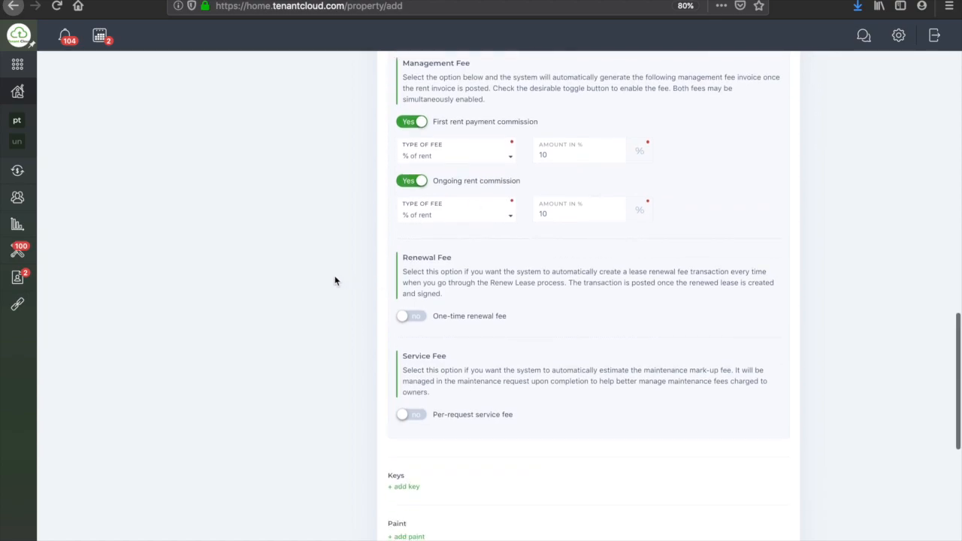
pyautogui.click(416, 245)
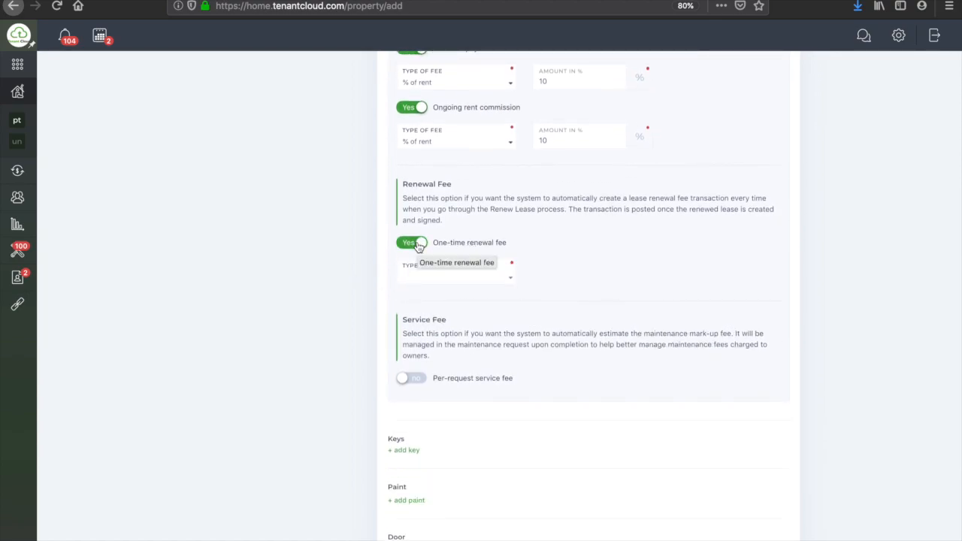
pyautogui.click(471, 283)
pyautogui.click(461, 295)
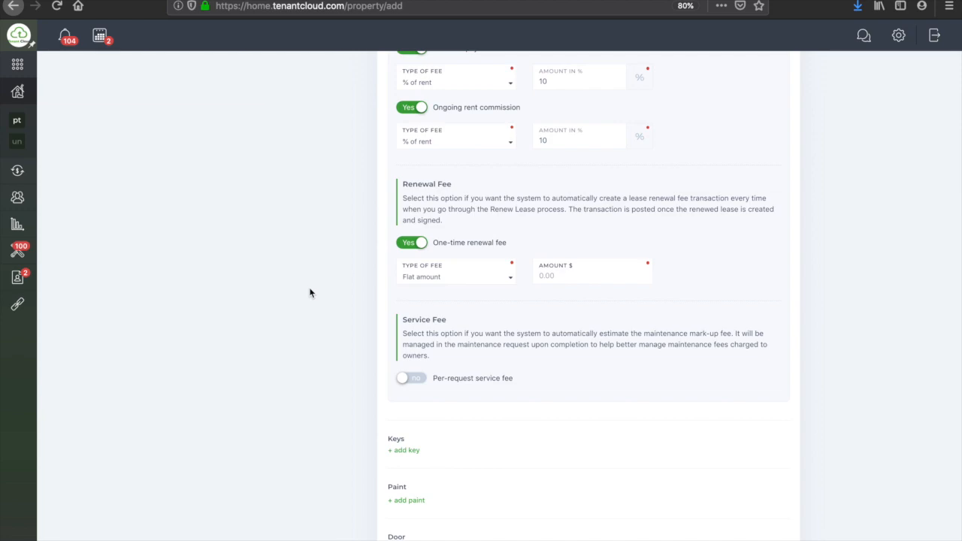
# Step: Change the one-time renewal fee type to Percent and set its amount to 50 %
pyautogui.scroll(-1, 310, 293)
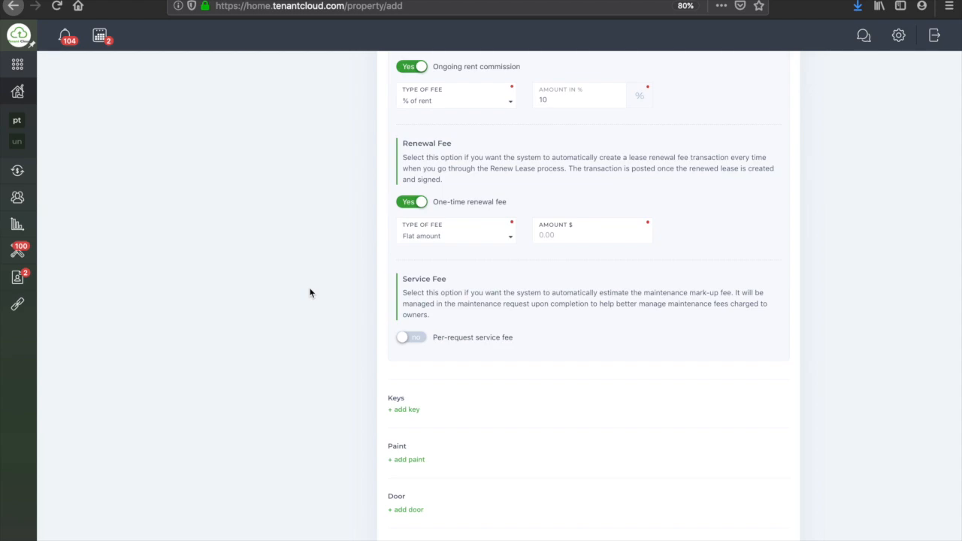
pyautogui.scroll(-2, 310, 293)
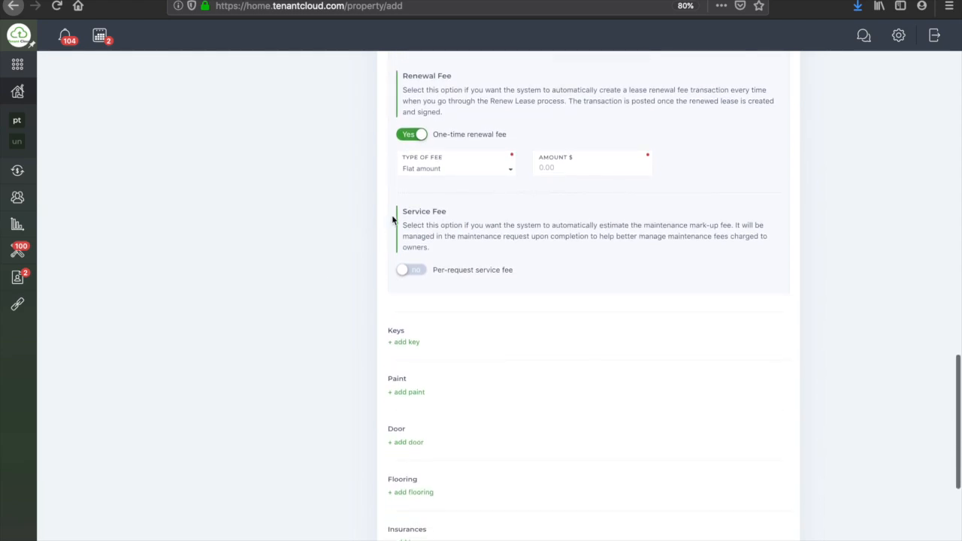
pyautogui.click(463, 170)
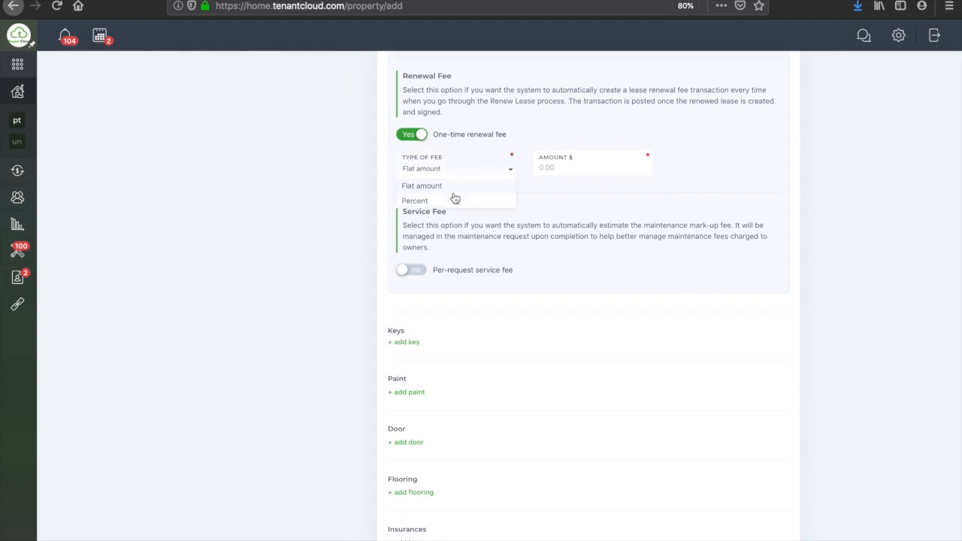
pyautogui.click(456, 201)
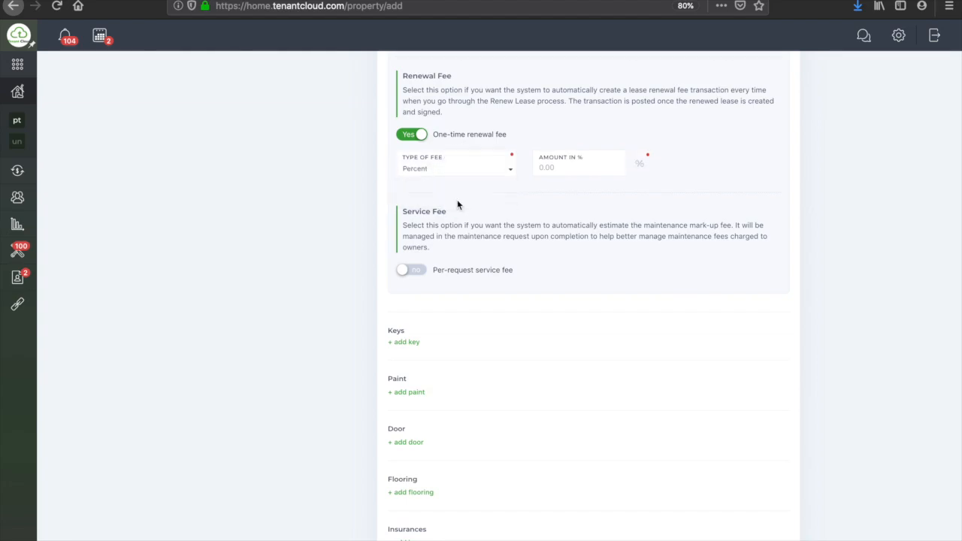
pyautogui.click(588, 166)
pyautogui.click(485, 168)
pyautogui.click(568, 163)
pyautogui.write('50')
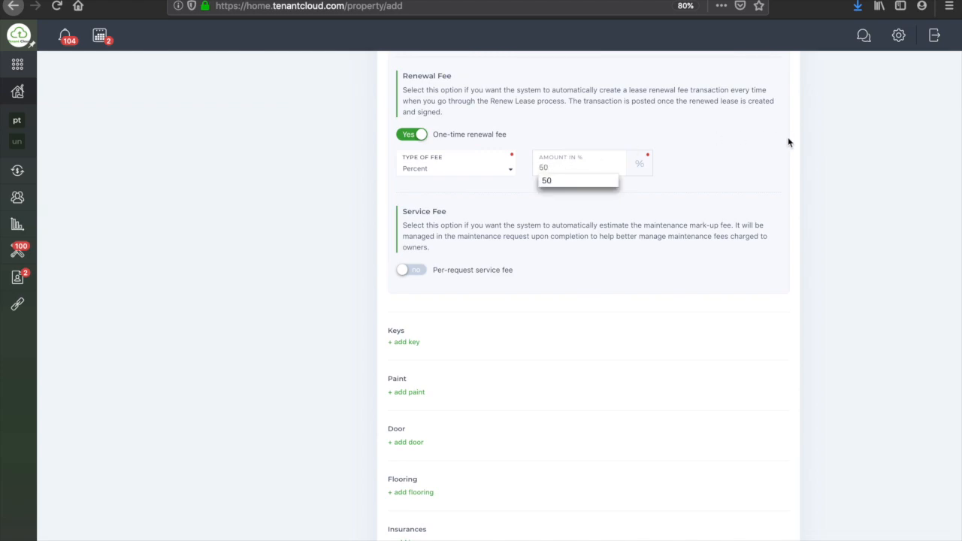
pyautogui.click(726, 159)
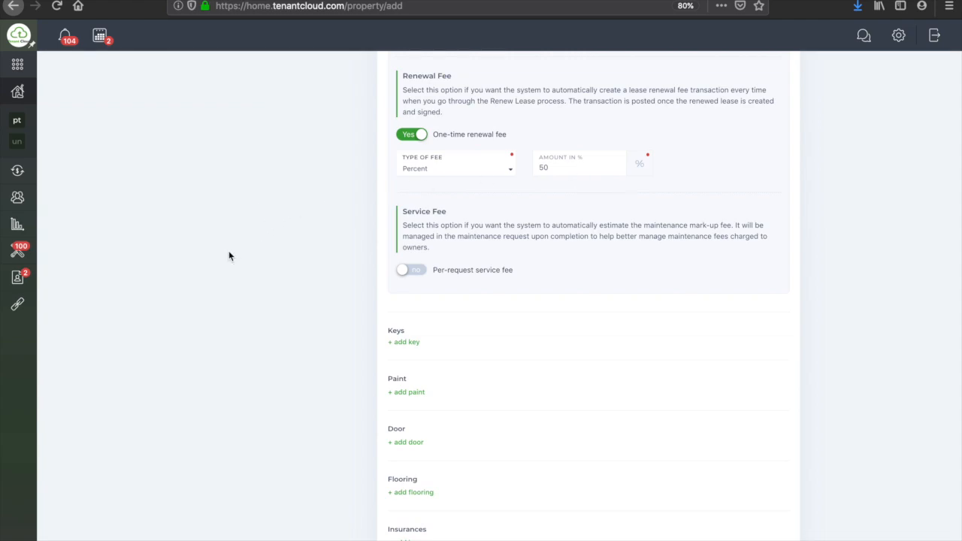
# Step: Enable the per-request service fee and set it to the Percent type with an amount of 10 %
pyautogui.scroll(-1, 228, 255)
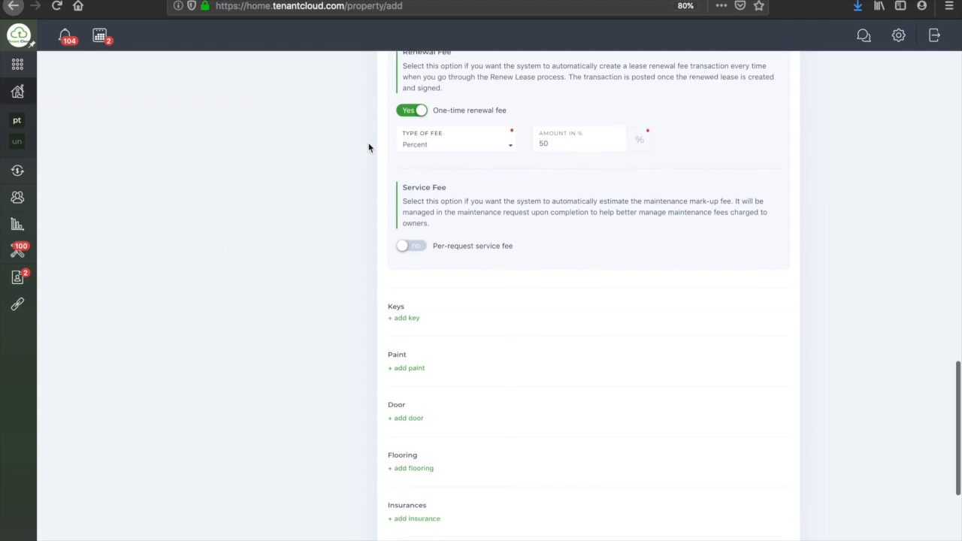
pyautogui.click(414, 250)
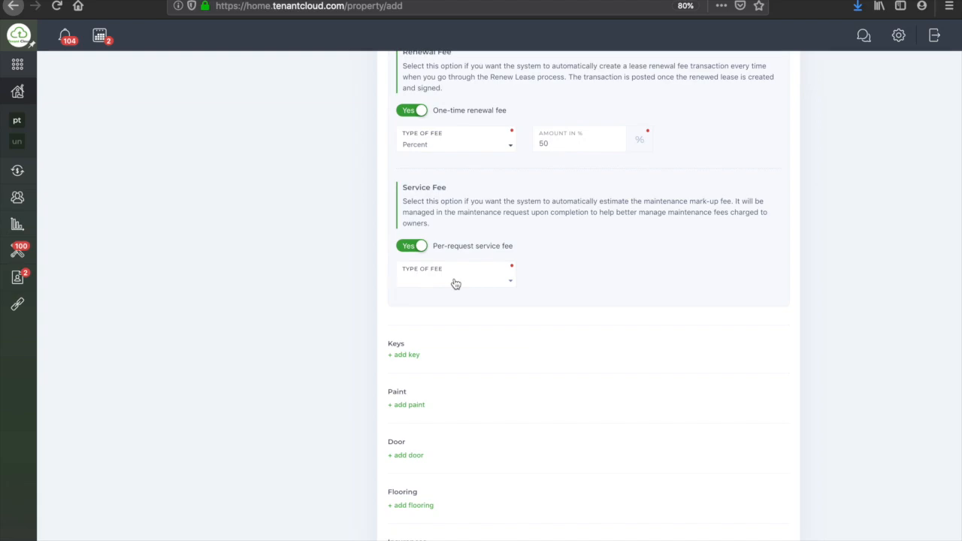
pyautogui.click(456, 284)
pyautogui.click(460, 314)
pyautogui.click(563, 276)
pyautogui.write('10')
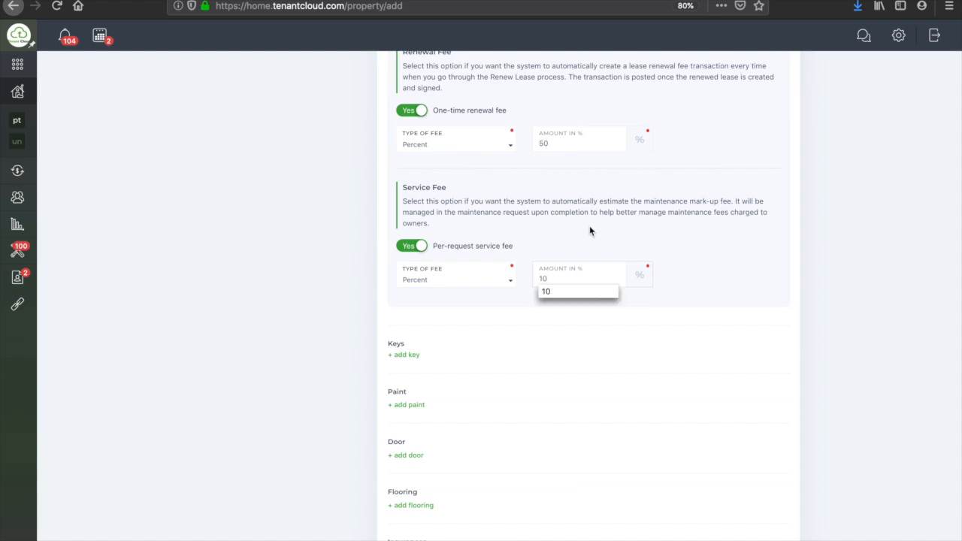
pyautogui.click(743, 258)
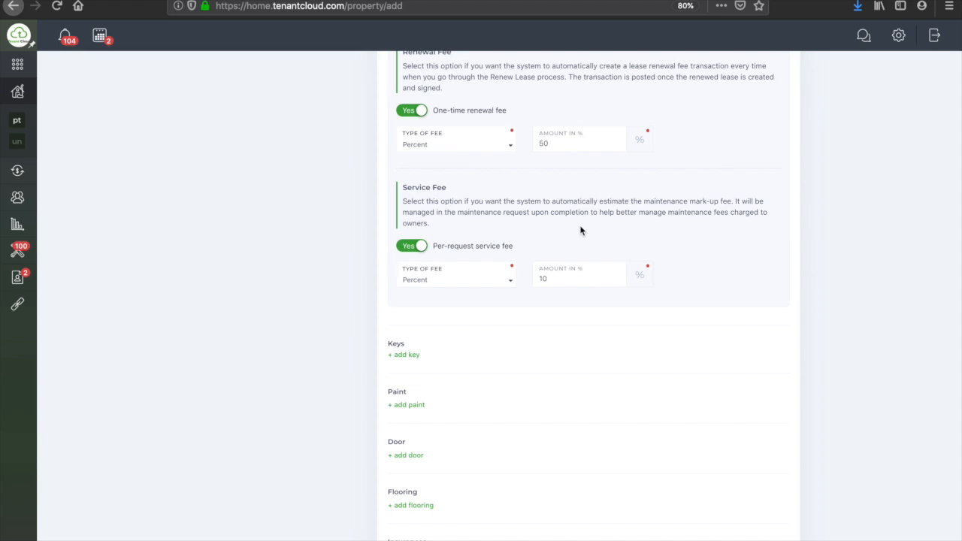
# Step: Set the property reserve in the Owner Distributions terms to $250
pyautogui.scroll(-4, 580, 231)
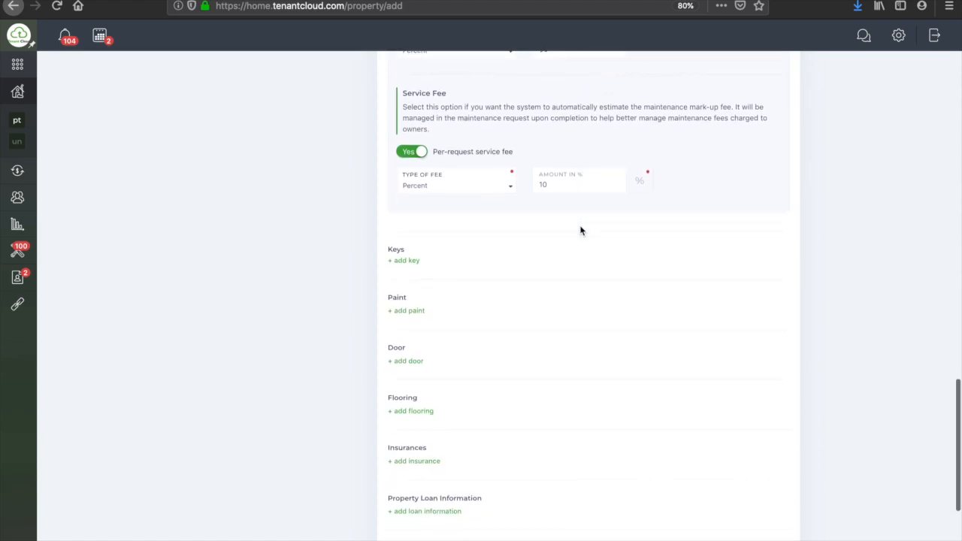
pyautogui.scroll(-3, 244, 277)
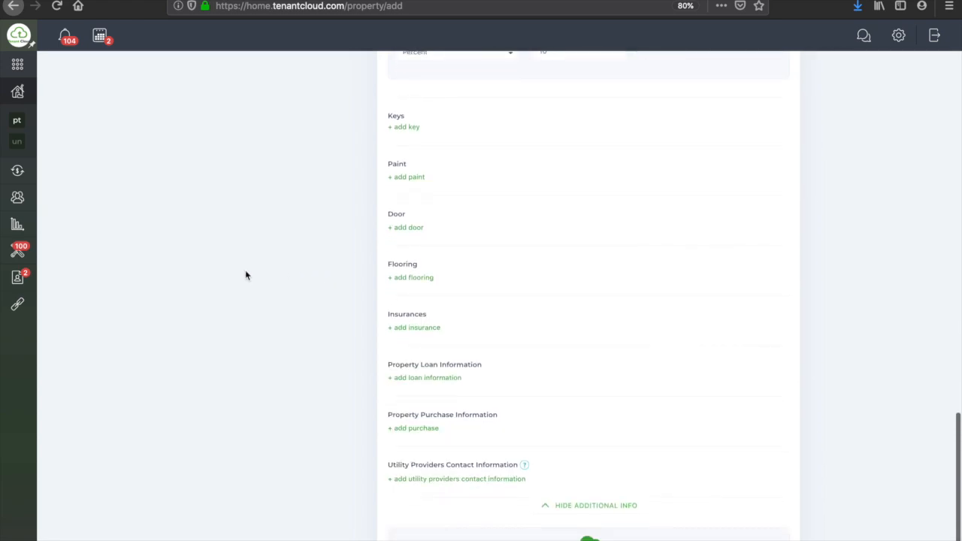
pyautogui.scroll(8, 248, 270)
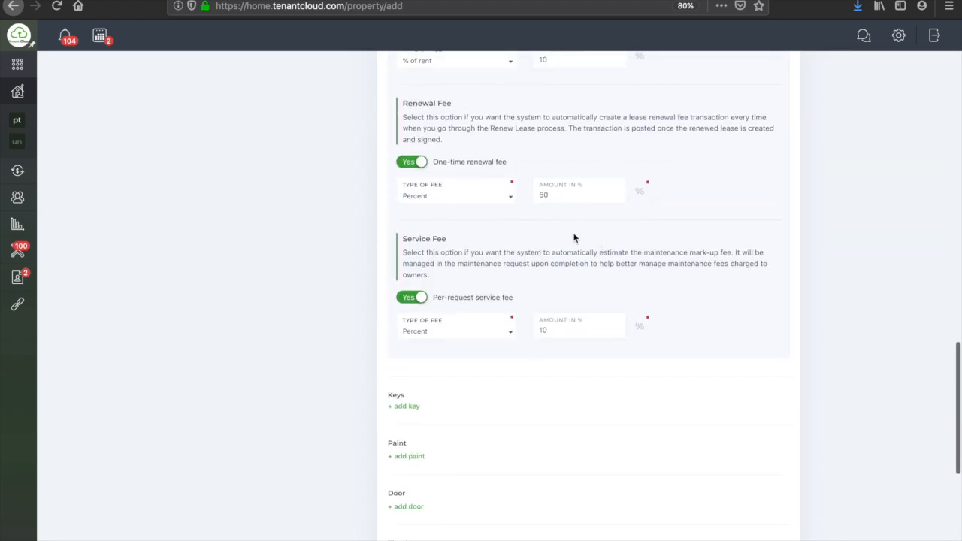
pyautogui.scroll(10, 573, 236)
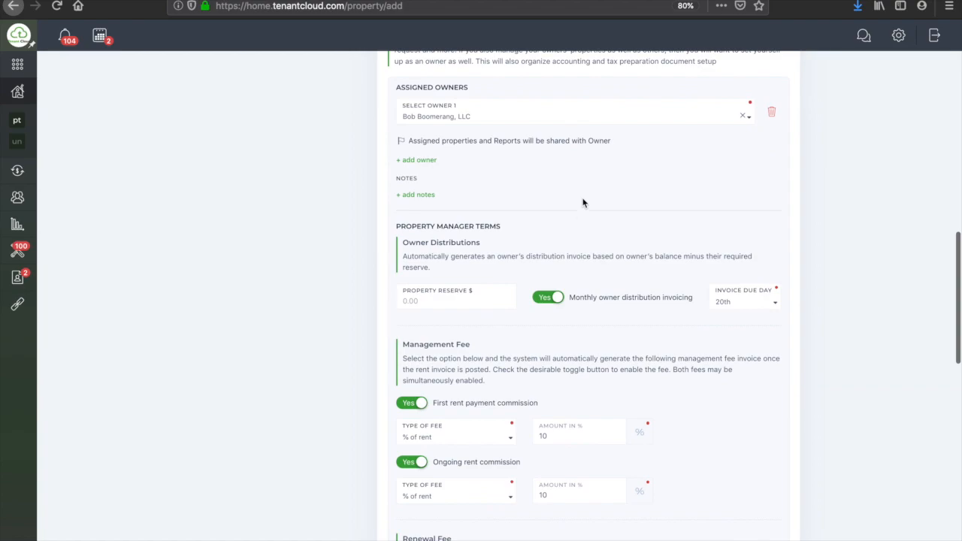
pyautogui.scroll(-1, 582, 200)
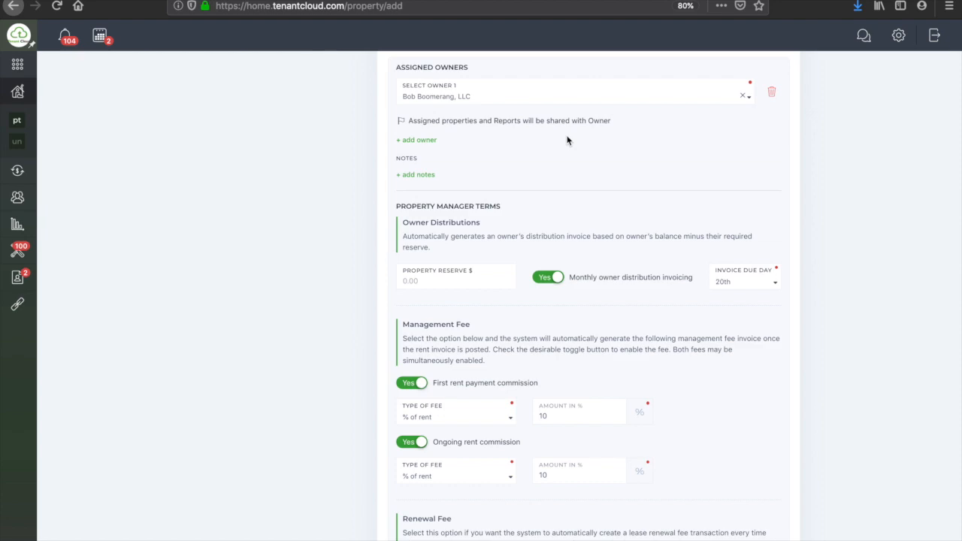
pyautogui.click(464, 279)
pyautogui.write('250')
pyautogui.click(316, 252)
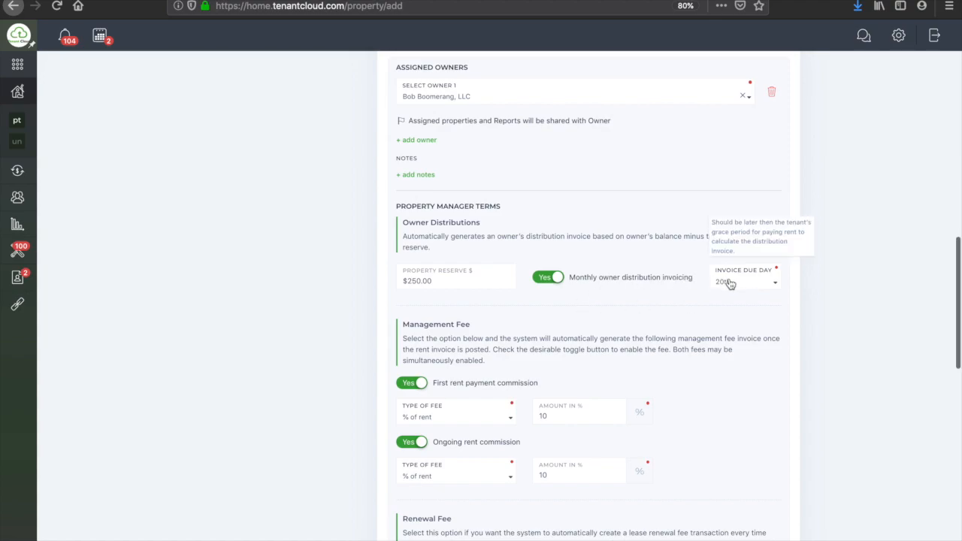
# Step: Try adding key number 5 to the property, and remove the key entry
pyautogui.scroll(-1, 746, 280)
pyautogui.scroll(-2, 746, 280)
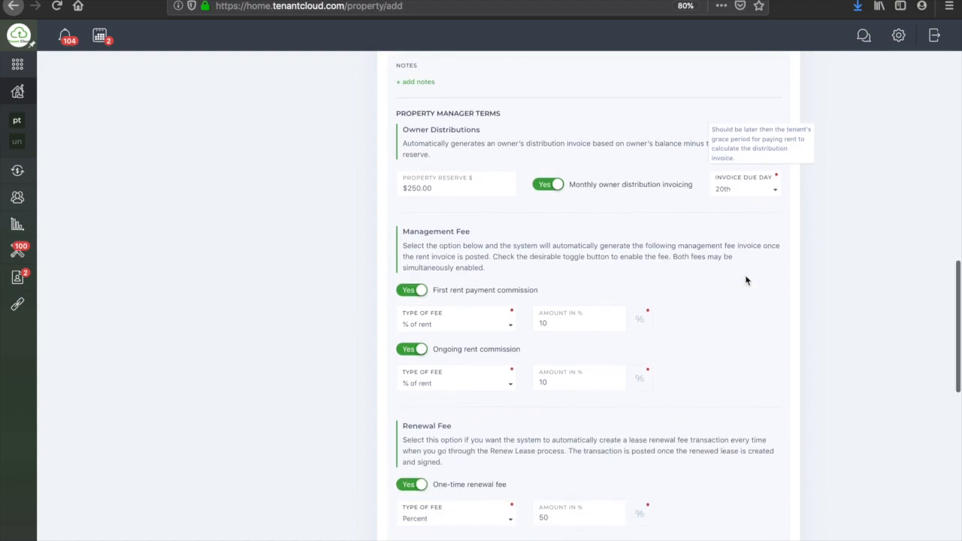
pyautogui.scroll(-3, 466, 248)
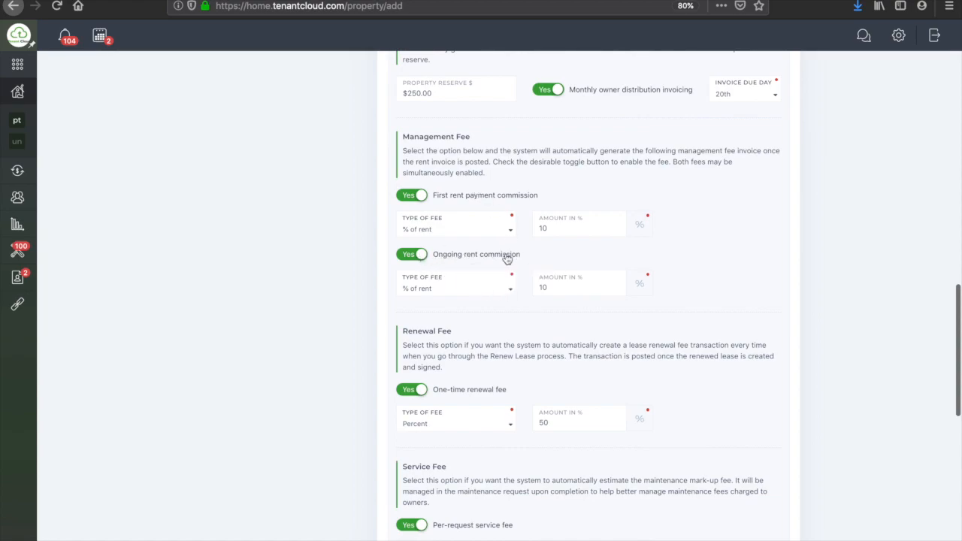
pyautogui.scroll(-3, 563, 284)
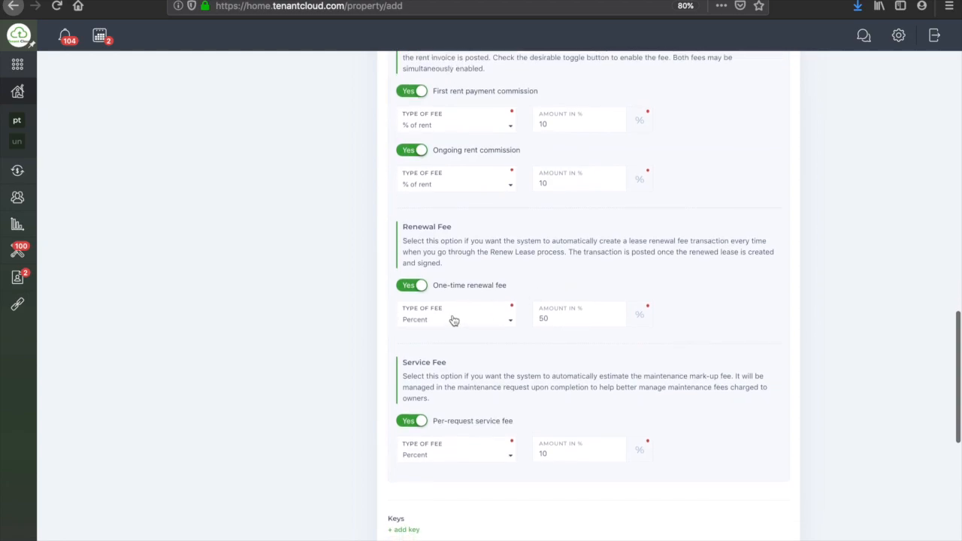
pyautogui.scroll(-3, 452, 321)
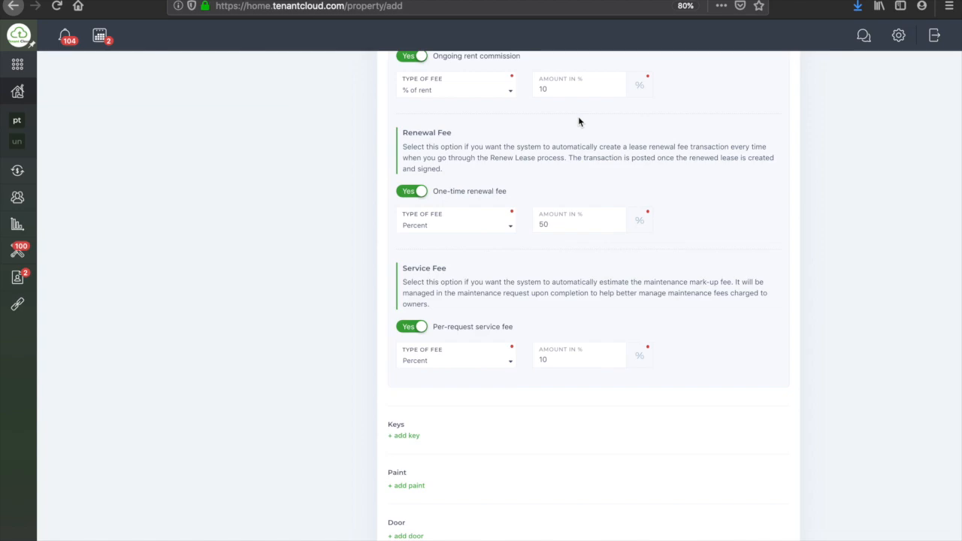
pyautogui.scroll(-5, 579, 121)
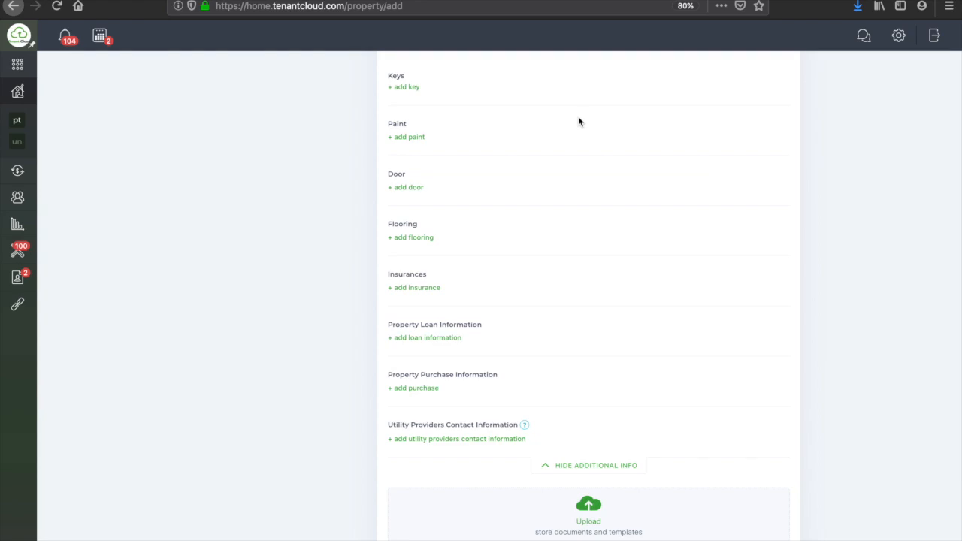
pyautogui.click(404, 88)
pyautogui.click(458, 120)
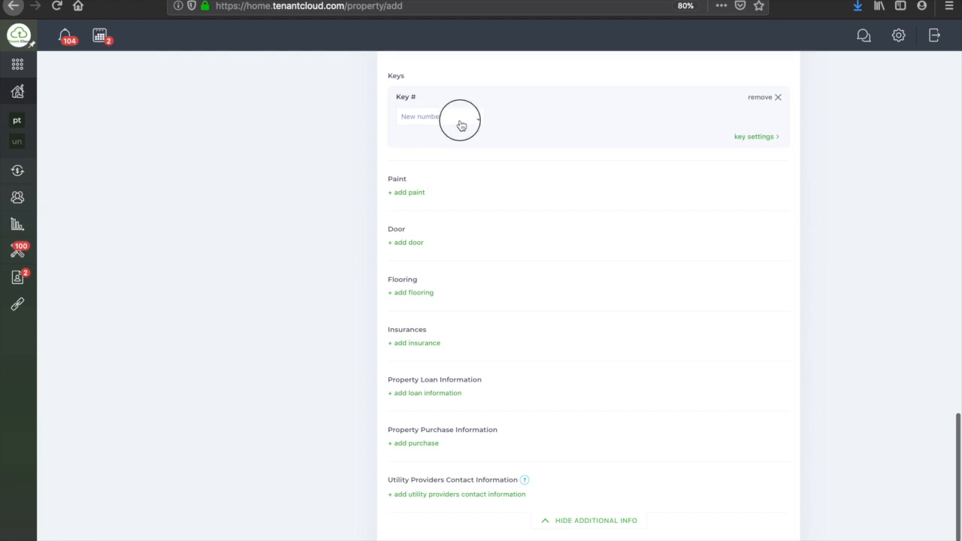
pyautogui.click(450, 170)
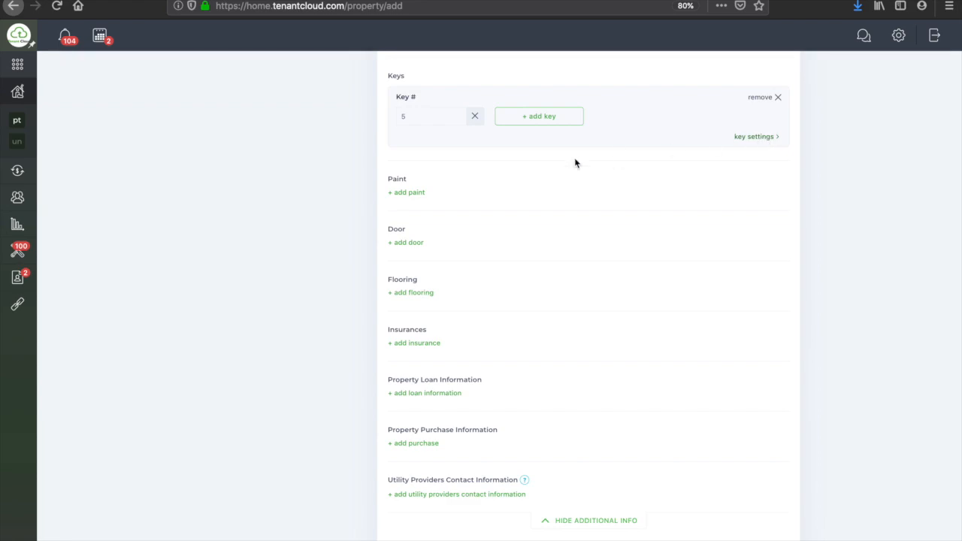
pyautogui.click(759, 97)
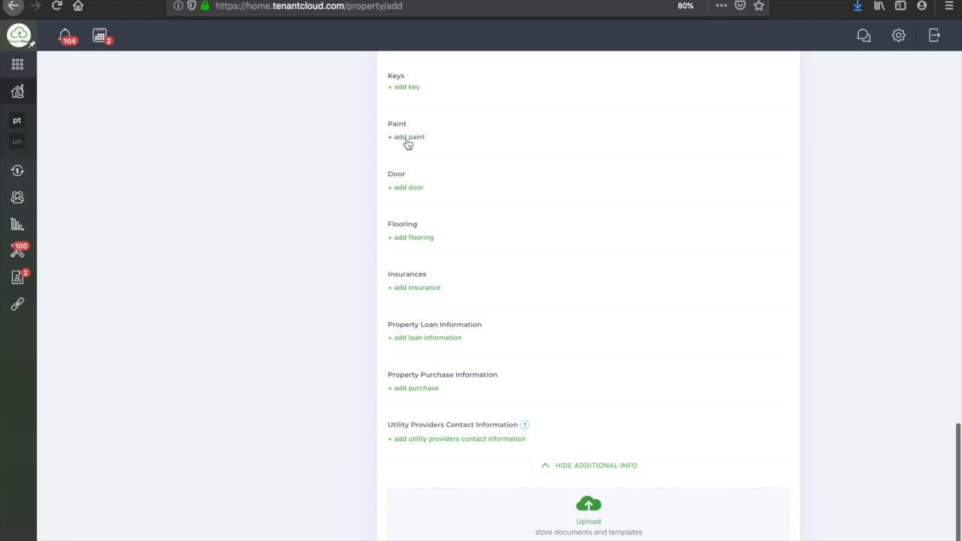
# Step: Add a paint entry with the color Crystal White and the description Sherwin Williams #53422 - Office Walls
pyautogui.click(407, 138)
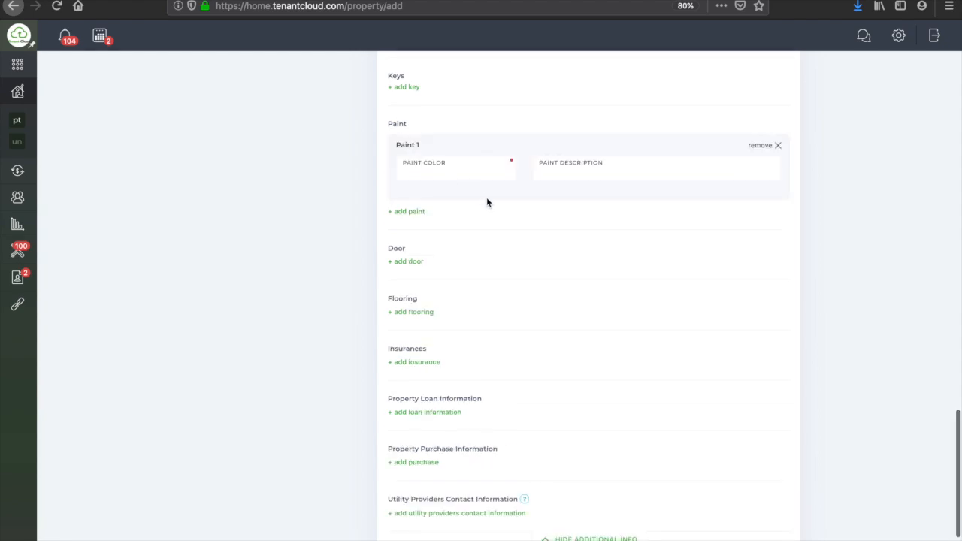
pyautogui.click(452, 174)
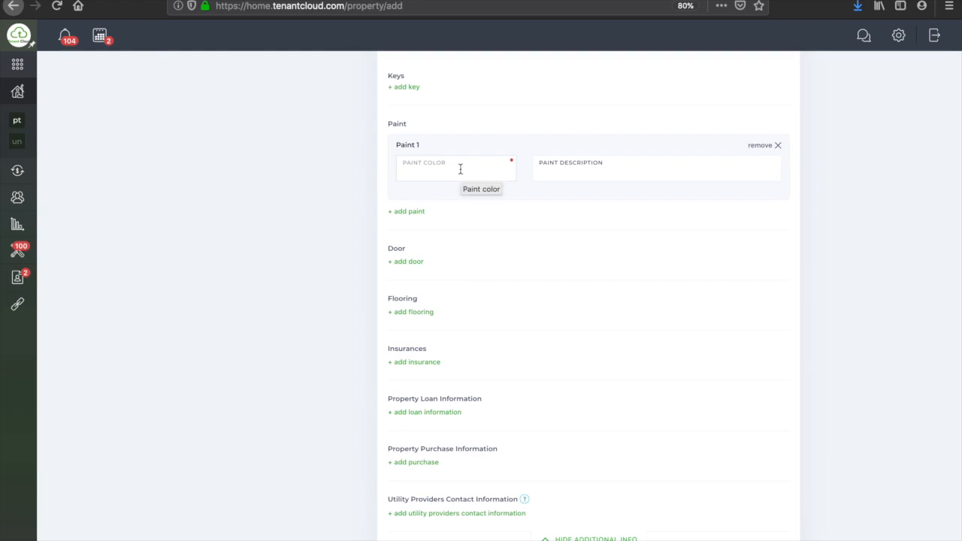
pyautogui.click(589, 173)
pyautogui.click(475, 167)
pyautogui.write('Crystal White')
pyautogui.click(610, 170)
pyautogui.write('Sherwin')
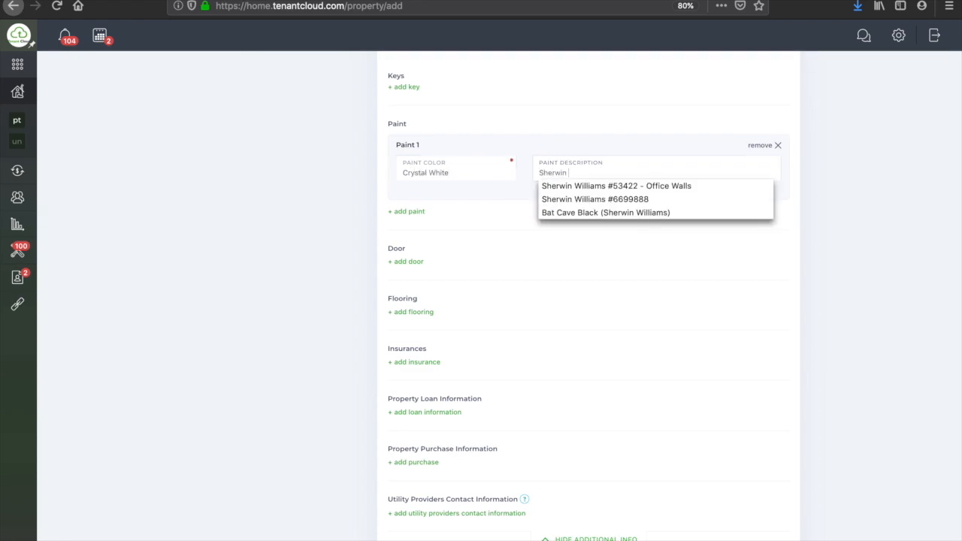
pyautogui.click(646, 189)
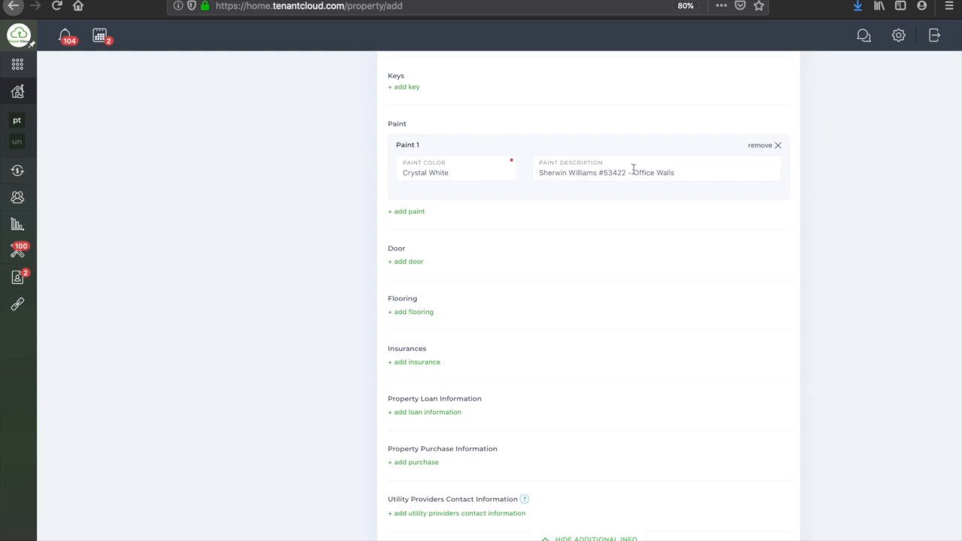
# Step: Add a blank door entry and a blank flooring entry to look at their fields, and remove each one
pyautogui.scroll(-2, 608, 229)
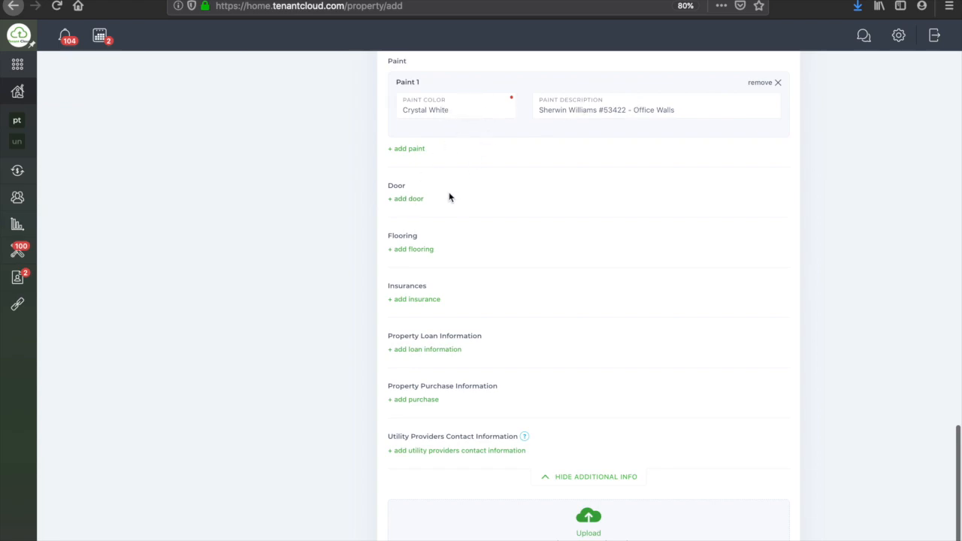
pyautogui.click(406, 199)
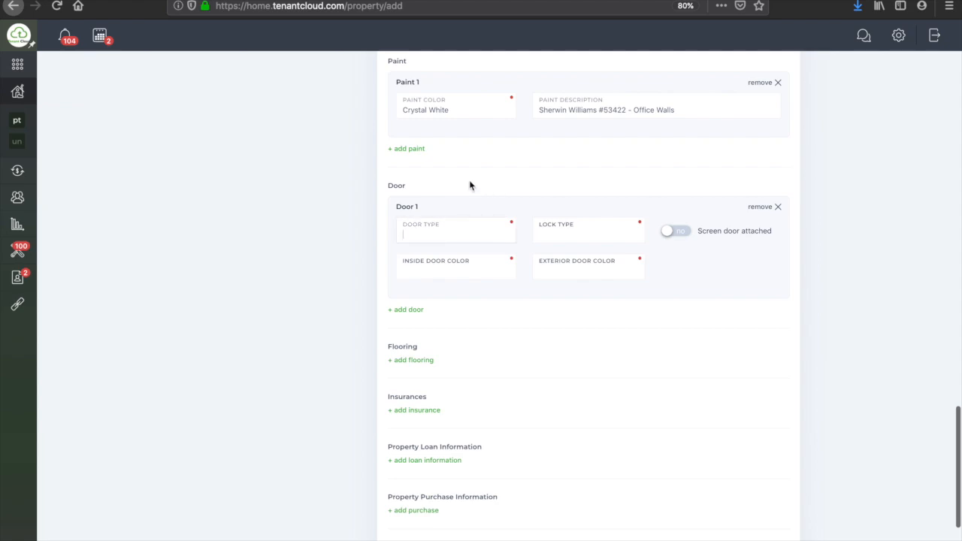
pyautogui.click(448, 273)
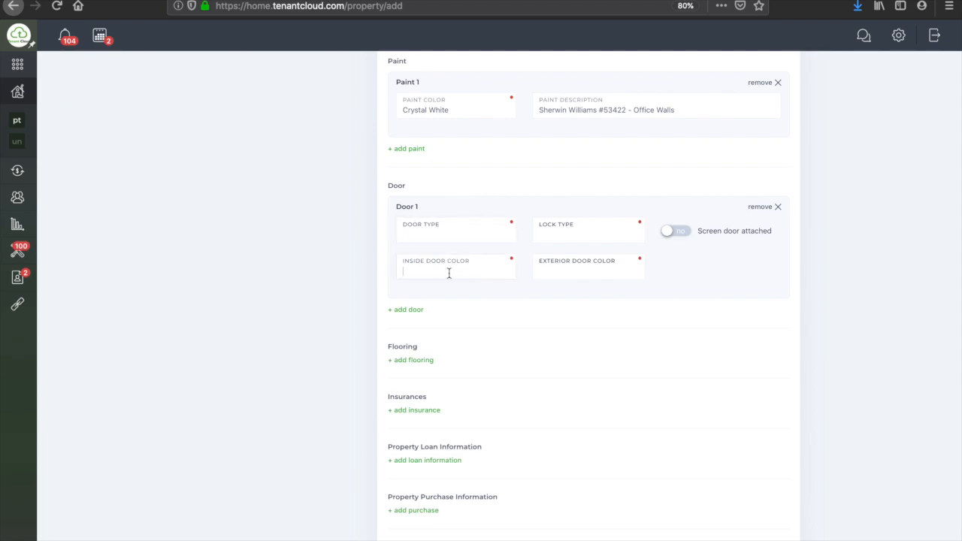
pyautogui.click(591, 269)
pyautogui.click(589, 231)
pyautogui.click(460, 269)
pyautogui.click(593, 267)
pyautogui.click(582, 236)
pyautogui.click(456, 233)
pyautogui.click(761, 209)
pyautogui.click(421, 249)
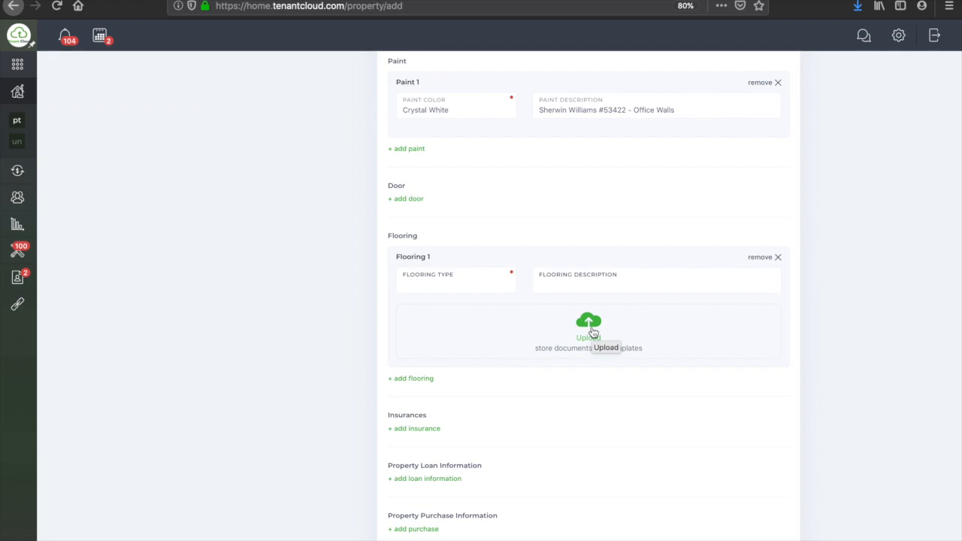
pyautogui.click(760, 258)
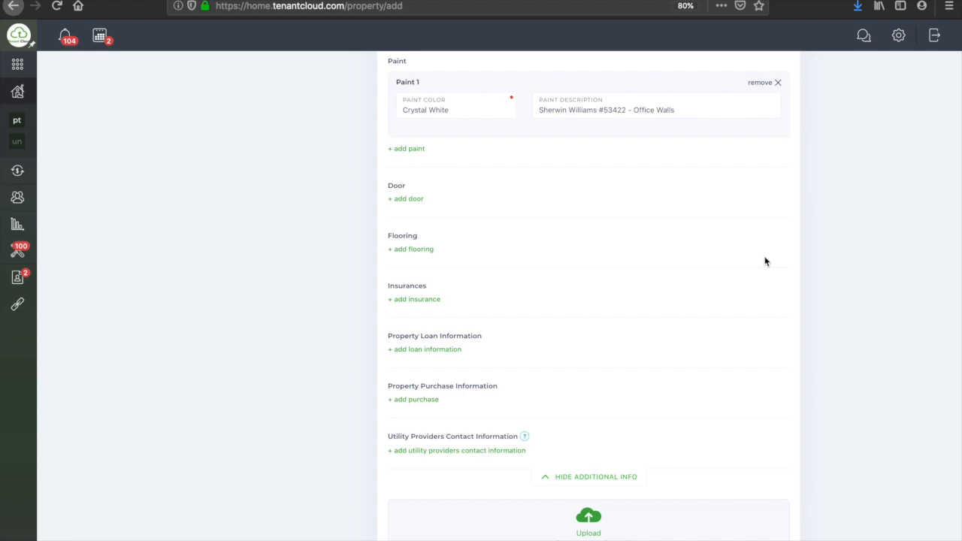
# Step: Add an insurance entry and enable its email notification due to expiration
pyautogui.click(416, 301)
pyautogui.scroll(-3, 513, 310)
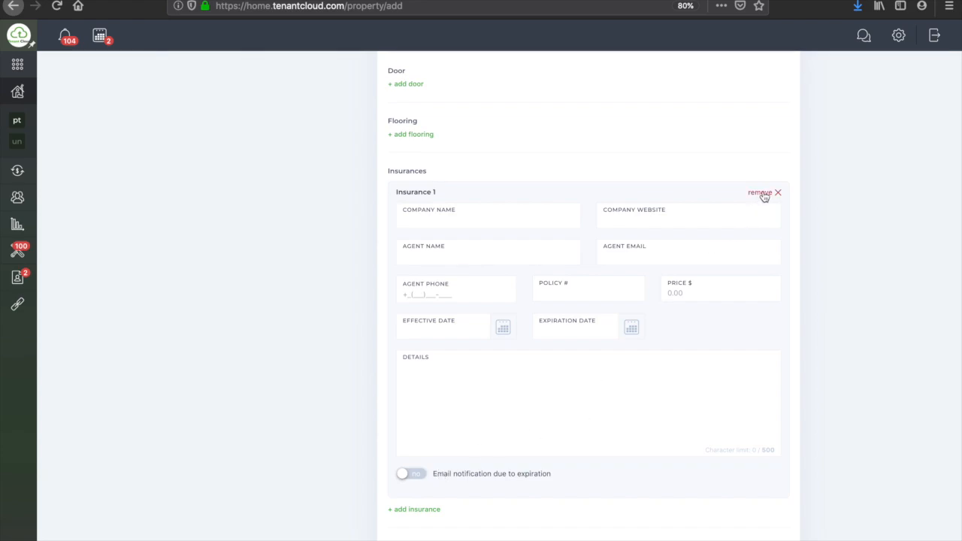
pyautogui.click(406, 475)
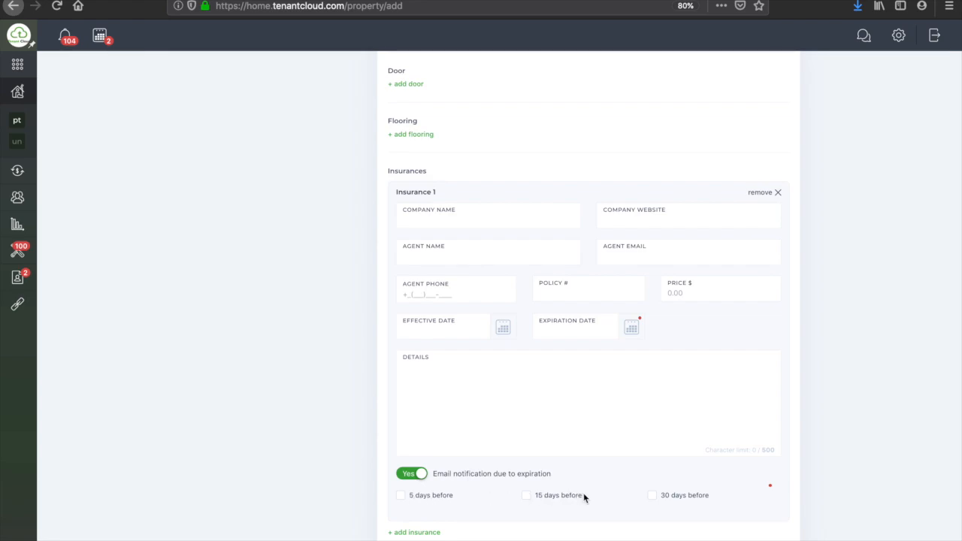
# Step: Turn off the insurance entry's expiration email notification and remove the insurance entry
pyautogui.click(410, 479)
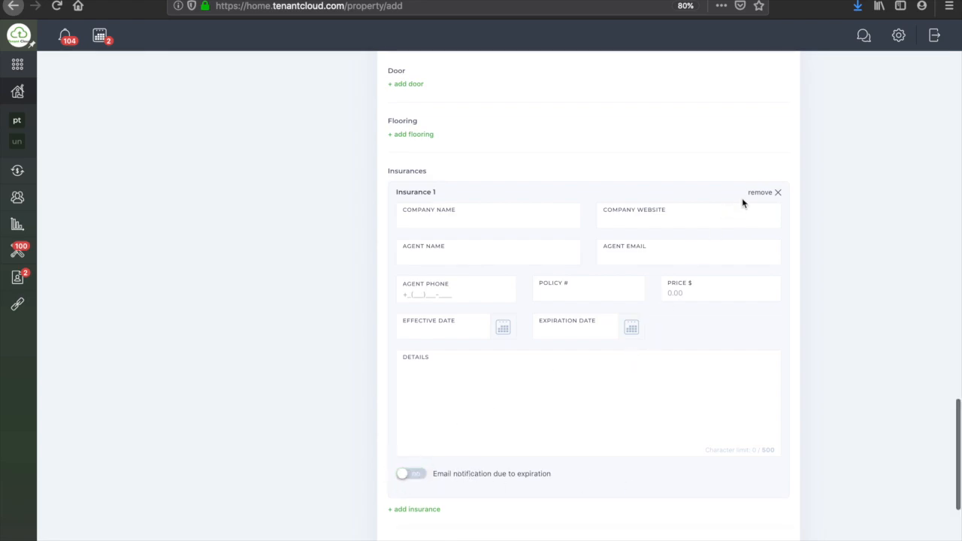
pyautogui.click(761, 193)
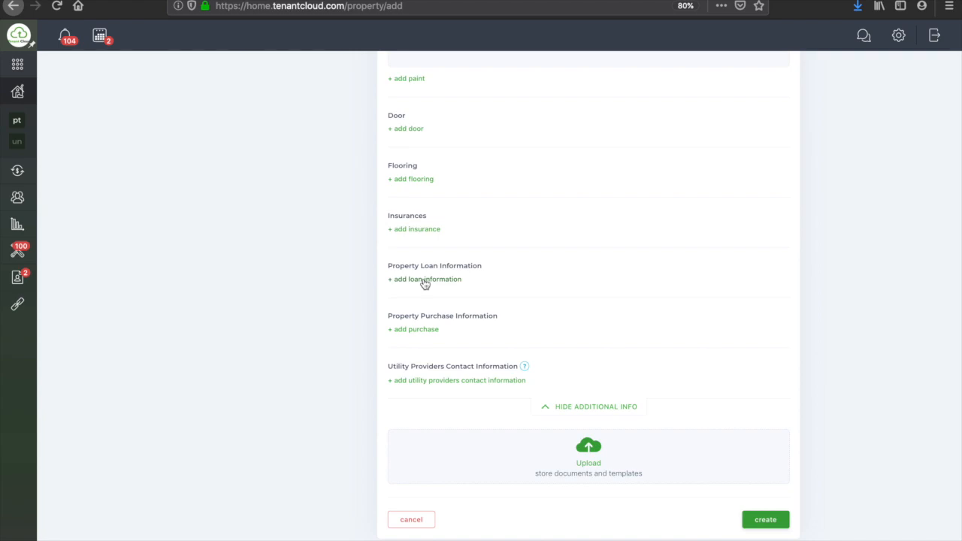
# Step: Add a blank property loan information entry to look at its fields, and remove it
pyautogui.moveTo(30, 248)
pyautogui.click(420, 283)
pyautogui.scroll(-2, 537, 300)
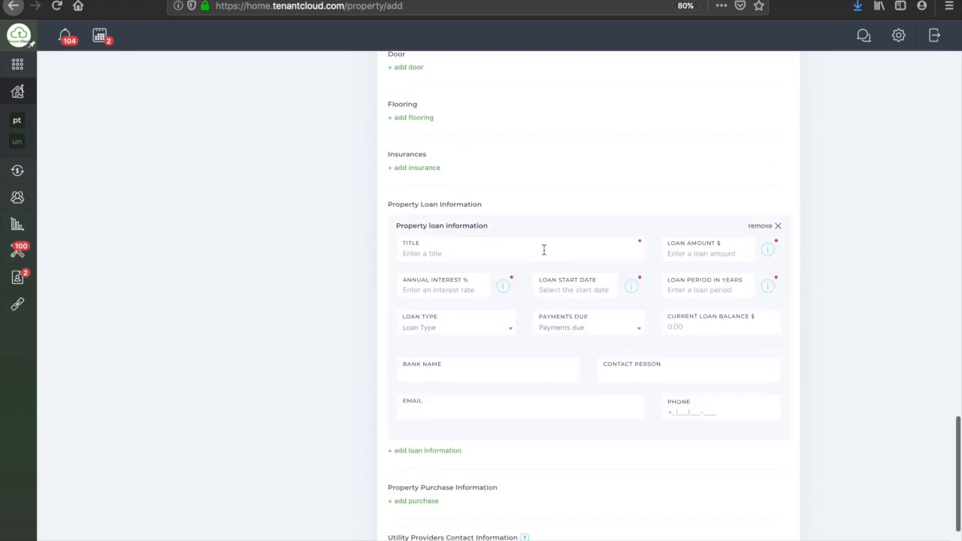
pyautogui.scroll(-1, 545, 250)
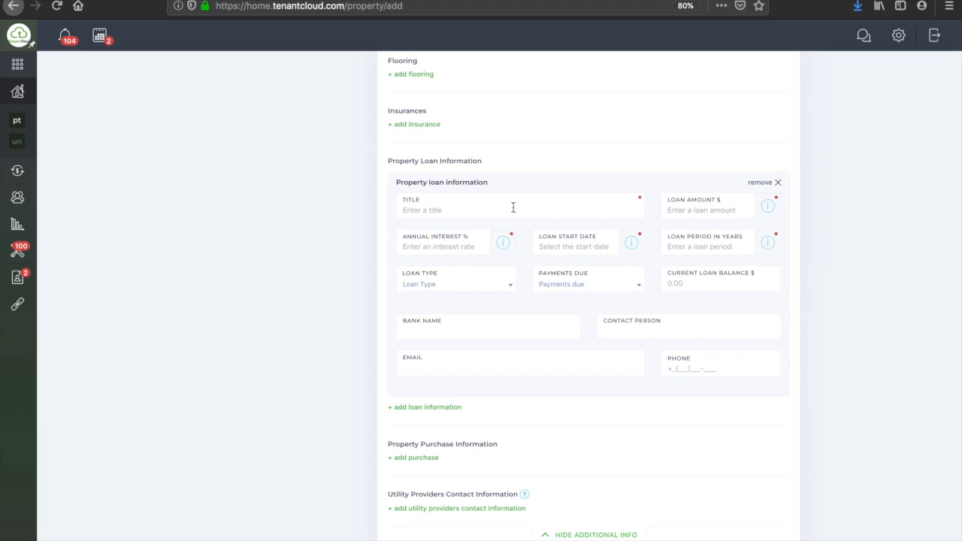
pyautogui.click(761, 182)
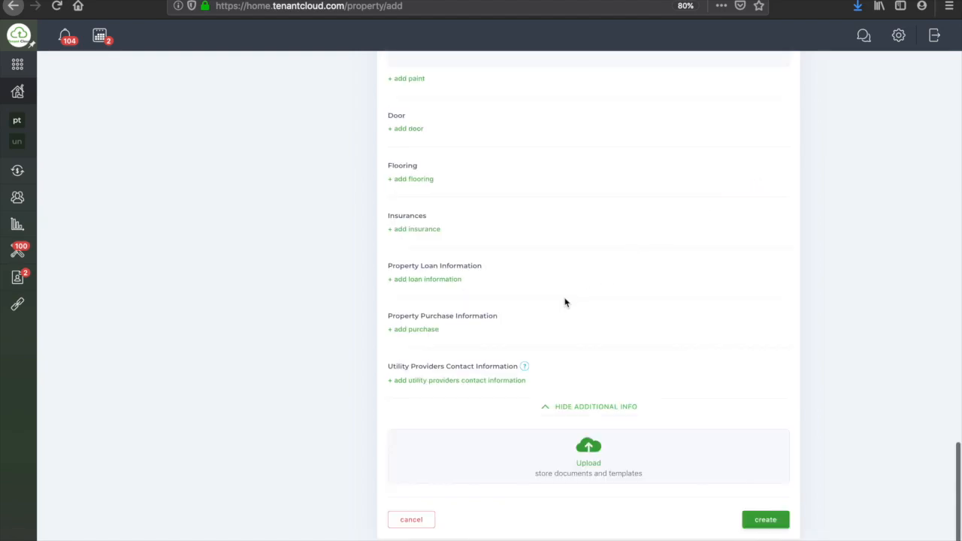
# Step: Add a utility provider of type Cable & Communication Services with provider AT&T U-Verse and an estimated monthly cost of $75.00
pyautogui.click(429, 383)
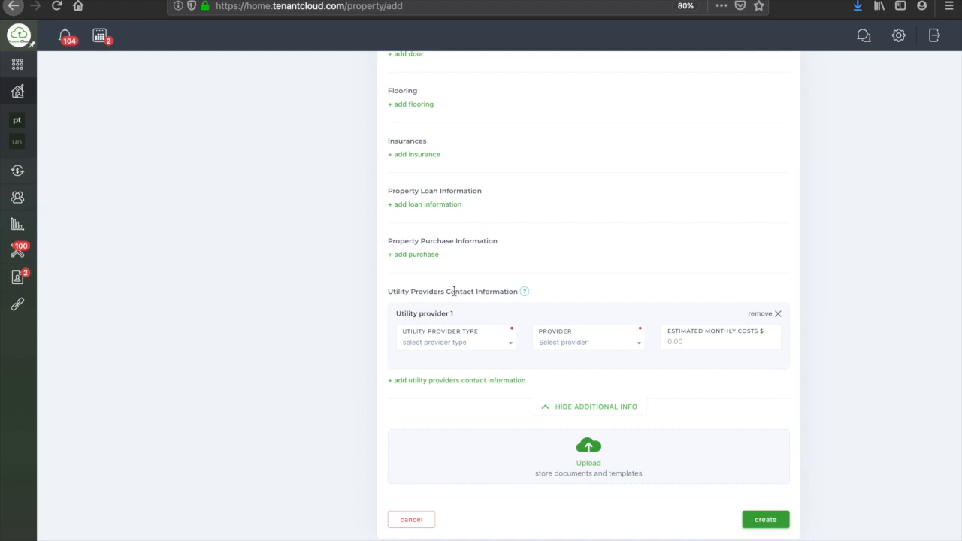
pyautogui.click(470, 346)
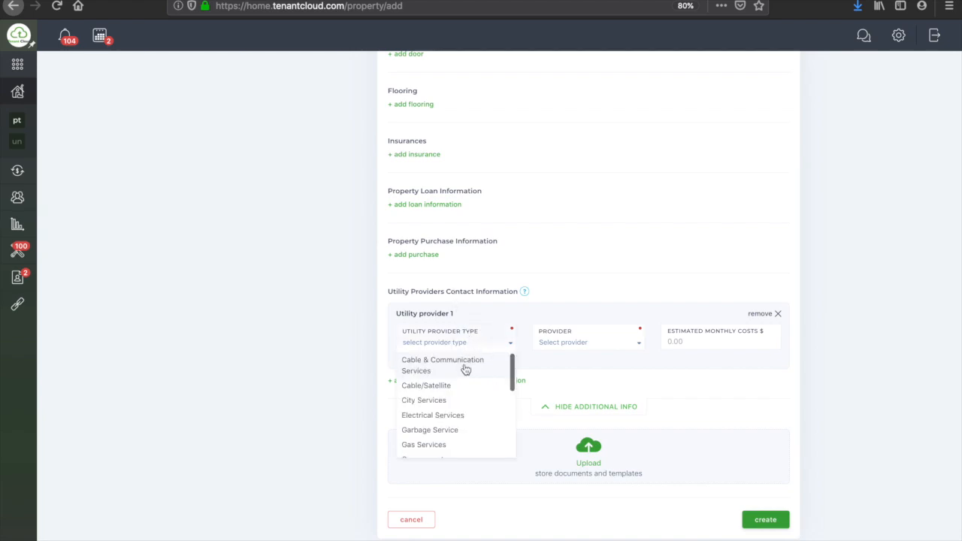
pyautogui.click(463, 368)
pyautogui.click(564, 343)
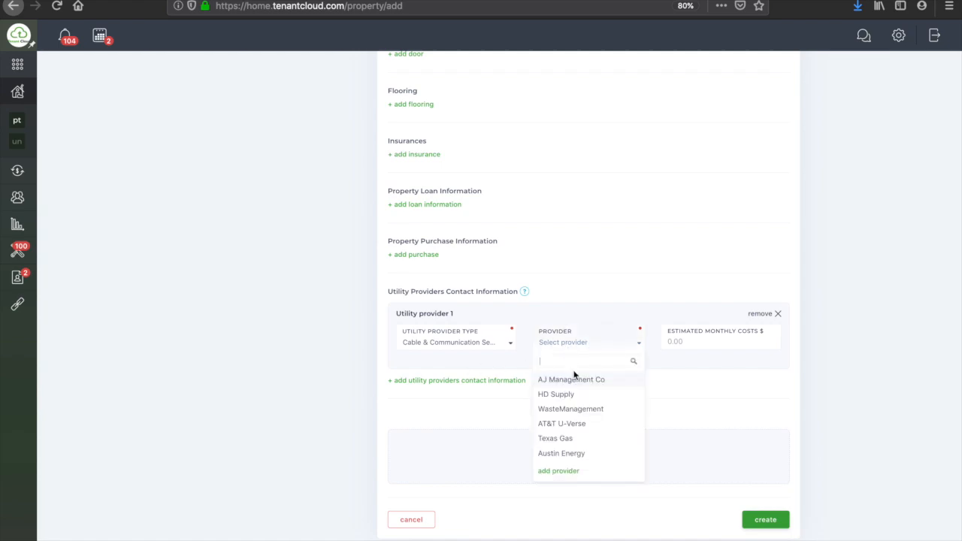
pyautogui.click(587, 425)
pyautogui.click(702, 342)
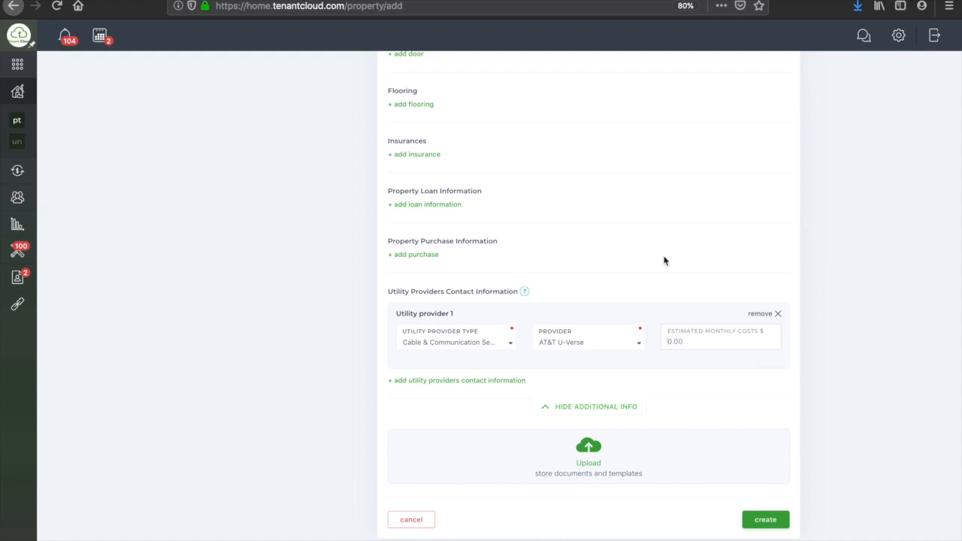
pyautogui.write('75.00')
pyautogui.click(677, 230)
# Step: Switch the property type to Multi Unit and look through the unit information and property amenities sections
pyautogui.scroll(10, 211, 258)
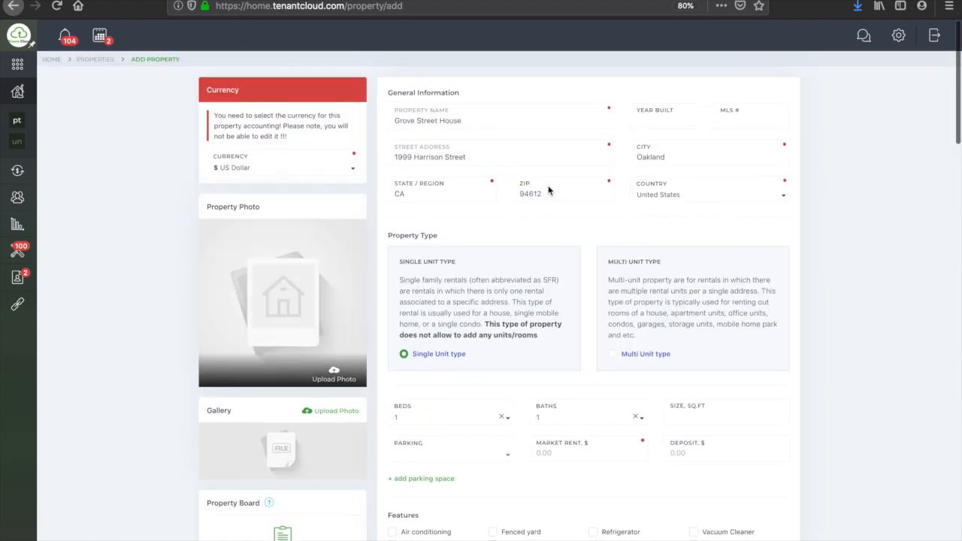
pyautogui.click(613, 355)
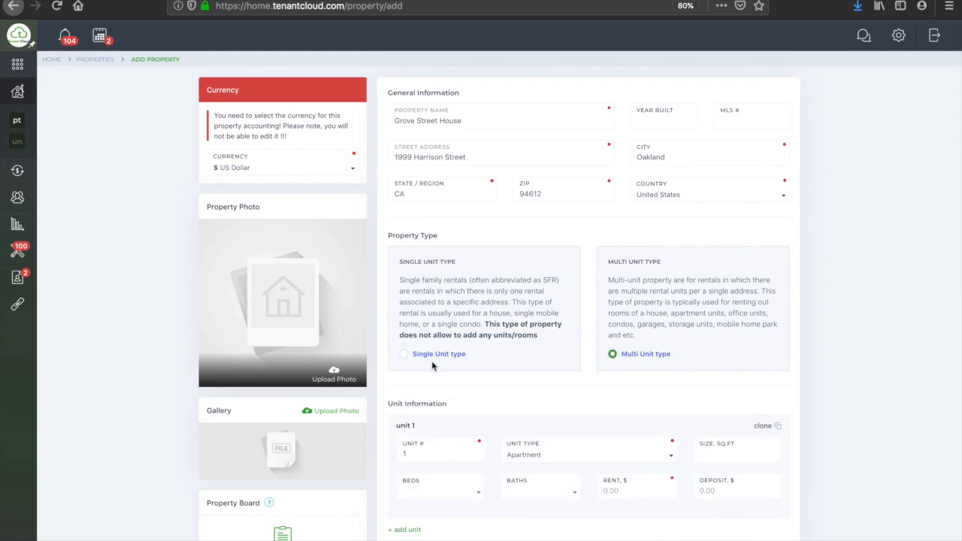
pyautogui.scroll(-5, 589, 287)
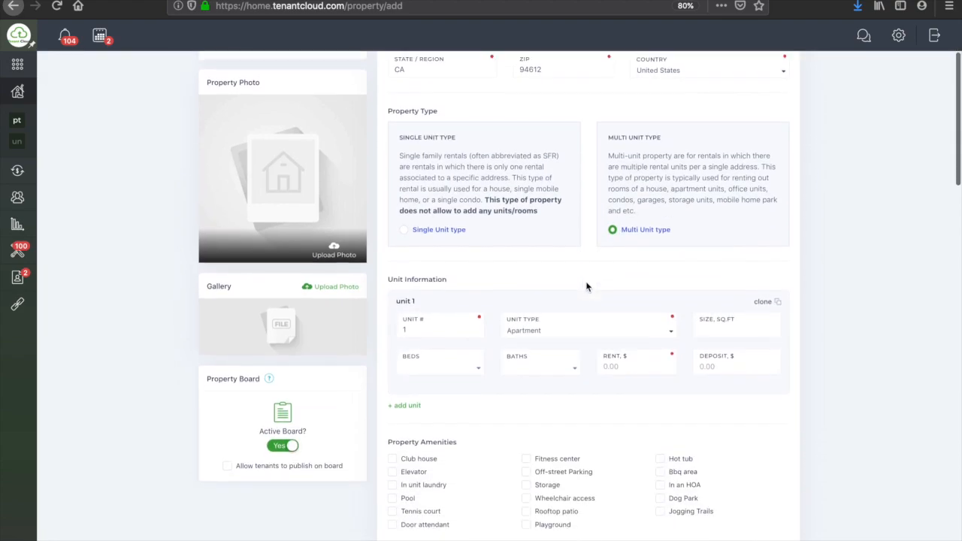
pyautogui.scroll(-3, 574, 243)
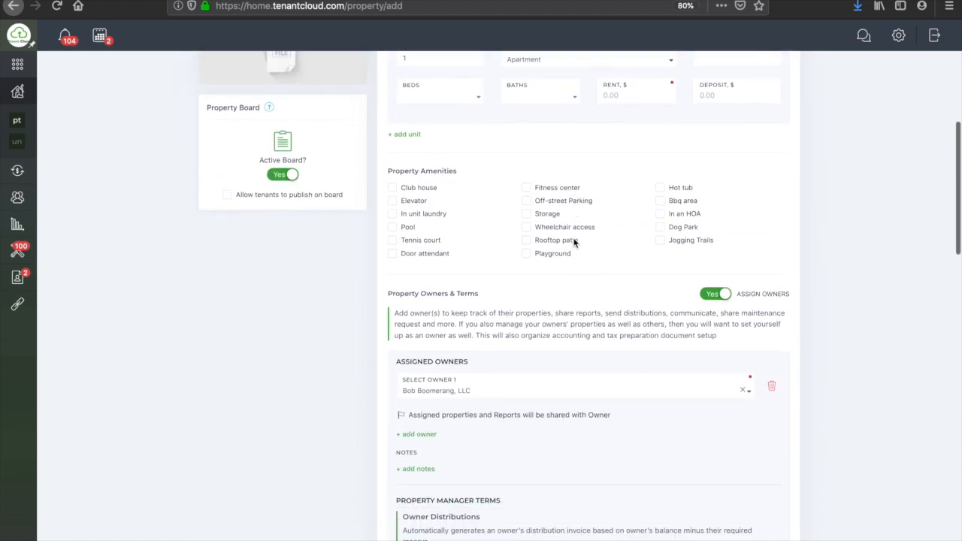
pyautogui.scroll(5, 573, 240)
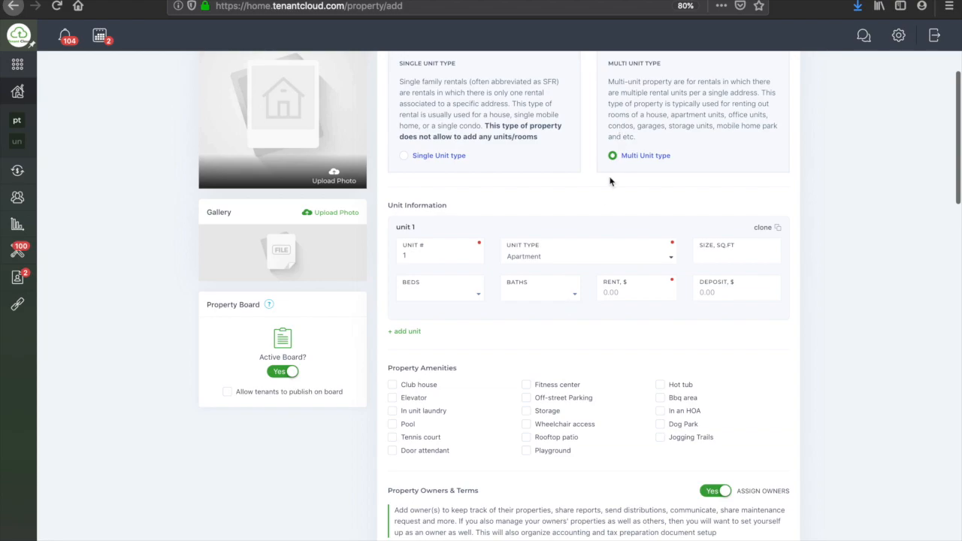
pyautogui.scroll(1, 612, 180)
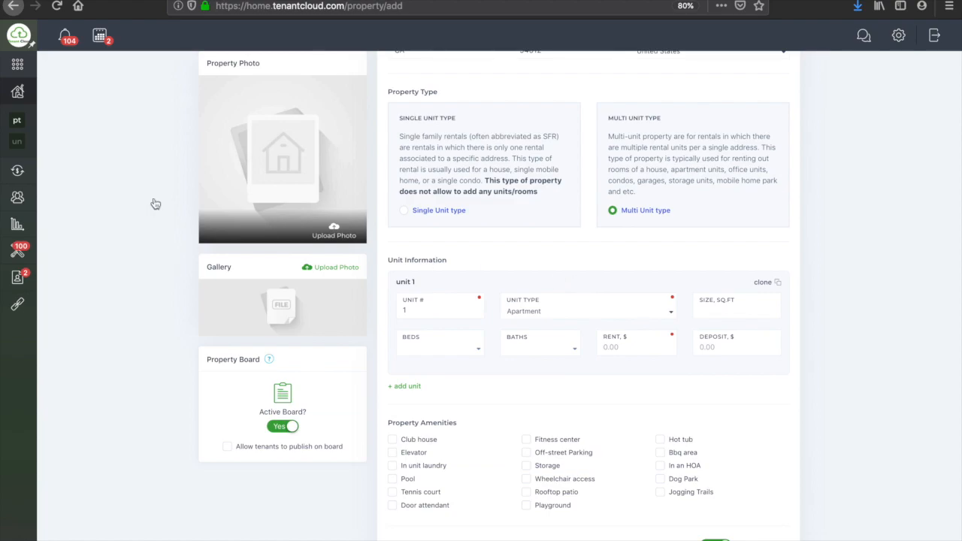
# Step: Leave the new property form for the properties list and open House On 11th to view its units
pyautogui.click(37, 94)
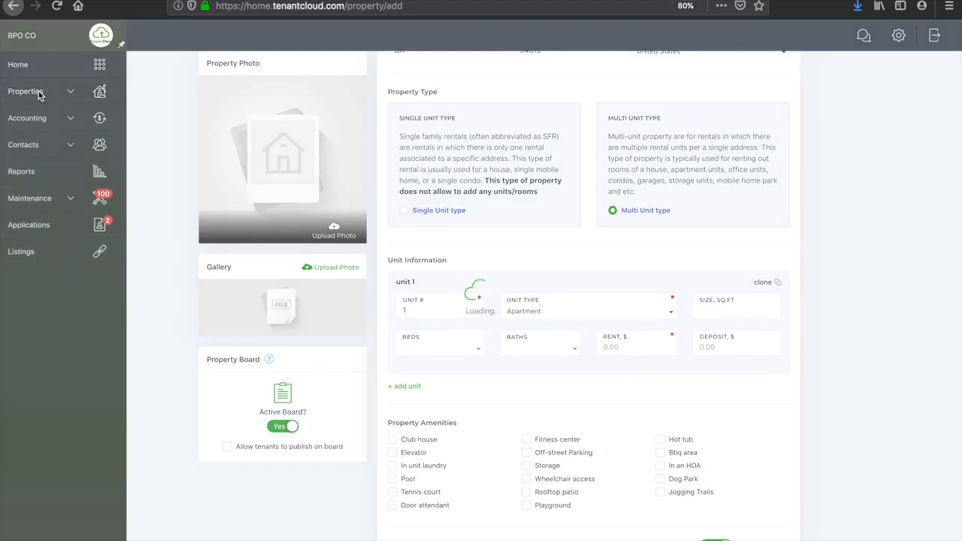
pyautogui.click(527, 197)
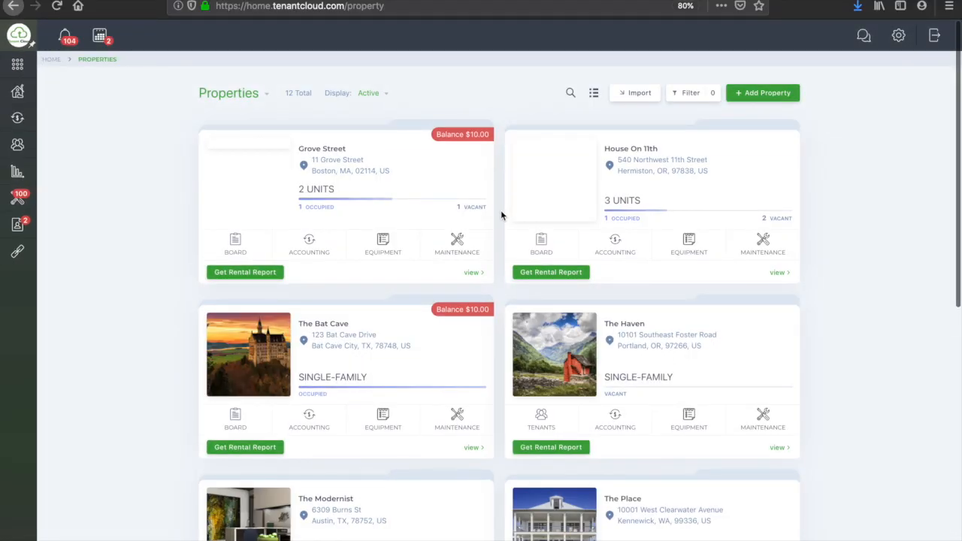
pyautogui.click(630, 205)
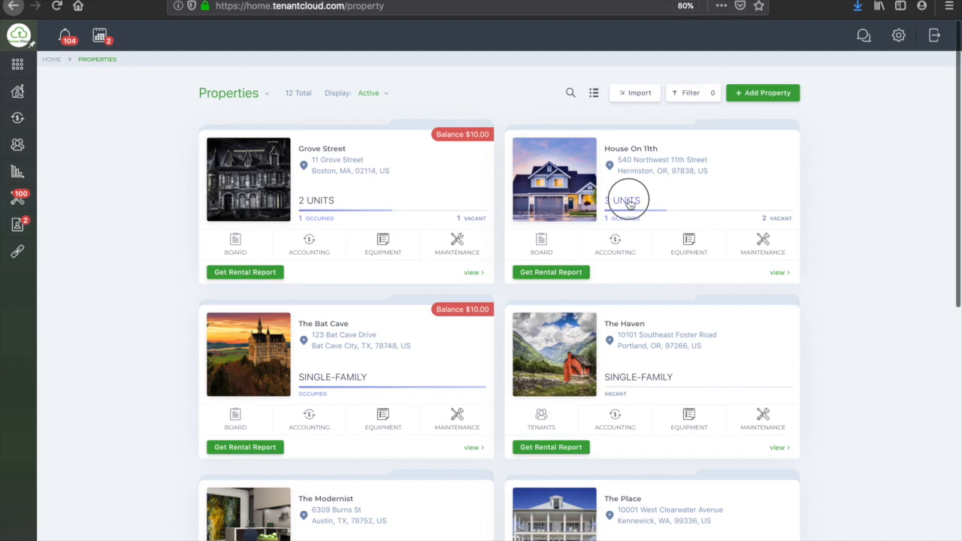
pyautogui.scroll(-3, 630, 205)
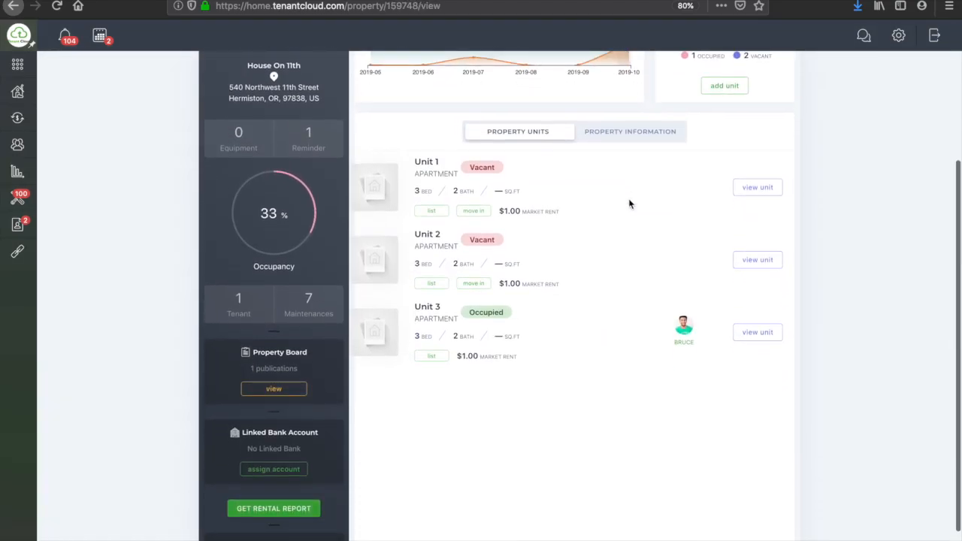
# Step: Open Unit 1 of House On 11th for editing and examine its form, from general information down to flooring
pyautogui.click(757, 188)
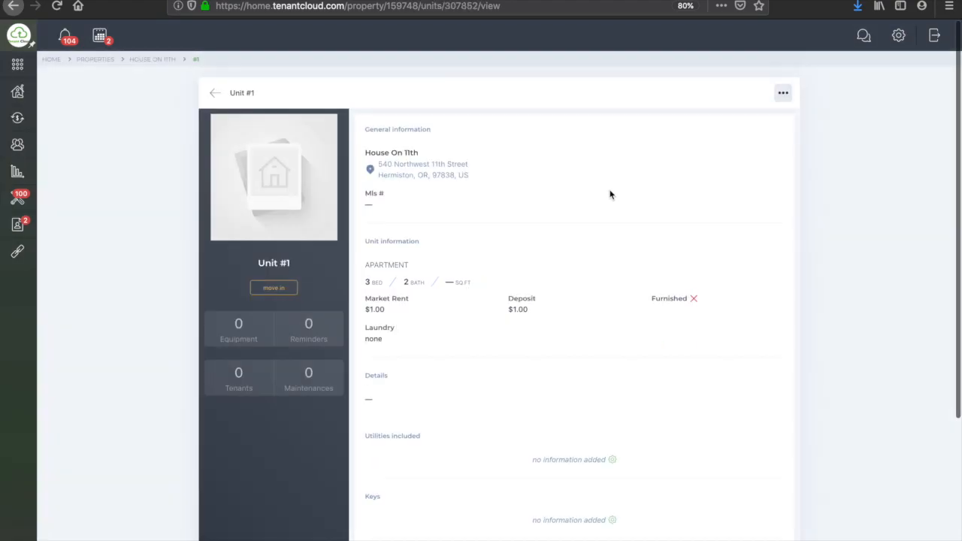
pyautogui.scroll(-2, 554, 158)
pyautogui.scroll(2, 554, 159)
pyautogui.click(783, 93)
pyautogui.click(715, 120)
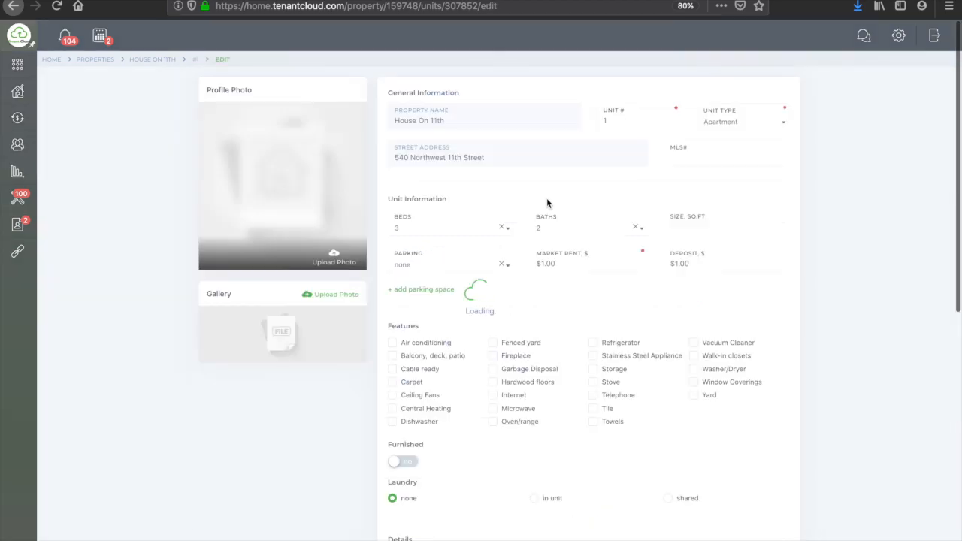
pyautogui.scroll(-4, 567, 189)
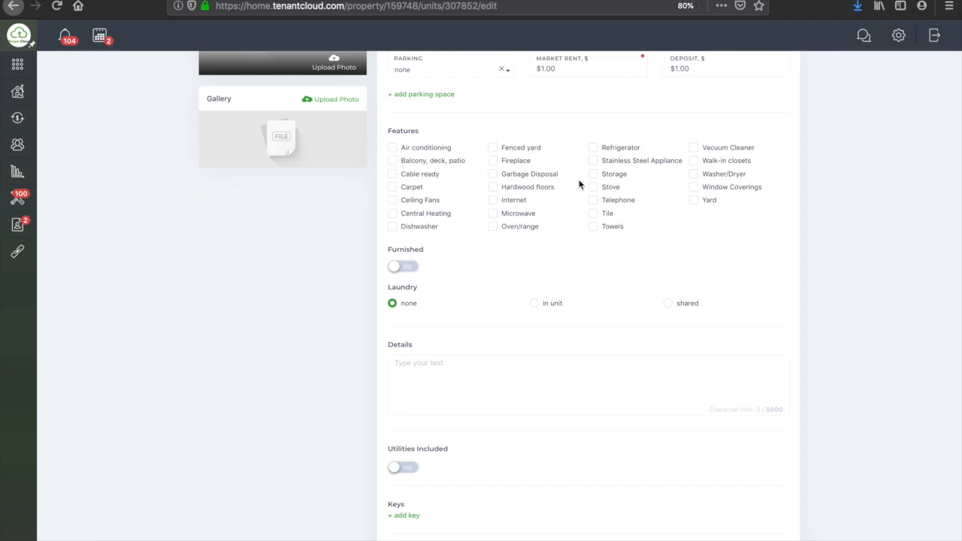
pyautogui.scroll(-5, 579, 185)
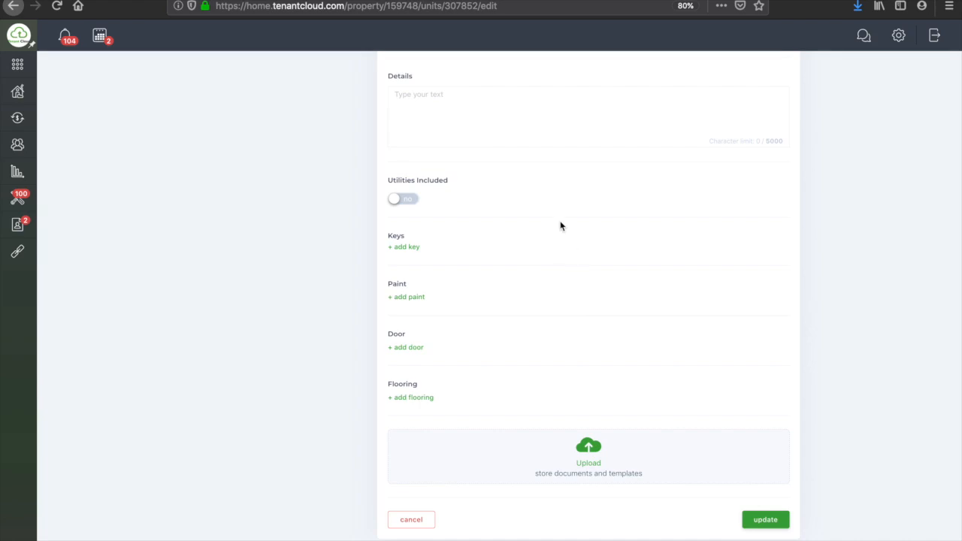
pyautogui.scroll(10, 560, 225)
pyautogui.scroll(-10, 560, 225)
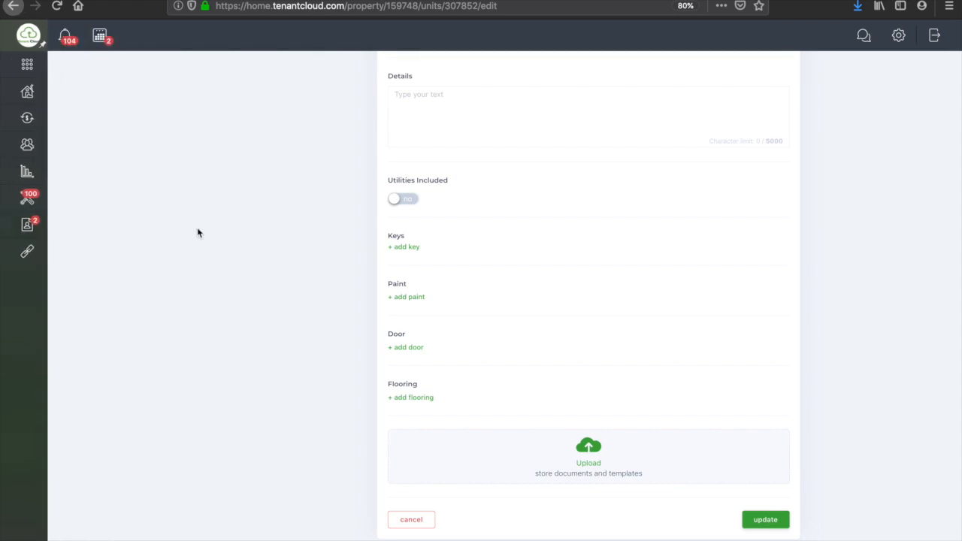
pyautogui.scroll(6, 175, 224)
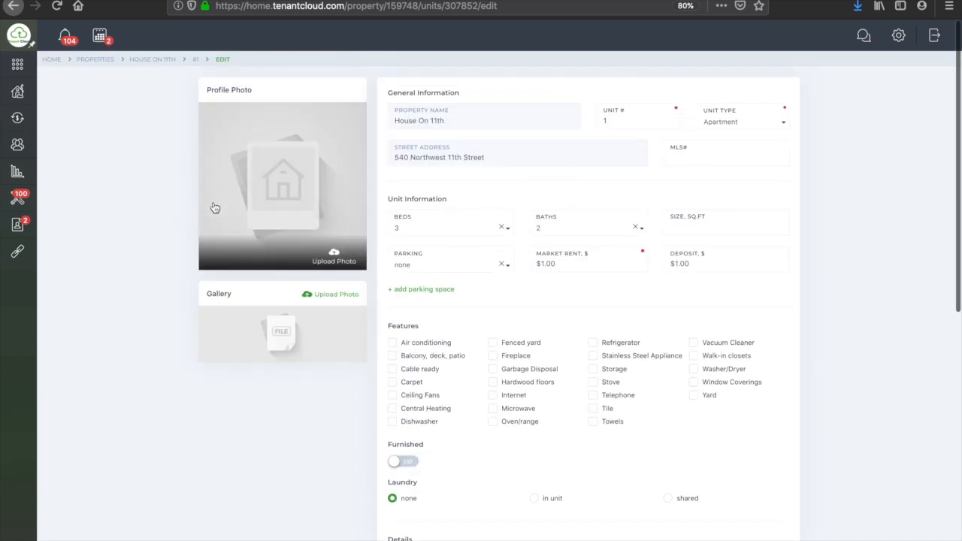
# Step: Return to the properties list, open Grove Street's equipment and start a new equipment entry
pyautogui.click(25, 92)
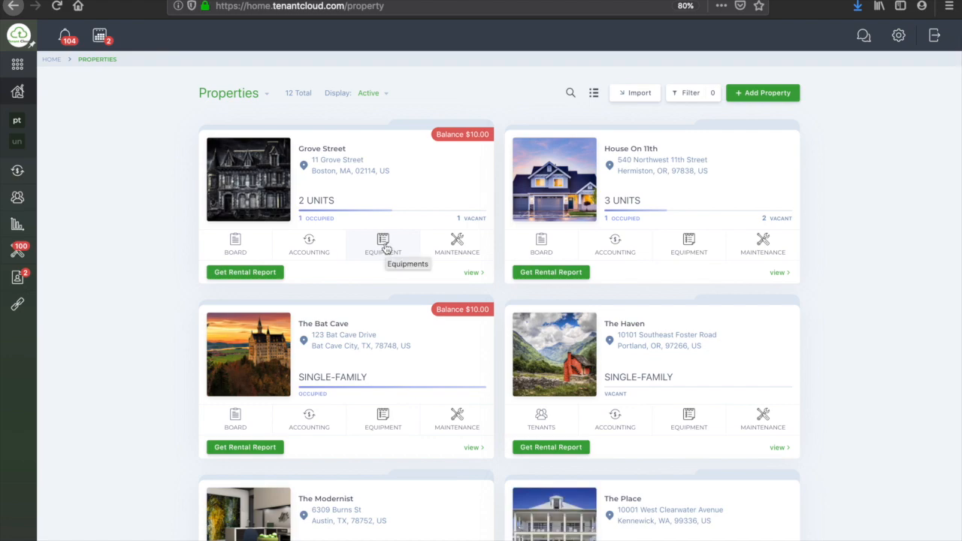
pyautogui.click(384, 245)
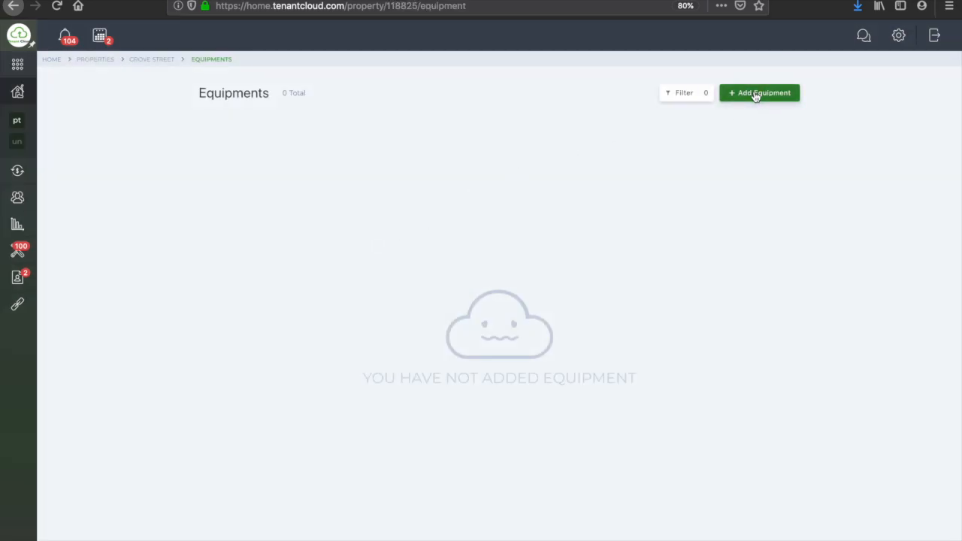
pyautogui.click(756, 95)
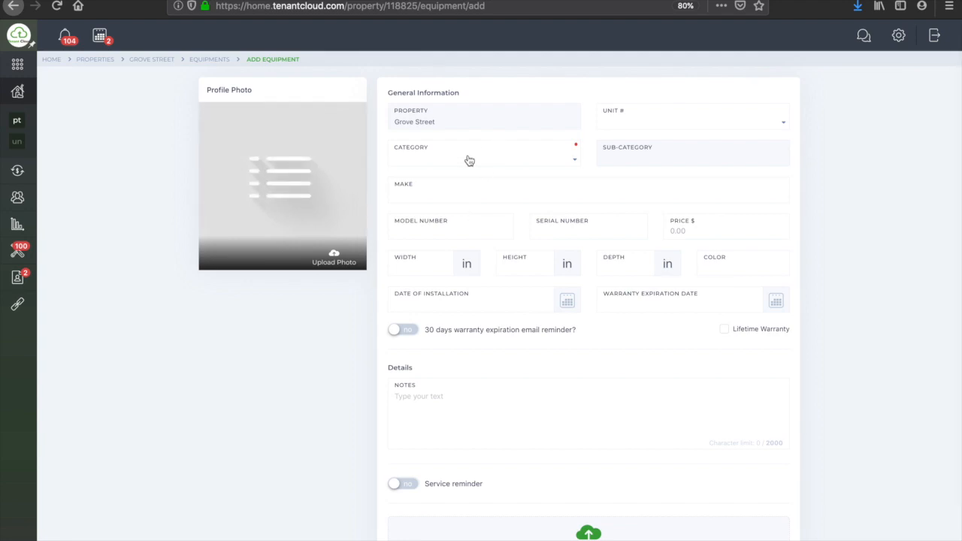
# Step: Set the equipment's category to Appliance, its sub-category to A/C Condenser and its unit number to 1
pyautogui.click(469, 160)
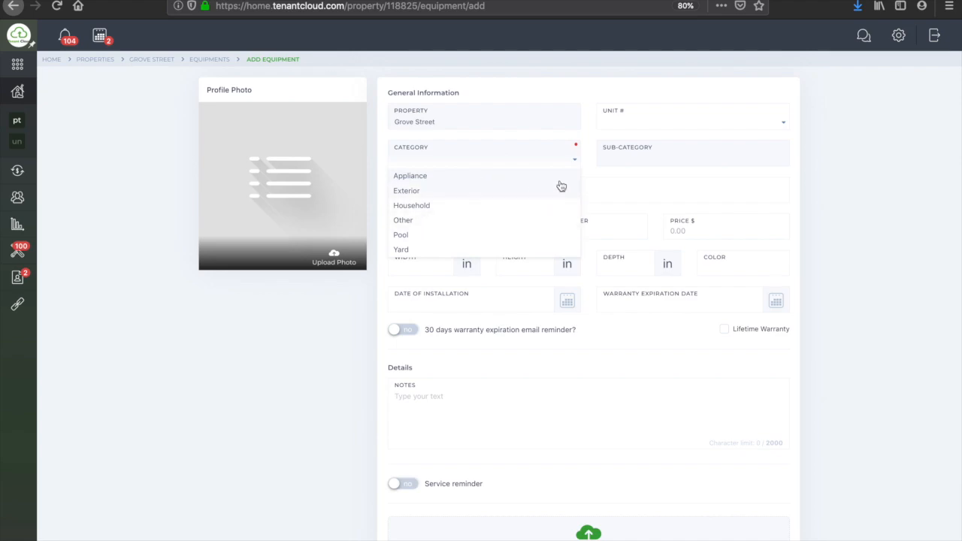
pyautogui.click(865, 181)
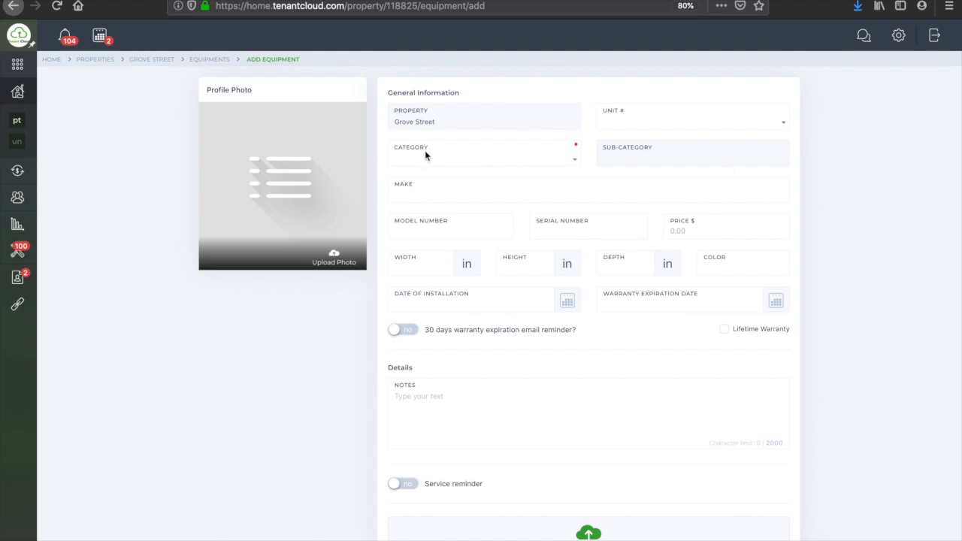
pyautogui.click(490, 164)
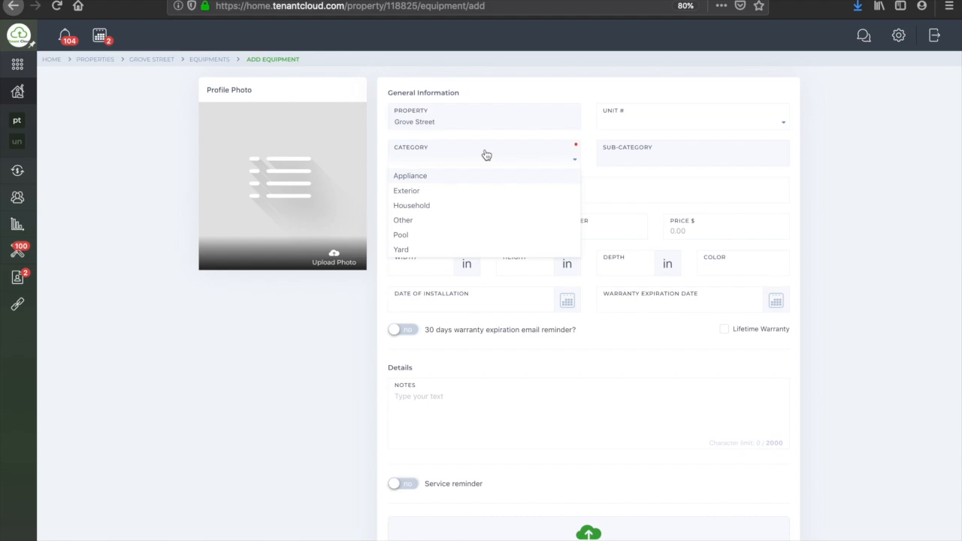
pyautogui.scroll(-1, 476, 185)
pyautogui.click(473, 164)
pyautogui.click(647, 145)
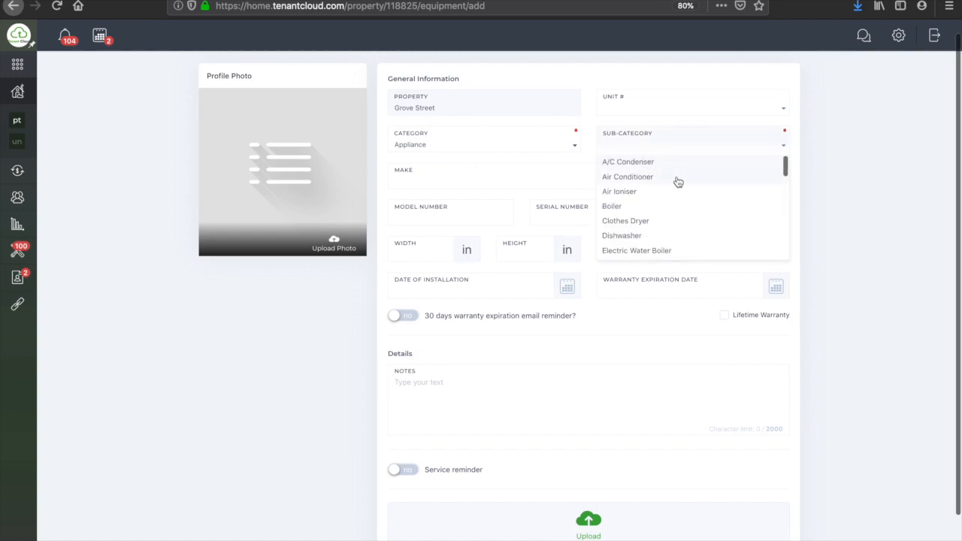
pyautogui.click(674, 165)
pyautogui.click(666, 115)
pyautogui.click(666, 125)
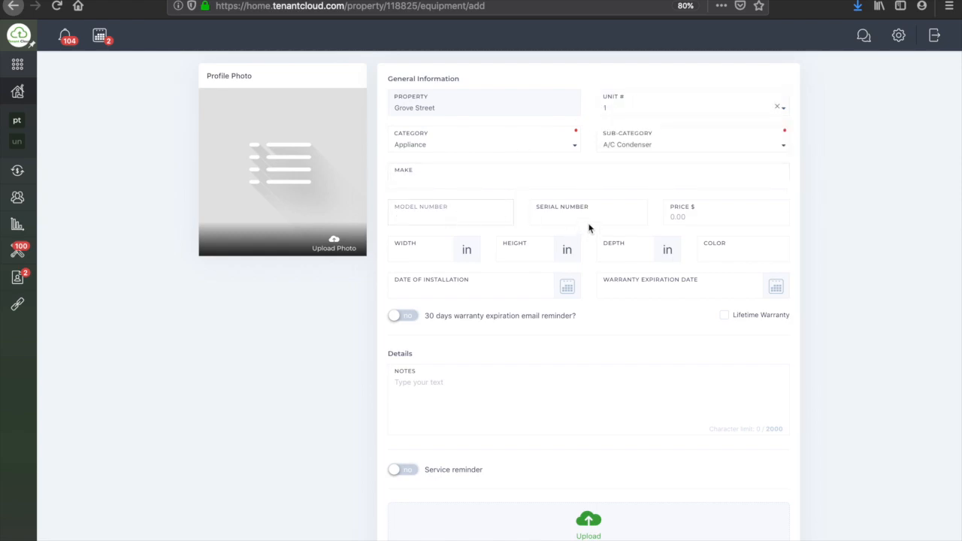
# Step: Enable the 30 days warranty expiration email reminder for the A/C condenser
pyautogui.click(706, 215)
pyautogui.scroll(-2, 717, 283)
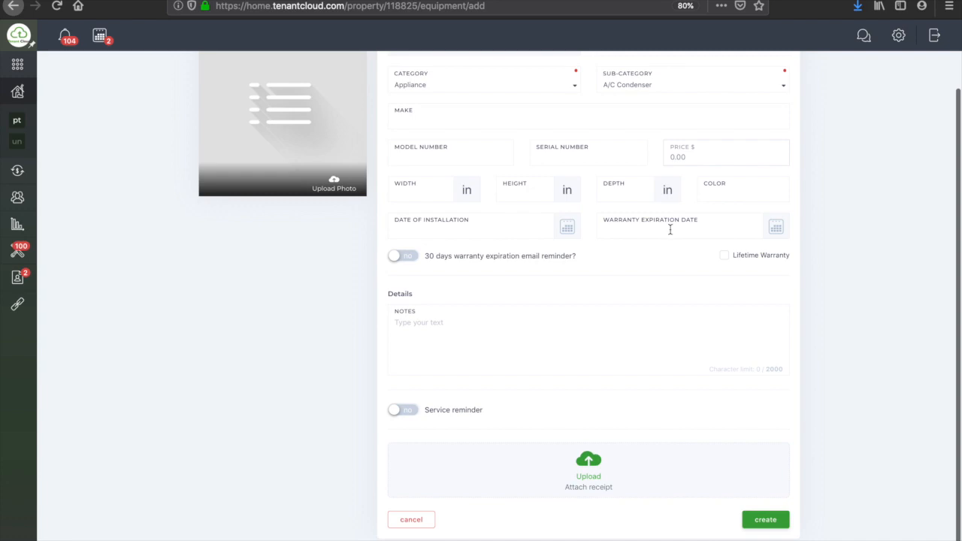
pyautogui.click(406, 258)
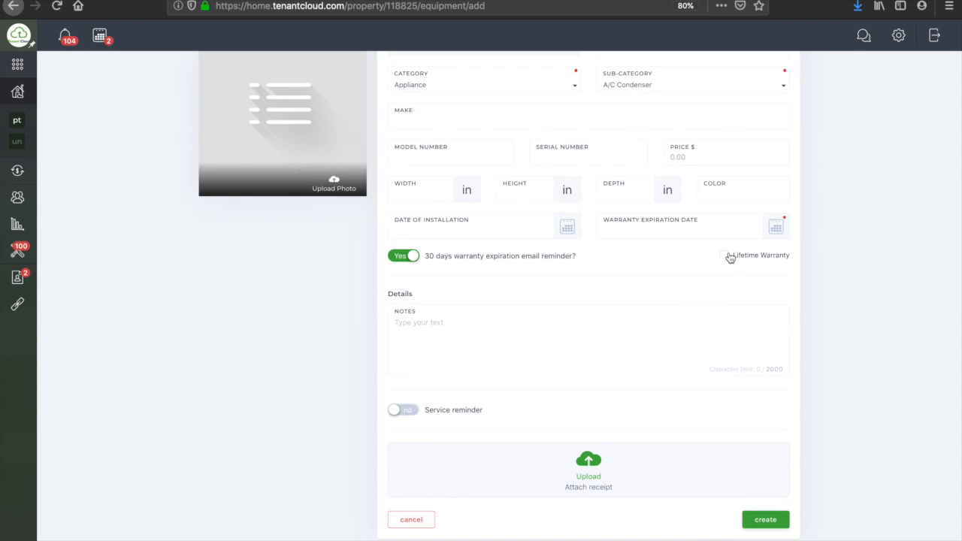
# Step: Turn off the warranty expiration reminder and enable a service reminder with category Appliances, sub-category Heating & Cooling and issue Other
pyautogui.click(400, 256)
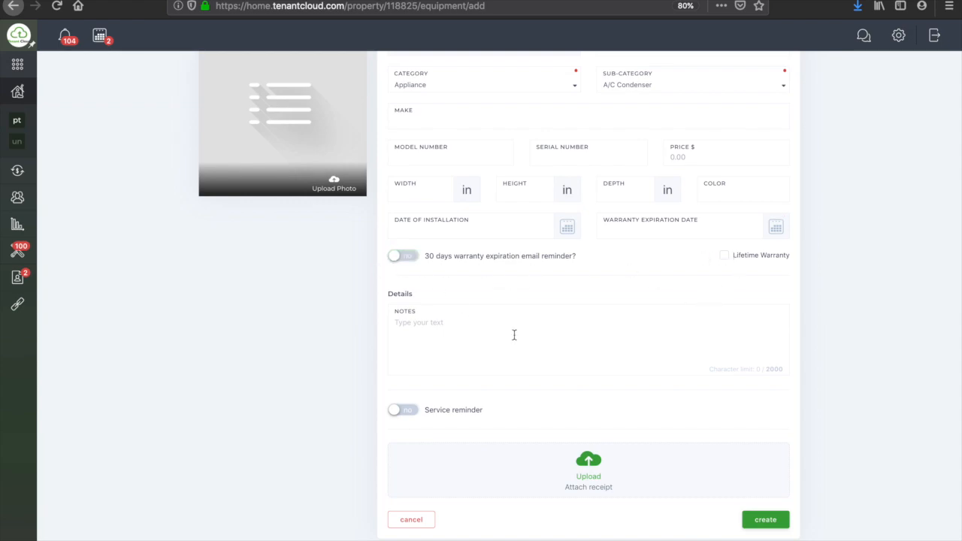
pyautogui.click(401, 410)
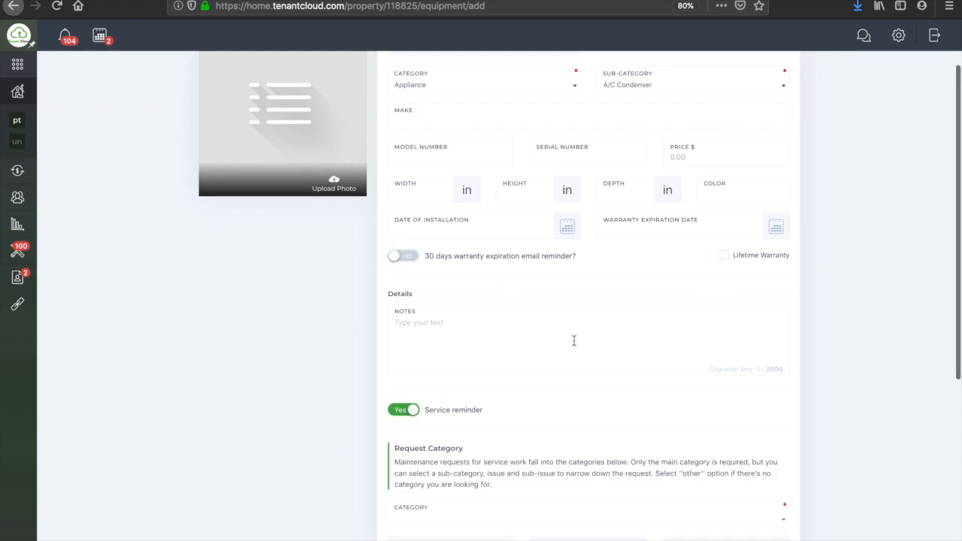
pyautogui.scroll(-5, 574, 341)
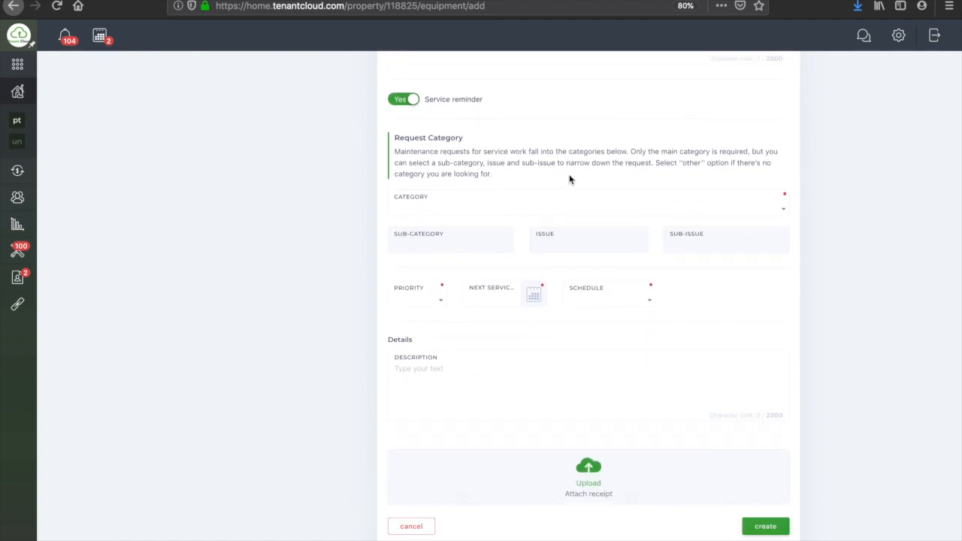
pyautogui.click(571, 208)
pyautogui.click(550, 226)
pyautogui.click(473, 251)
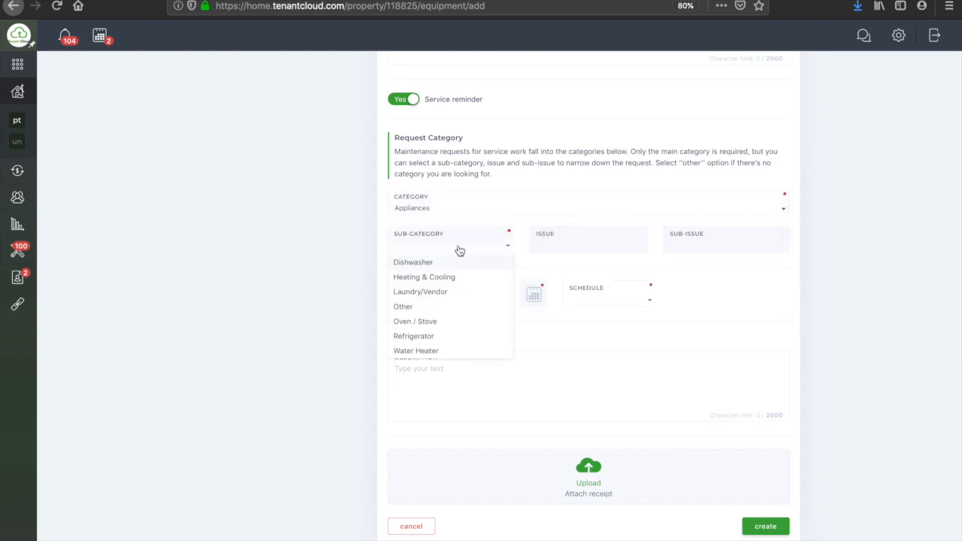
pyautogui.click(458, 278)
pyautogui.click(590, 248)
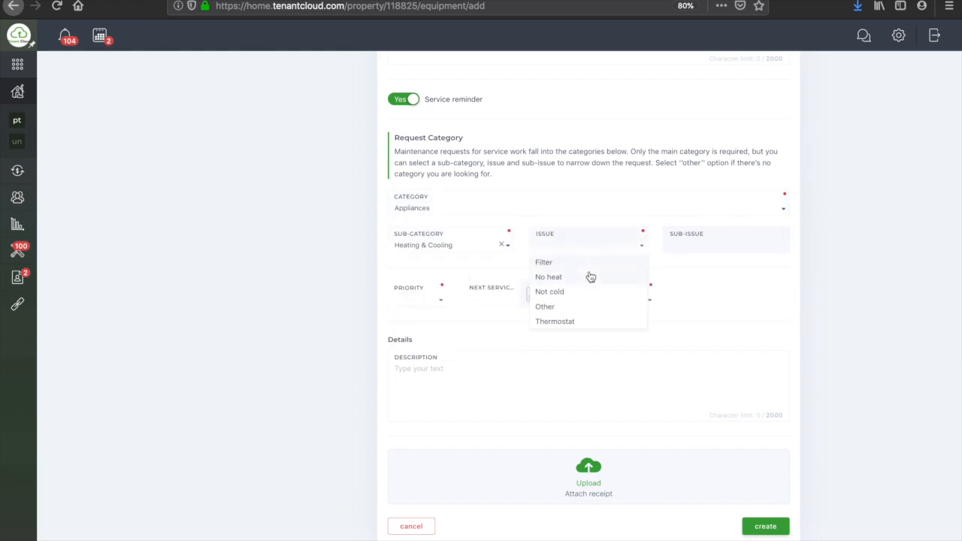
pyautogui.click(586, 307)
# Step: Check the service schedule options, set the priority to Normal and cancel the new equipment entry
pyautogui.click(597, 300)
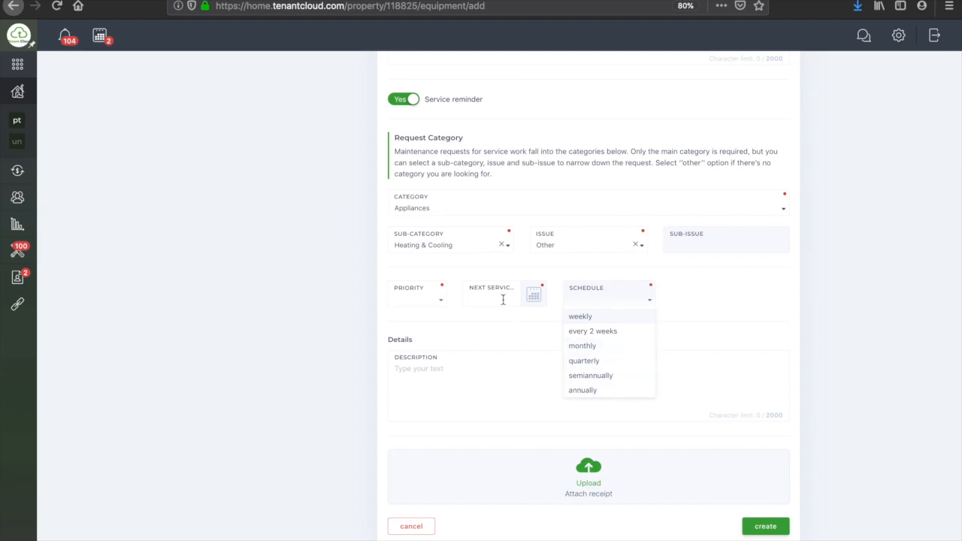
pyautogui.click(408, 306)
pyautogui.click(412, 331)
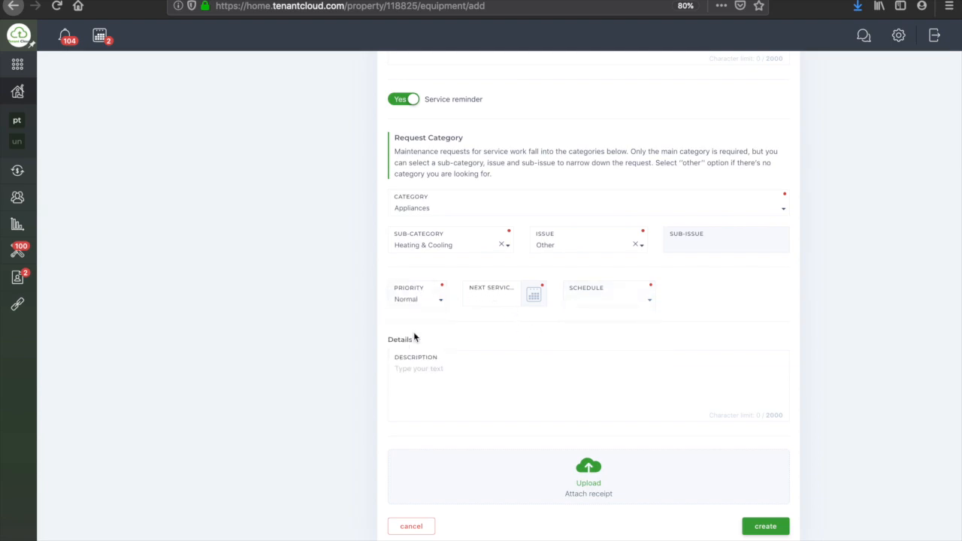
pyautogui.click(498, 300)
pyautogui.click(341, 377)
pyautogui.click(506, 376)
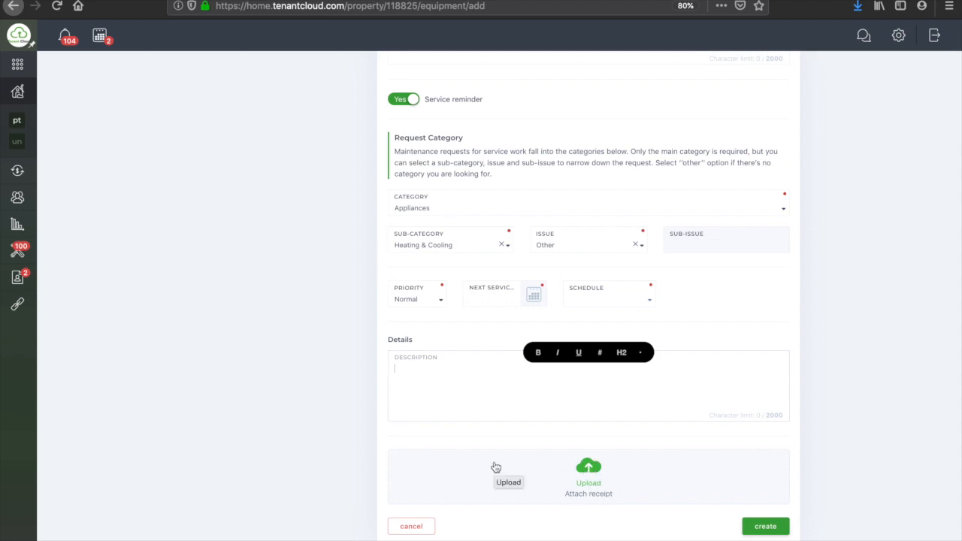
pyautogui.click(423, 526)
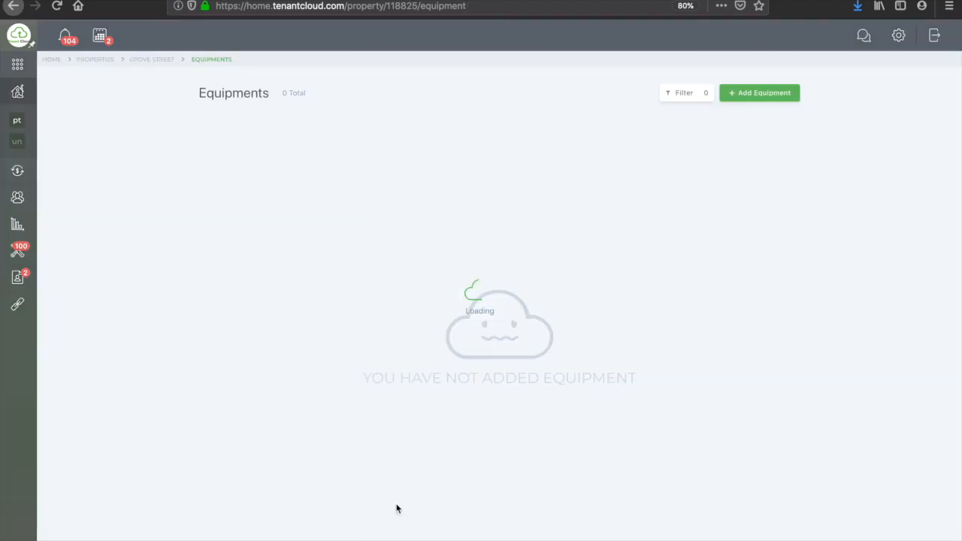
# Step: Return to the properties list, open The Bat Cave's equipment and view its A/C condenser
pyautogui.click(27, 92)
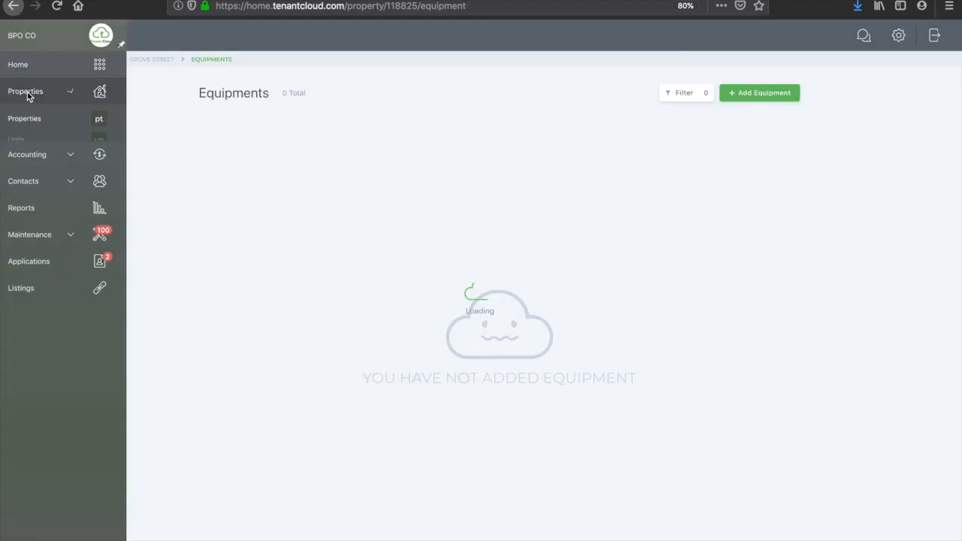
pyautogui.scroll(-4, 374, 242)
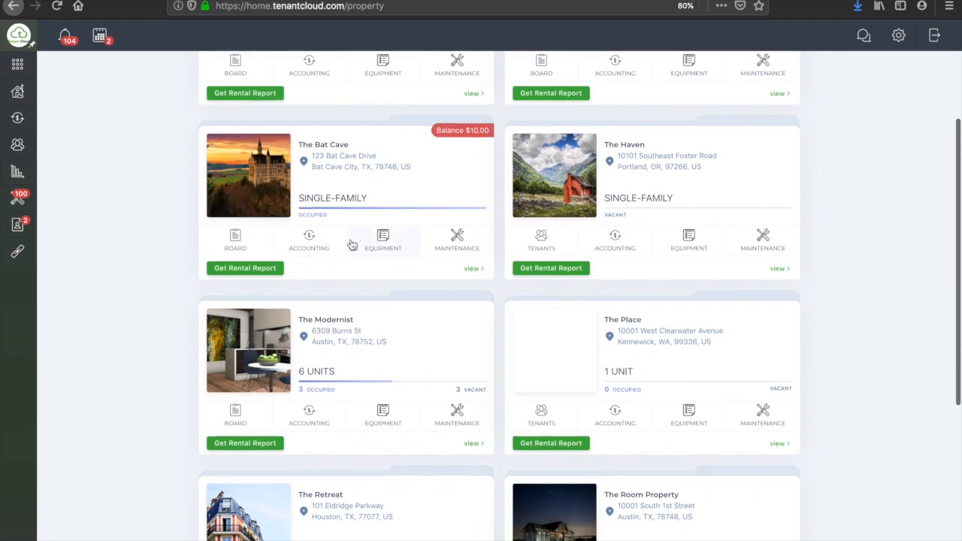
pyautogui.click(373, 244)
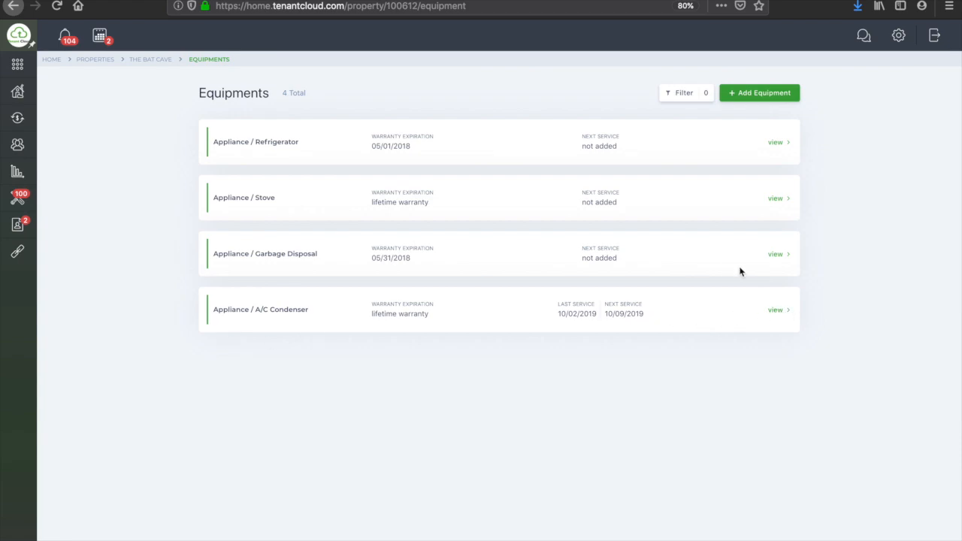
pyautogui.click(774, 312)
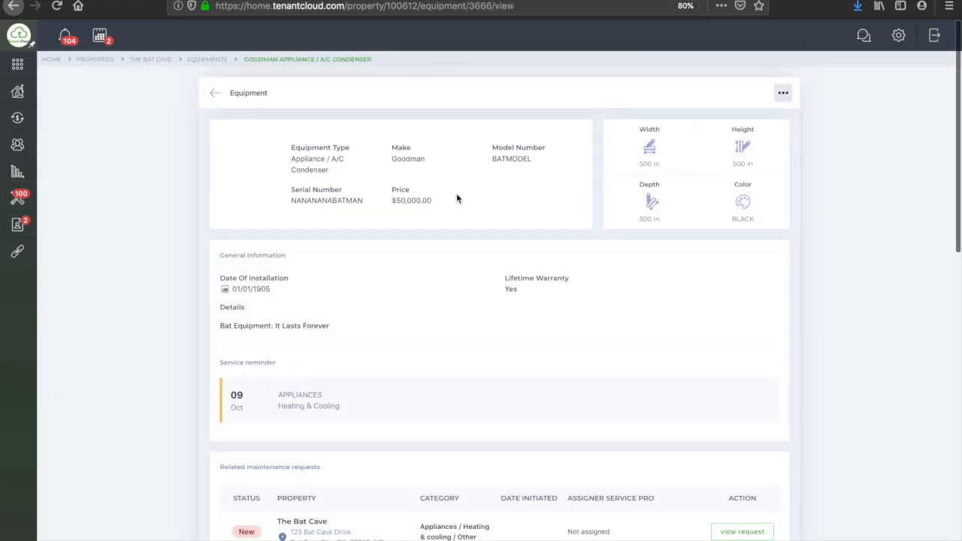
# Step: Examine the A/C condenser's specifications, general information, service reminder and related maintenance requests
pyautogui.scroll(-15, 491, 189)
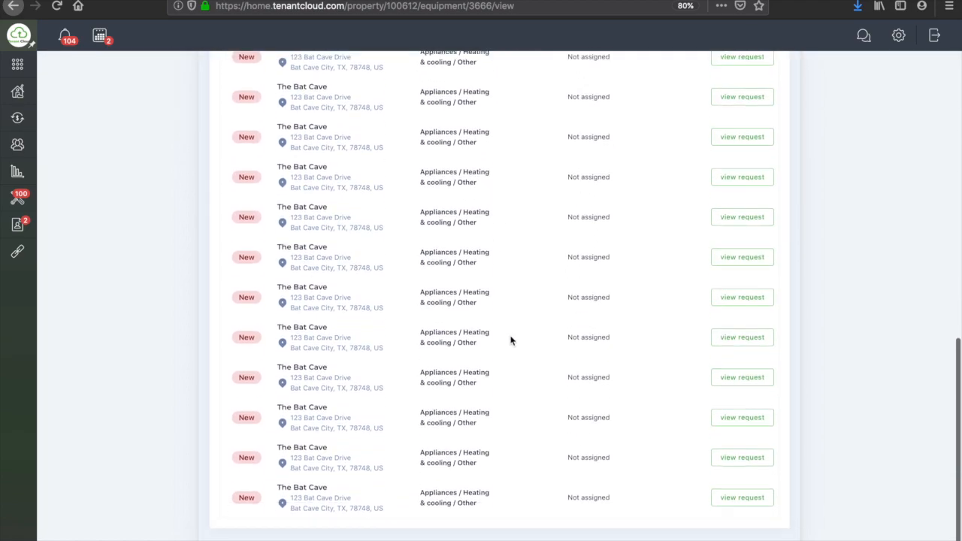
pyautogui.scroll(8, 512, 338)
pyautogui.scroll(2, 523, 305)
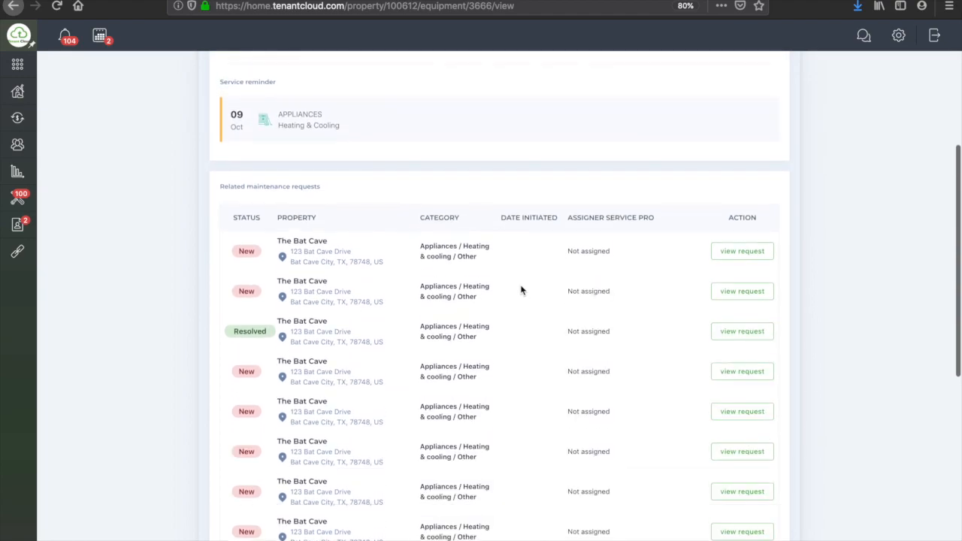
pyautogui.scroll(-5, 517, 243)
pyautogui.scroll(2, 559, 219)
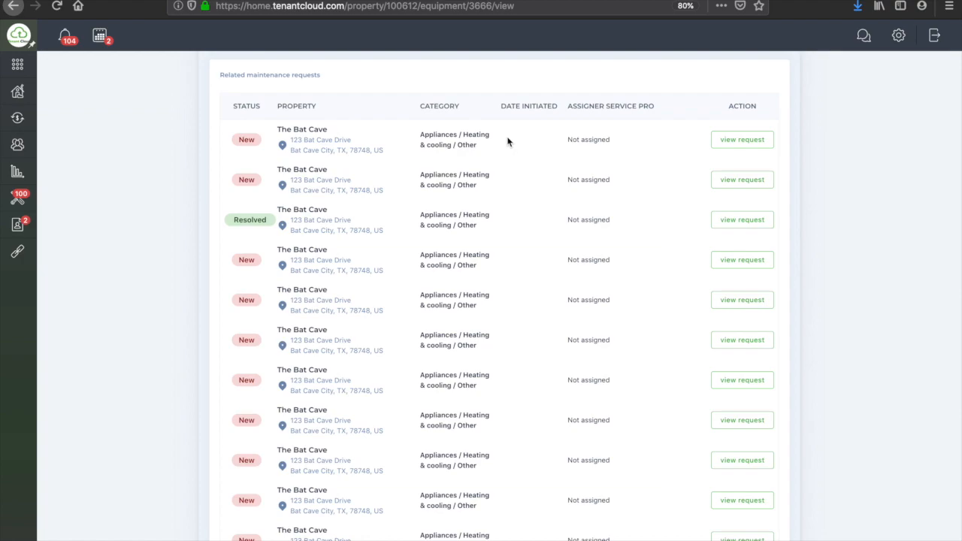
pyautogui.scroll(5, 508, 141)
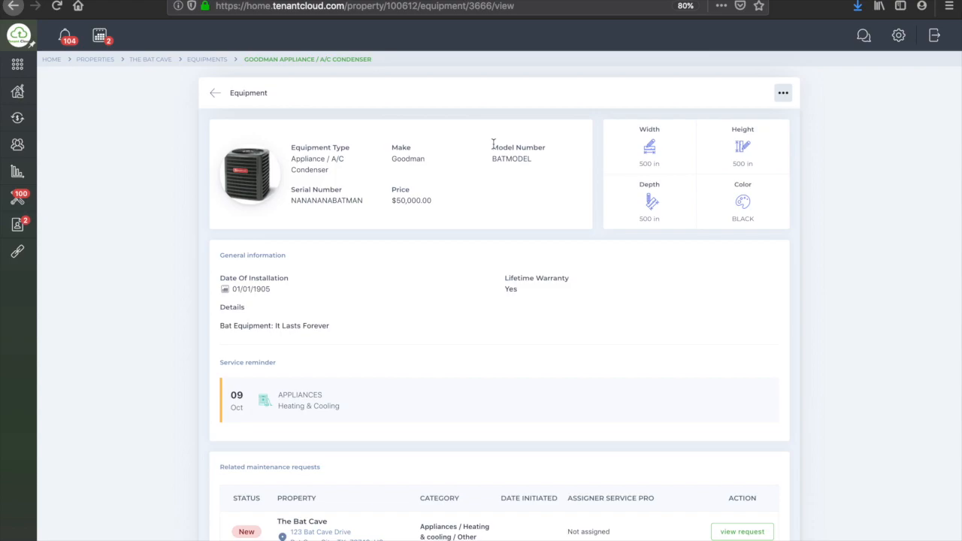
pyautogui.scroll(-4, 494, 144)
pyautogui.scroll(1, 501, 342)
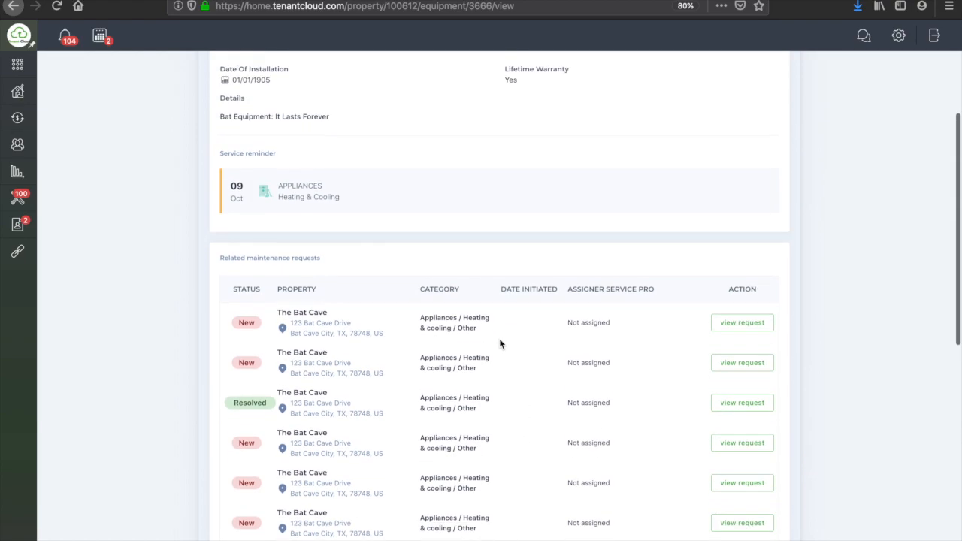
pyautogui.scroll(3, 500, 338)
pyautogui.scroll(-1, 483, 248)
pyautogui.scroll(-1, 482, 243)
pyautogui.scroll(1, 482, 243)
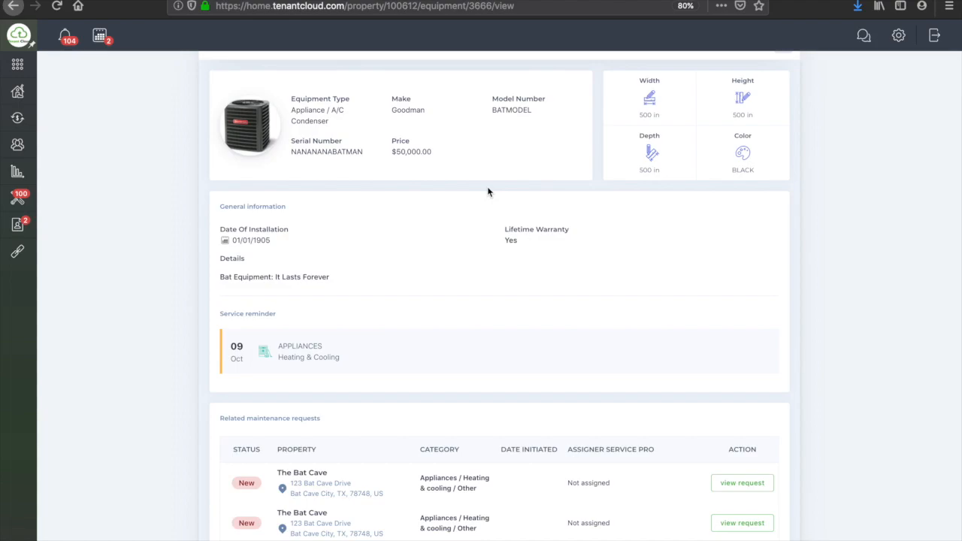
pyautogui.scroll(1, 491, 191)
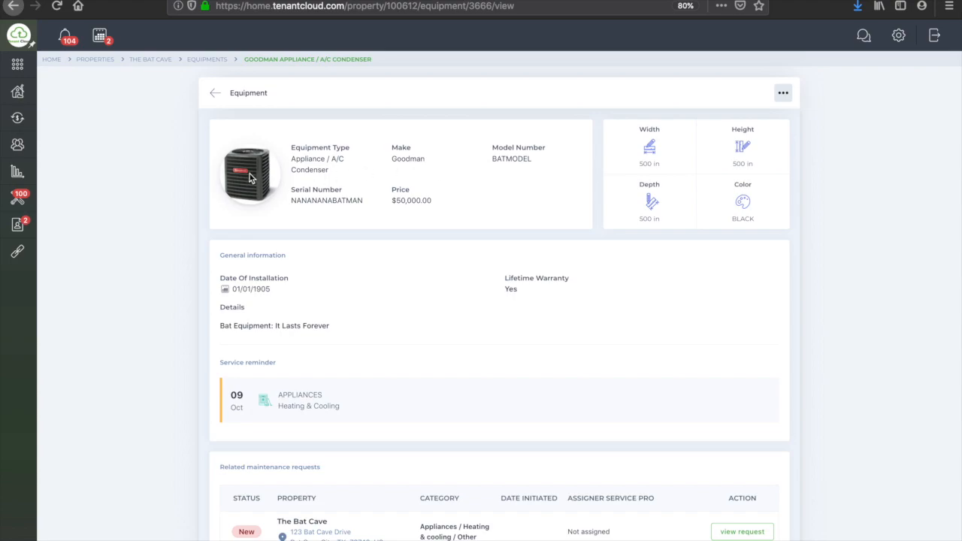
pyautogui.scroll(-10, 518, 215)
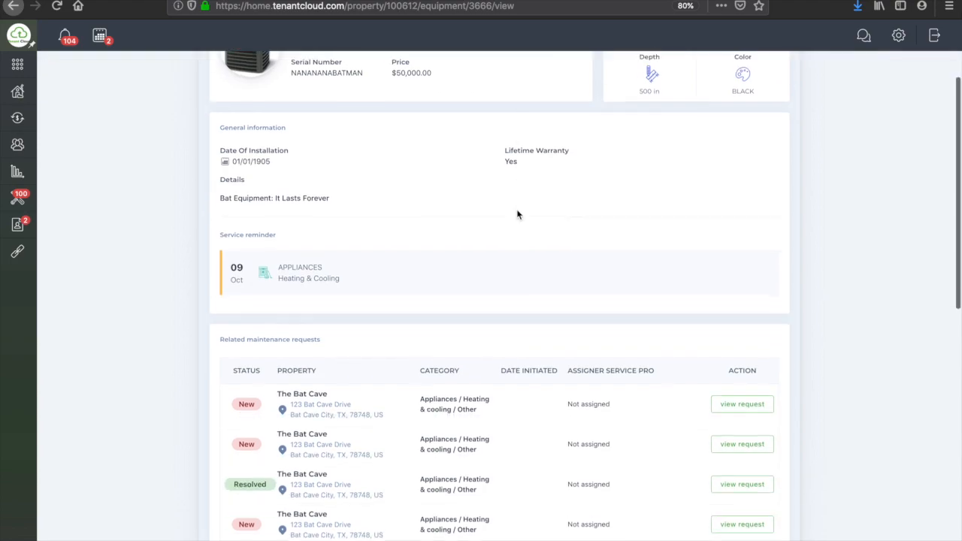
pyautogui.scroll(10, 517, 215)
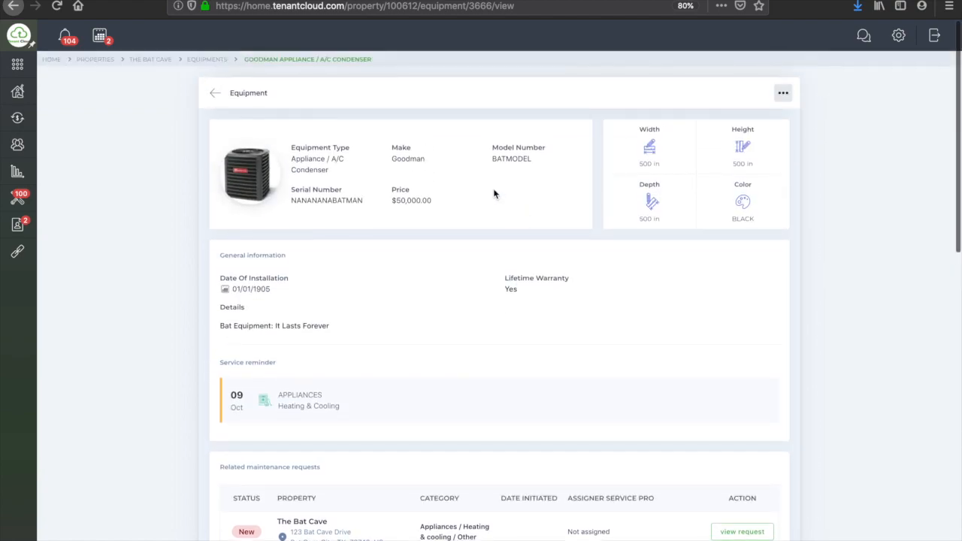
pyautogui.scroll(-5, 494, 193)
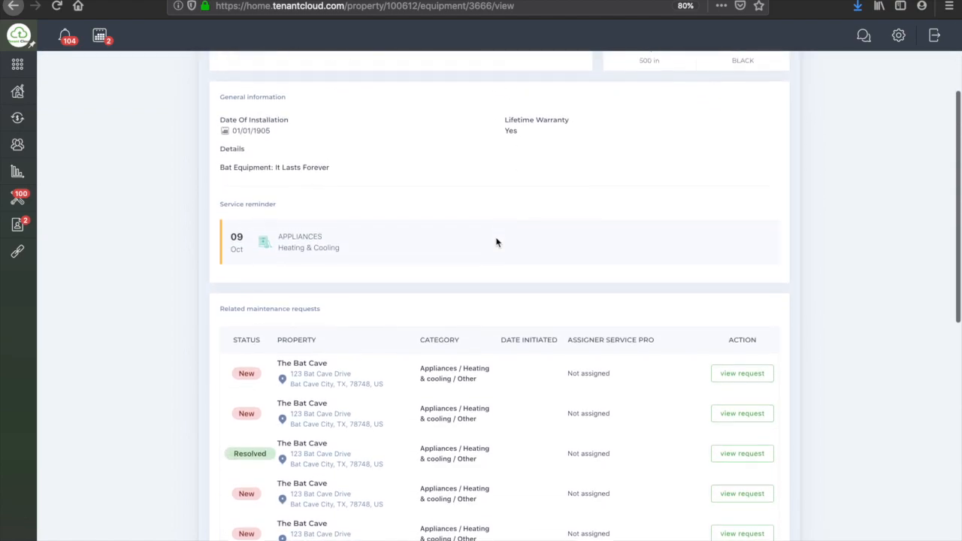
pyautogui.scroll(-1, 496, 242)
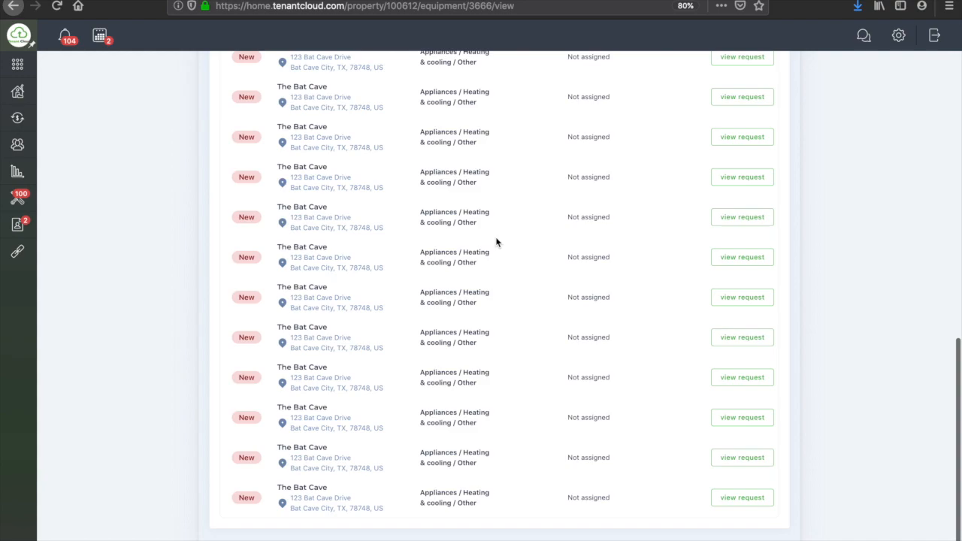
pyautogui.scroll(10, 496, 242)
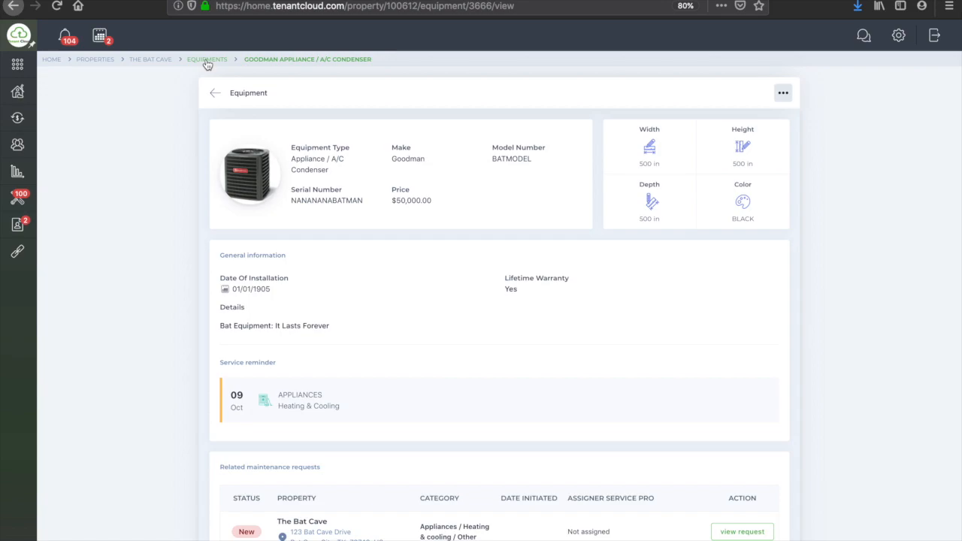
# Step: Return to the properties list, open Grove Street and review the actions available for the property
pyautogui.click(79, 93)
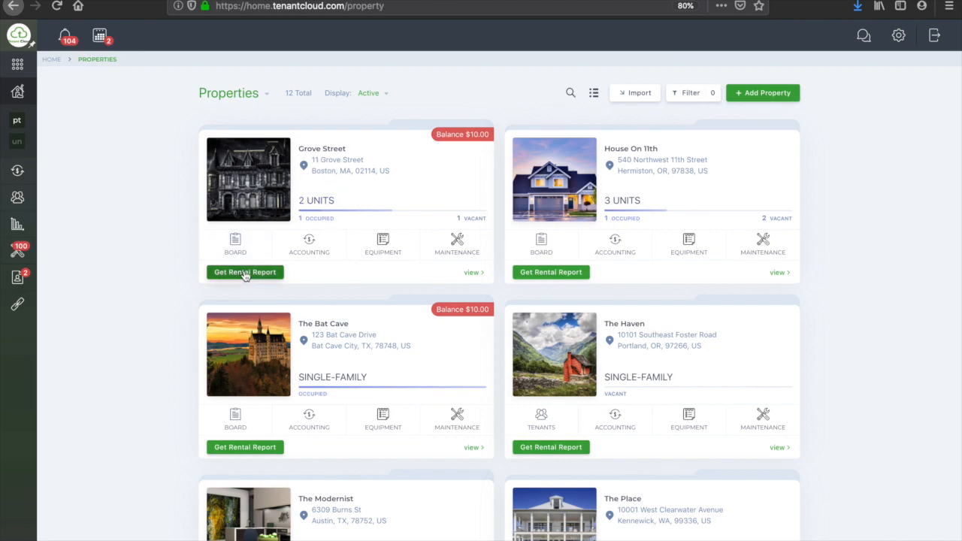
pyautogui.click(473, 274)
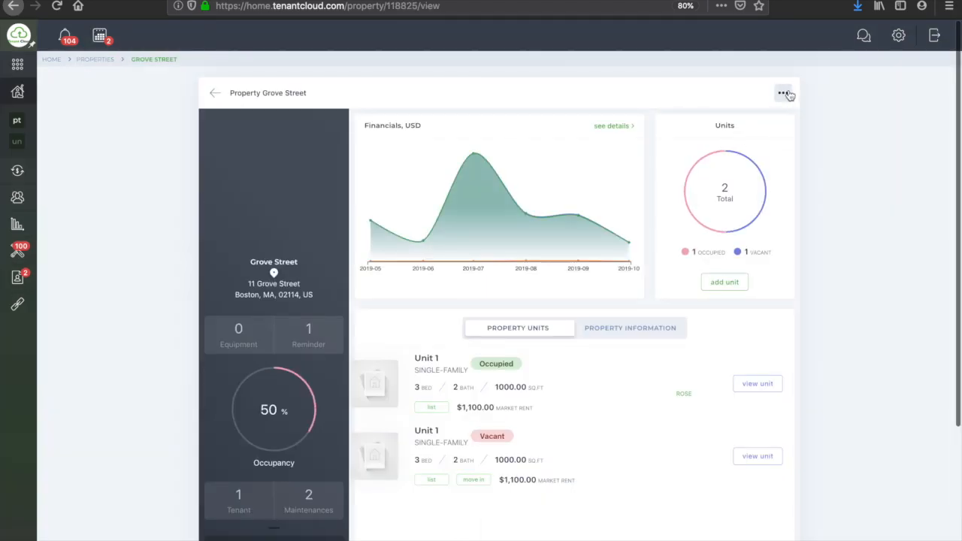
pyautogui.click(783, 95)
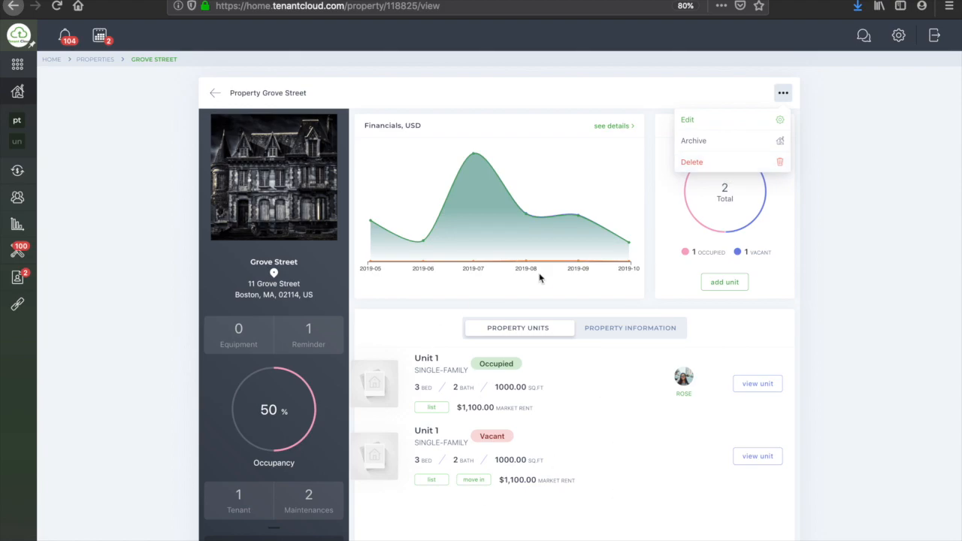
pyautogui.moveTo(532, 229)
pyautogui.click(624, 407)
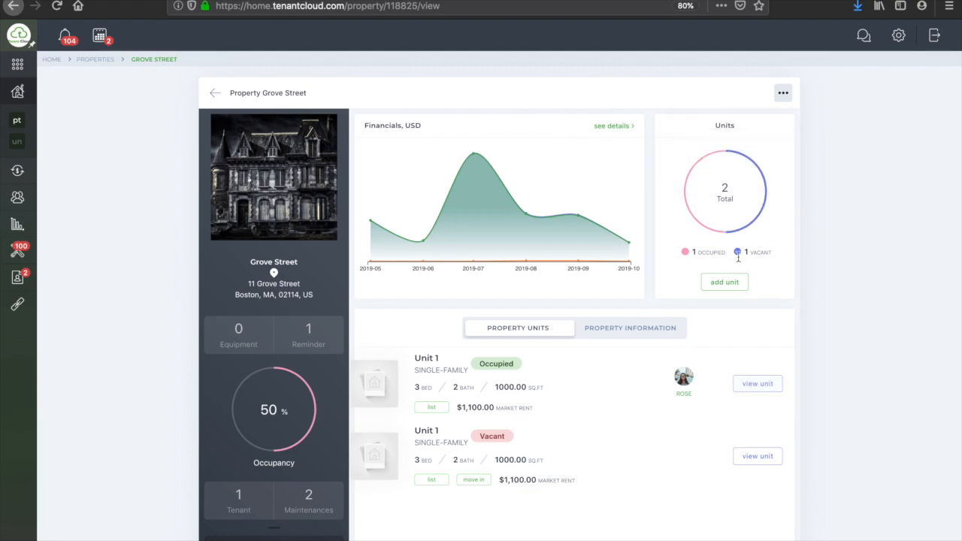
# Step: View Grove Street's occupied Unit 1 and review the actions available for the unit
pyautogui.click(759, 384)
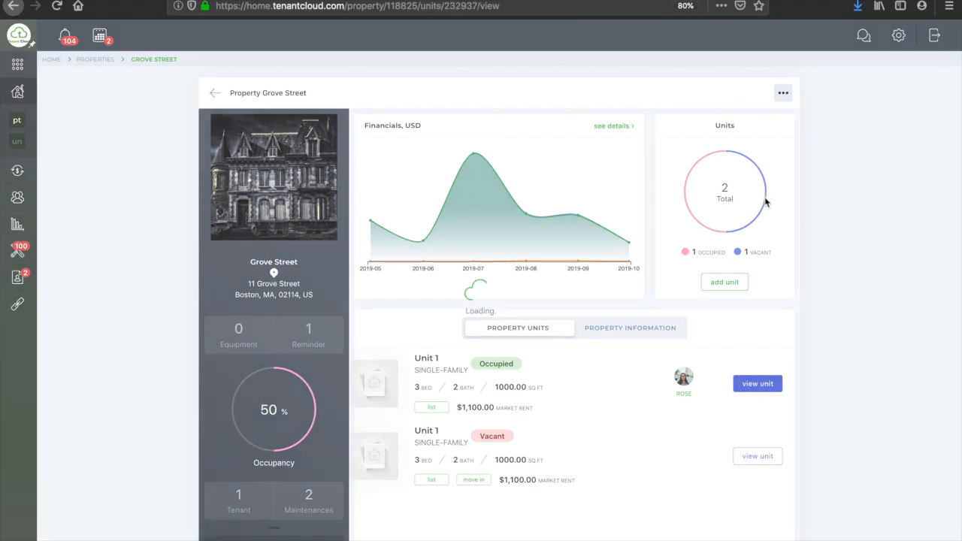
pyautogui.click(783, 92)
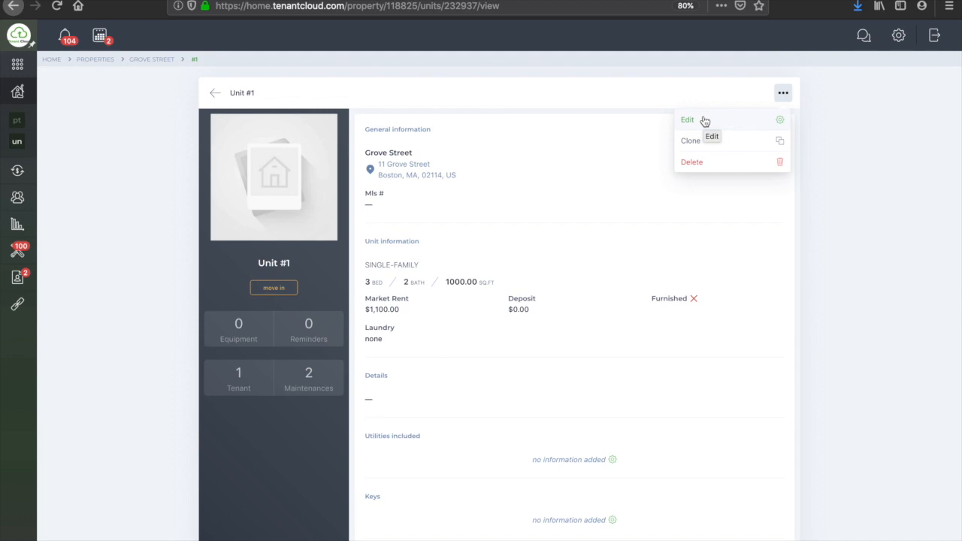
pyautogui.click(550, 155)
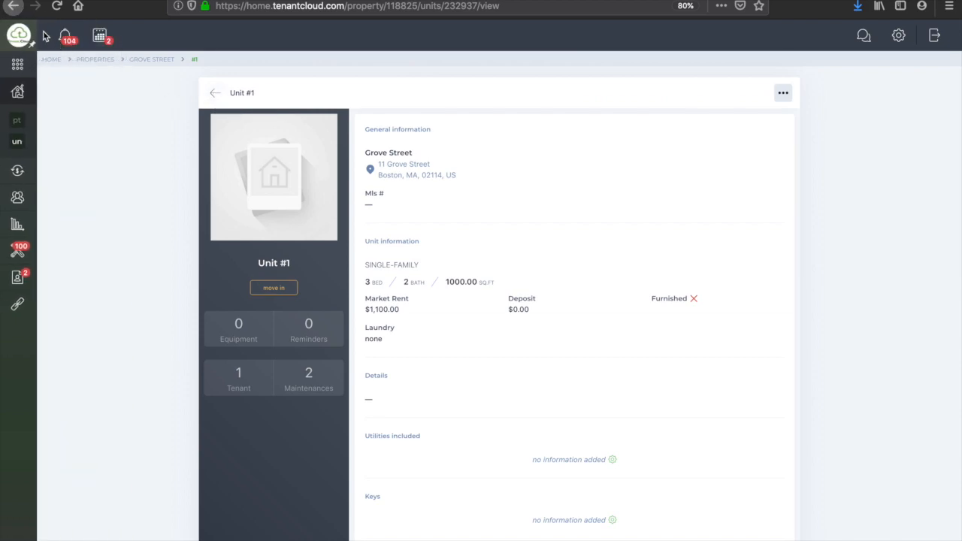
# Step: Go back to the properties list and reopen the Grove Street property
pyautogui.click(12, 6)
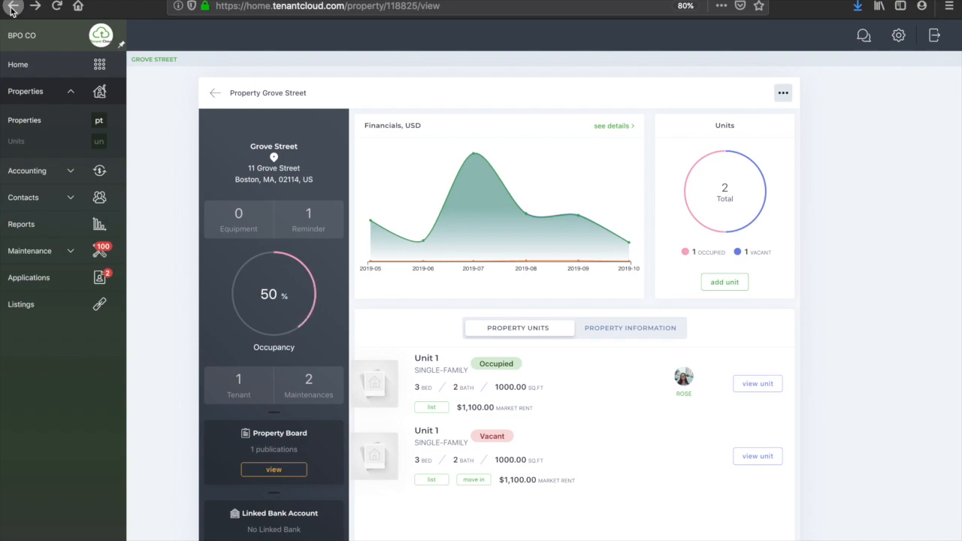
pyautogui.click(12, 7)
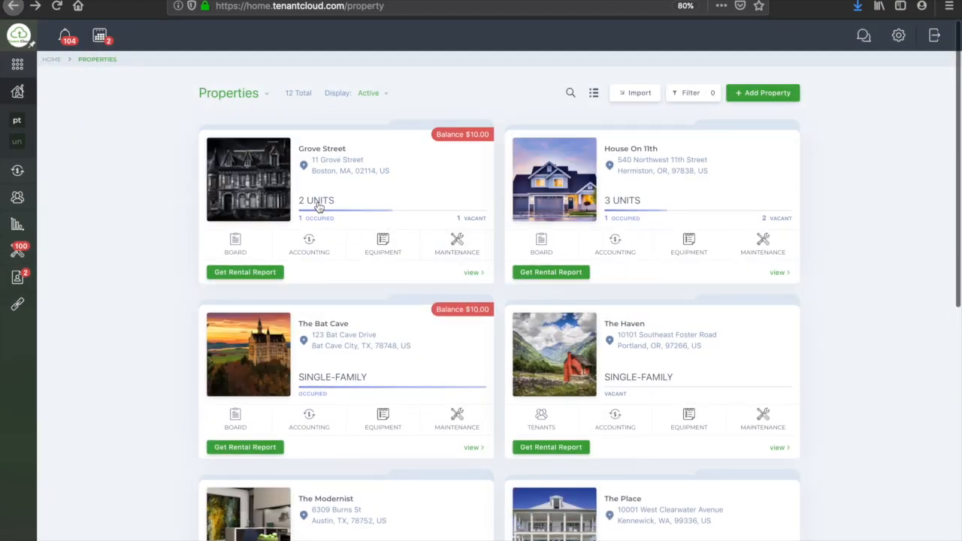
pyautogui.click(471, 273)
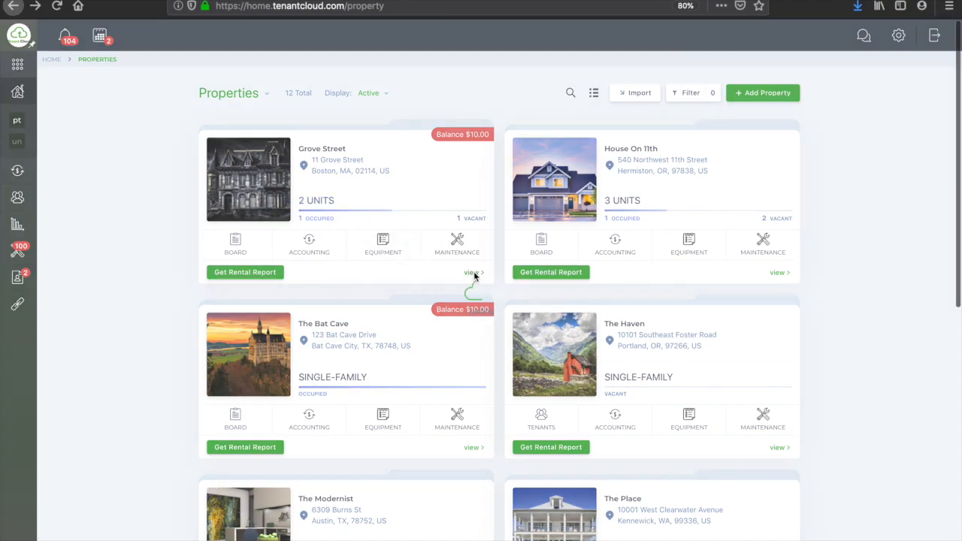
# Step: Go from Grove Street to the listing portal and open the listing for The Modernist, Unit 101
pyautogui.scroll(-1, 557, 342)
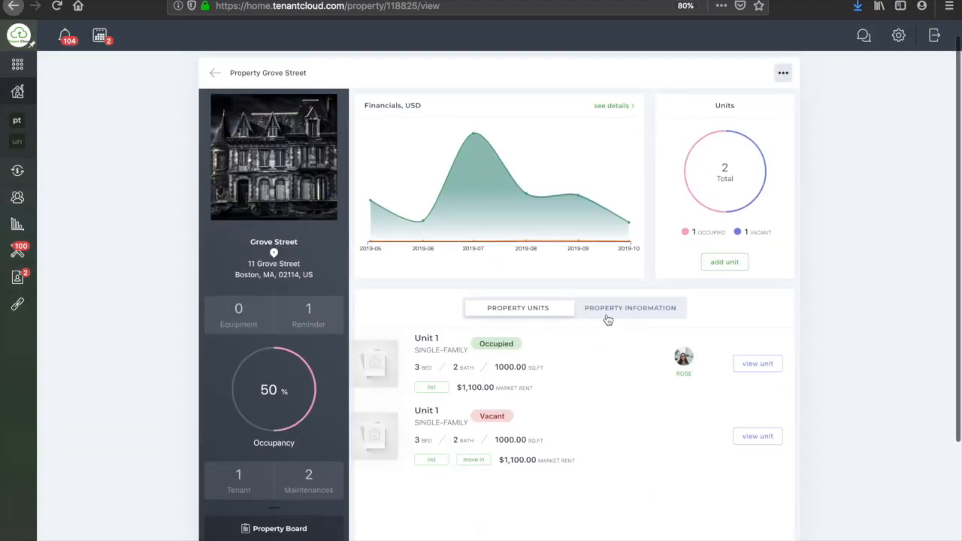
pyautogui.moveTo(53, 290)
pyautogui.click(48, 306)
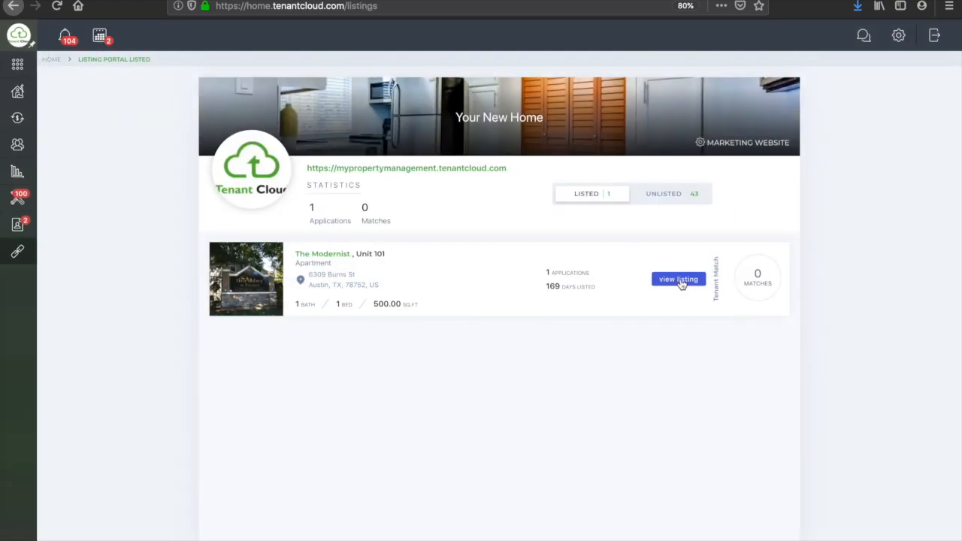
pyautogui.click(674, 282)
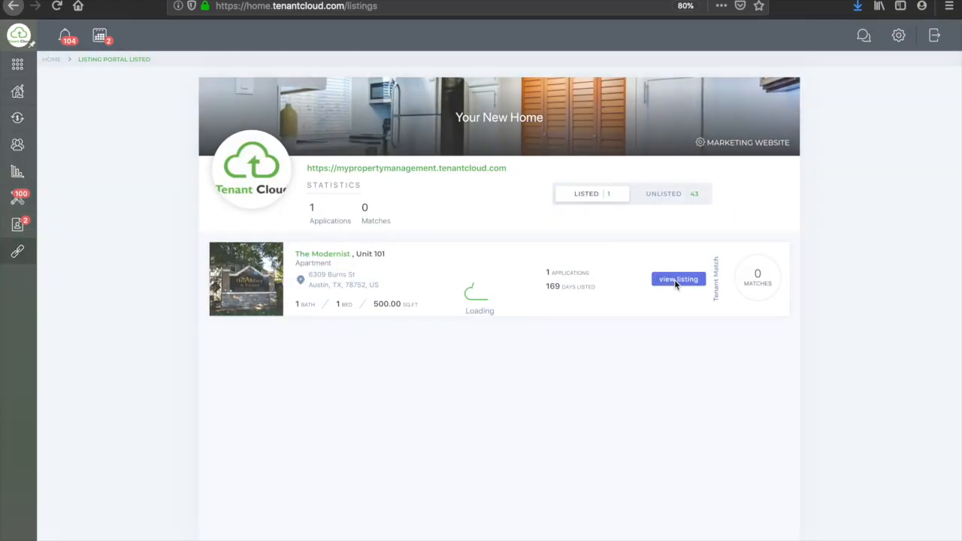
# Step: Examine the listing's property details, amenities, rent and lease terms, marketing description, pet policy, contact person and listing website status
pyautogui.scroll(-3, 549, 216)
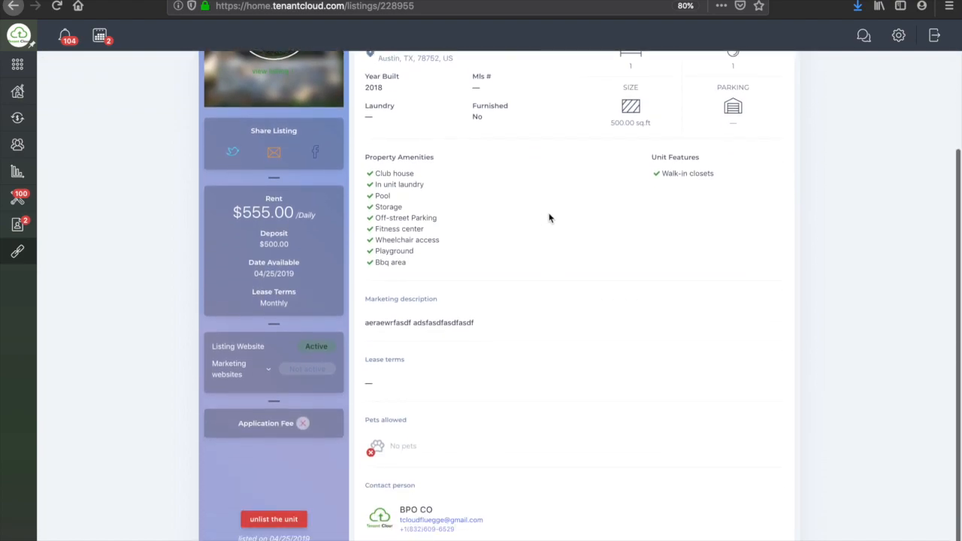
pyautogui.scroll(3, 545, 307)
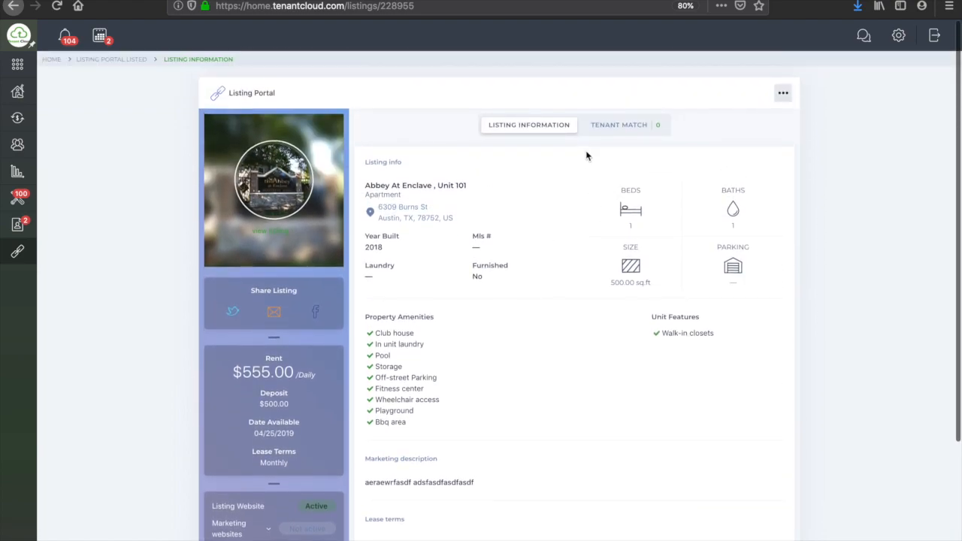
pyautogui.scroll(-3, 541, 173)
pyautogui.scroll(1, 541, 173)
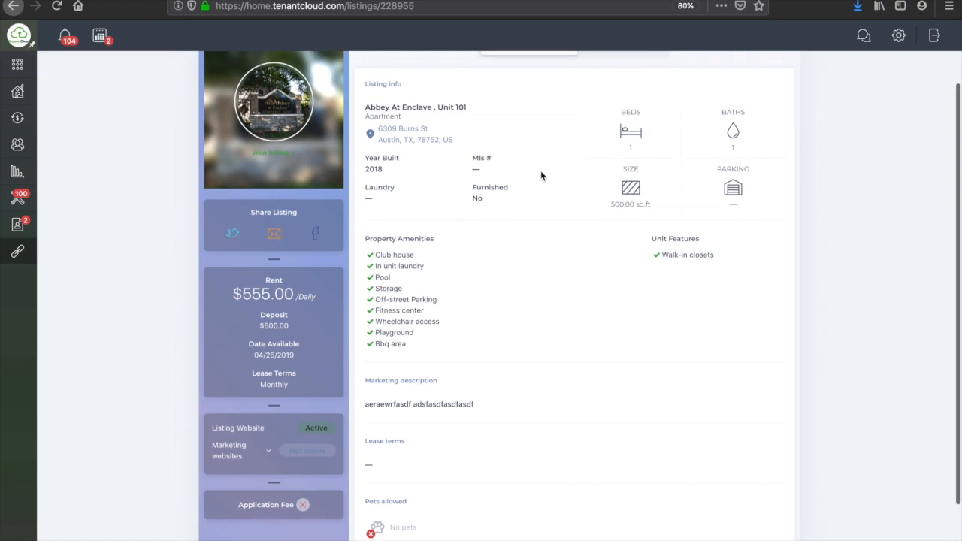
pyautogui.scroll(2, 522, 233)
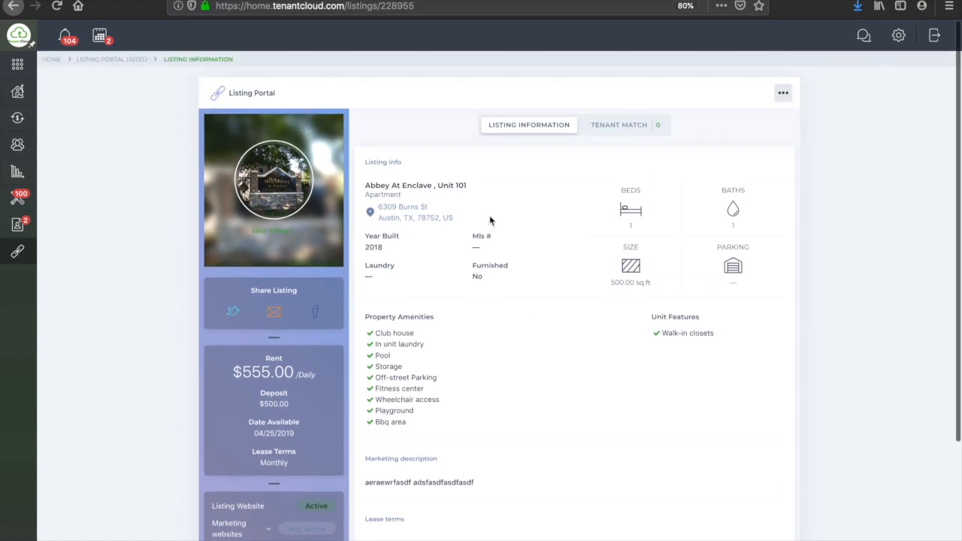
pyautogui.scroll(-3, 547, 195)
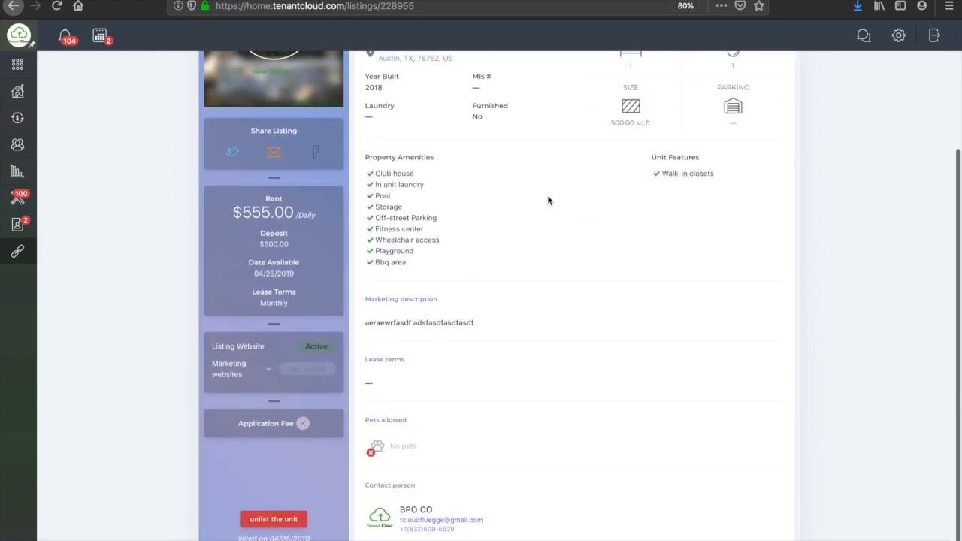
pyautogui.scroll(3, 547, 200)
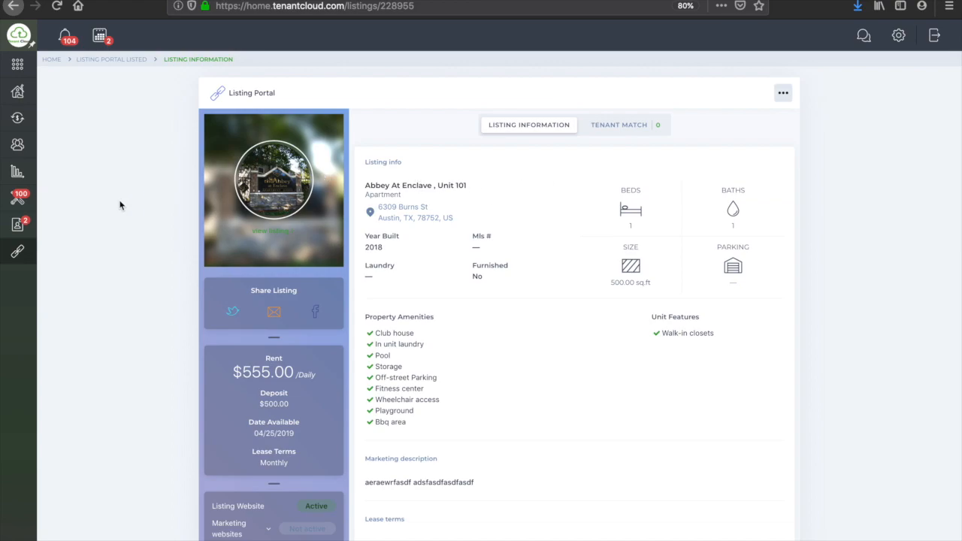
pyautogui.scroll(-3, 120, 205)
pyautogui.scroll(3, 627, 296)
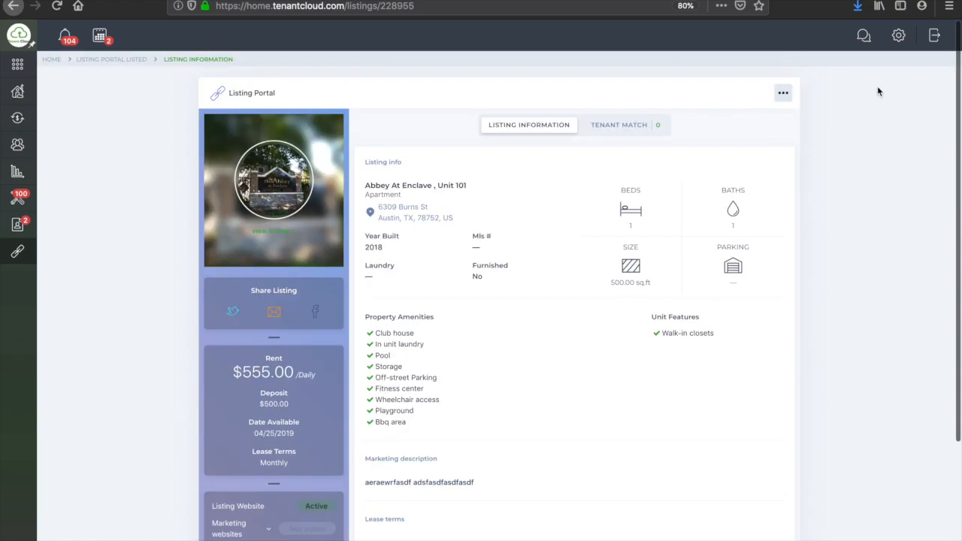
# Step: Open the Marketing Website settings and review the subdomain used for the listing website
pyautogui.click(898, 37)
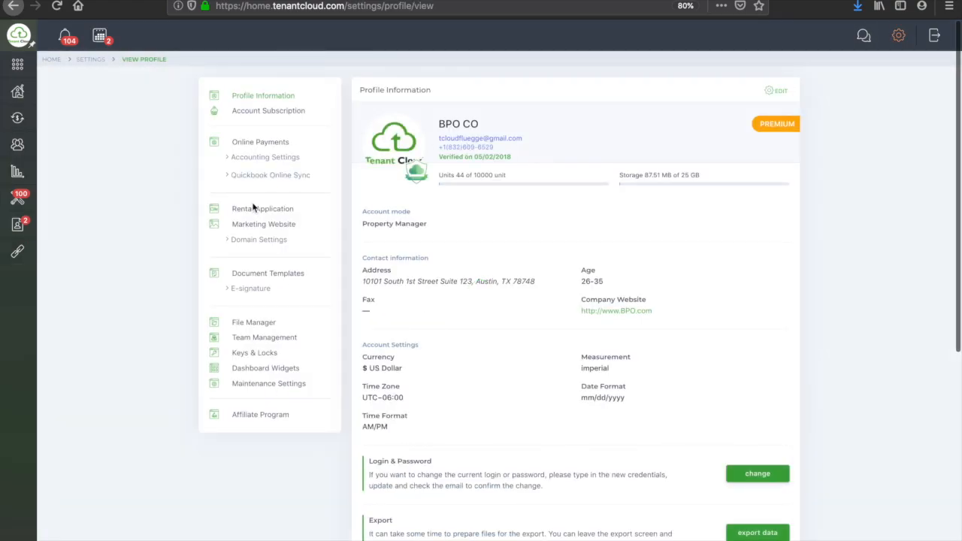
pyautogui.click(261, 224)
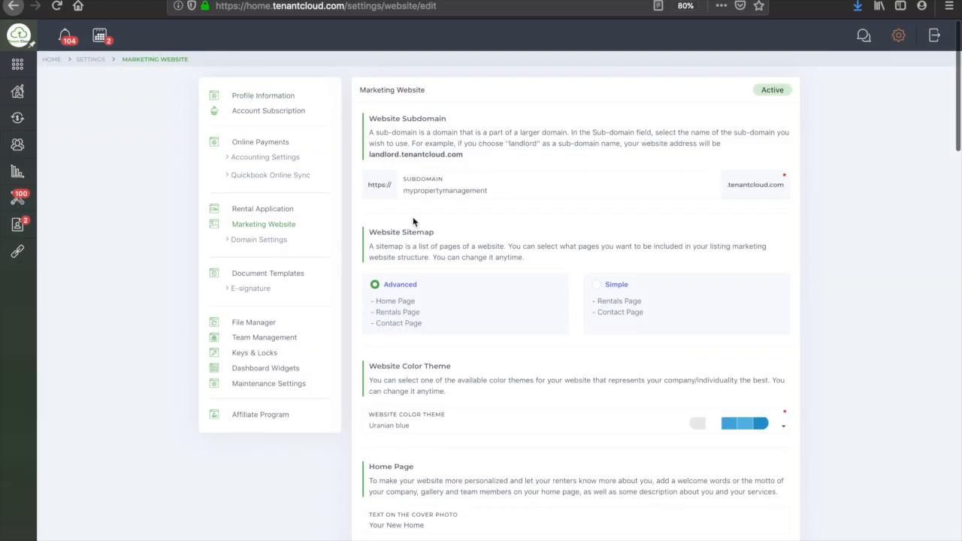
pyautogui.doubleClick(457, 189)
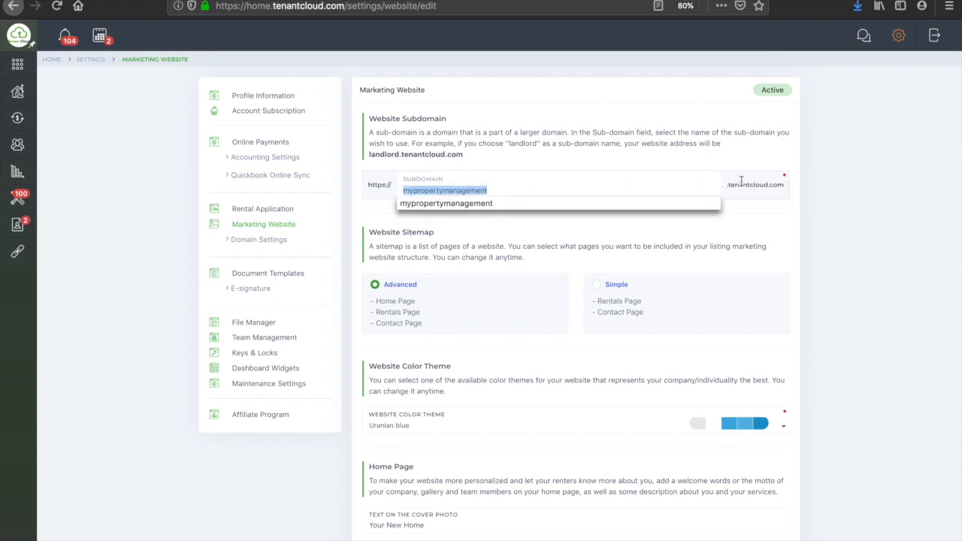
pyautogui.click(162, 206)
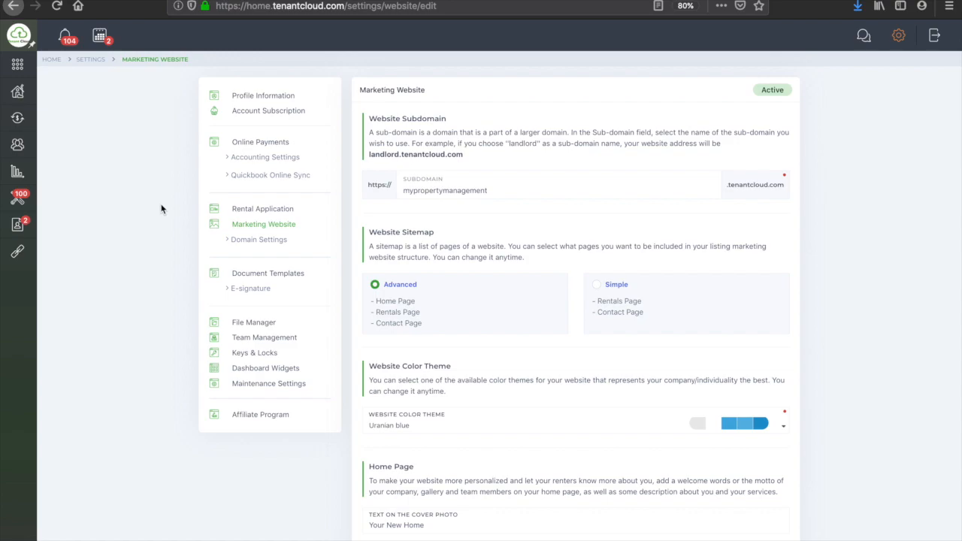
# Step: Return to the listing portal, show the unlisted units and start a listing for The Place, Unit 1
pyautogui.moveTo(23, 82)
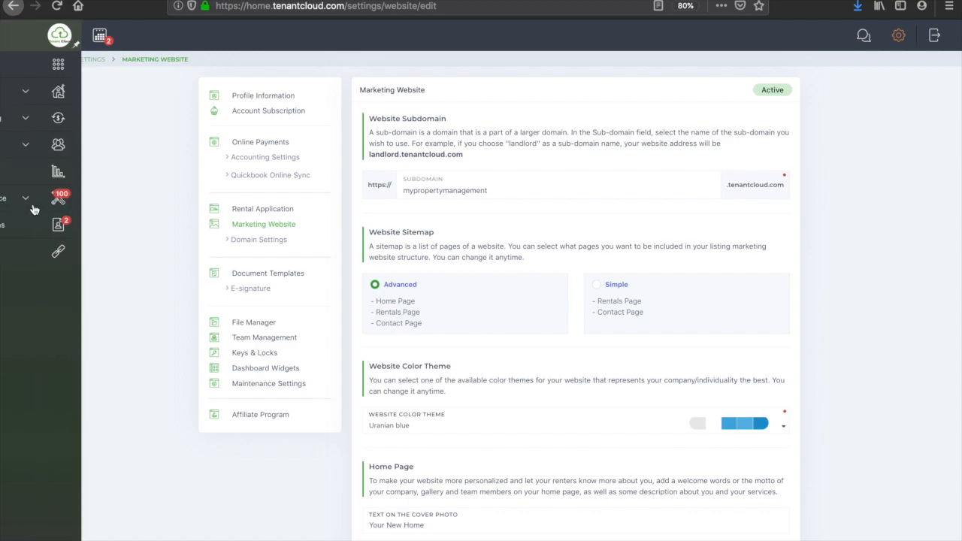
pyautogui.click(57, 248)
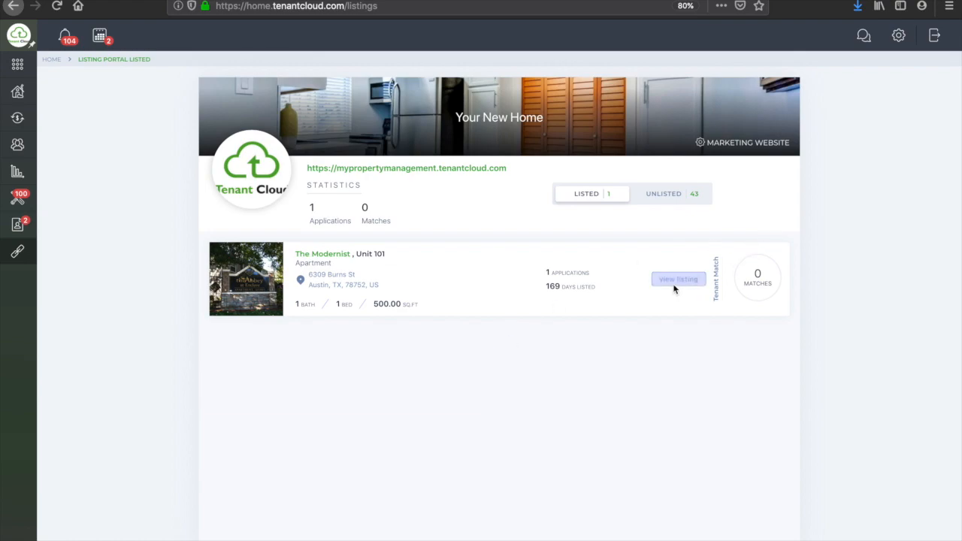
pyautogui.click(673, 194)
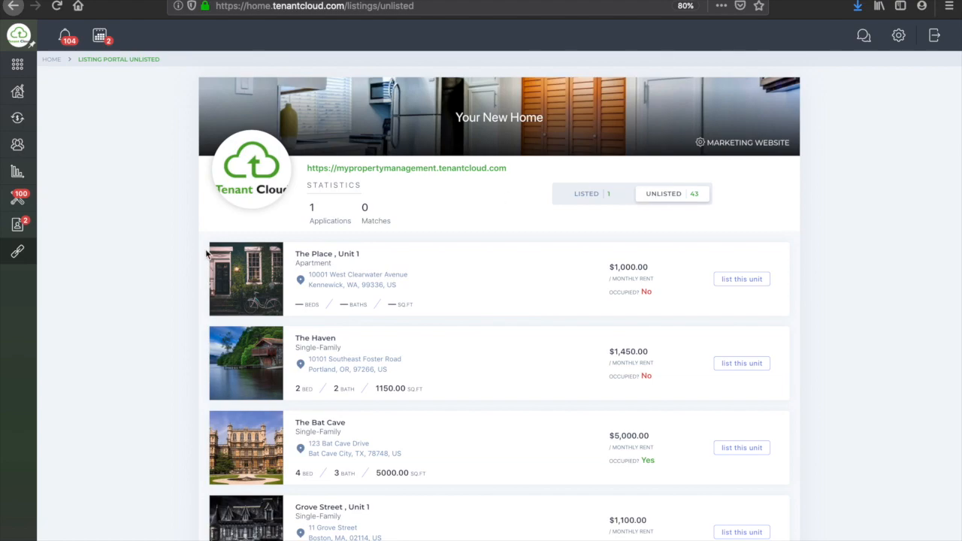
pyautogui.moveTo(23, 259)
pyautogui.click(742, 279)
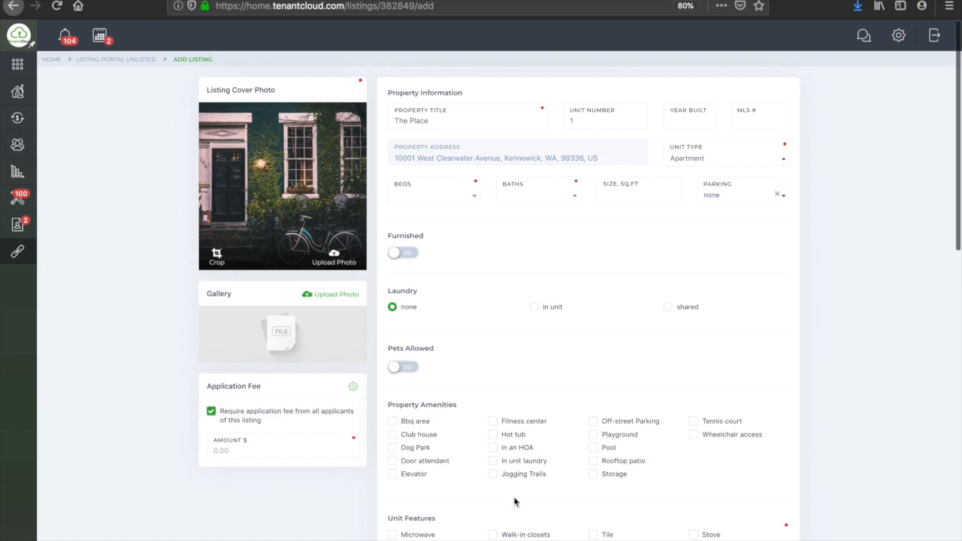
# Step: Examine the new listing form's property information, application fee, amenities, unit features, rent terms, description, contact person and listing syndication options
pyautogui.scroll(-2, 573, 241)
pyautogui.scroll(-2, 574, 244)
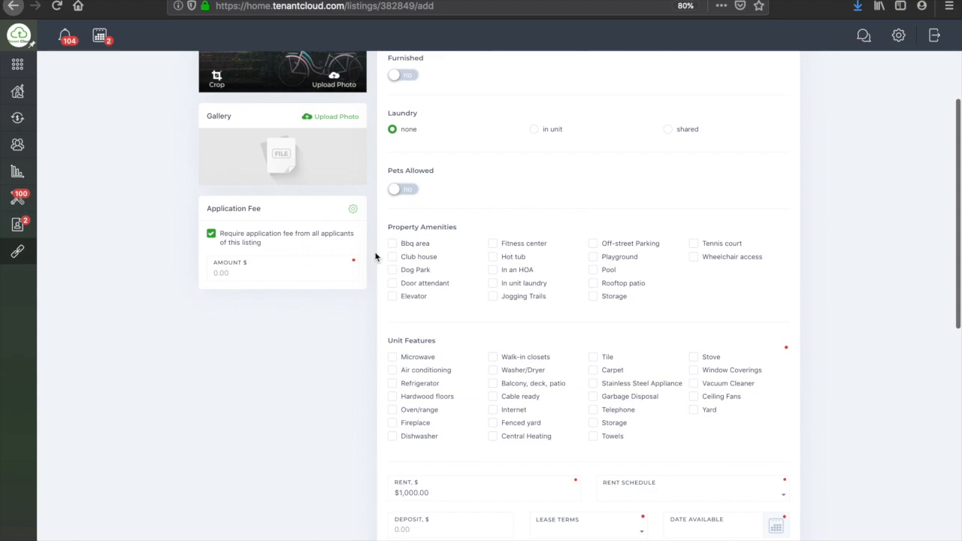
pyautogui.scroll(-1, 565, 406)
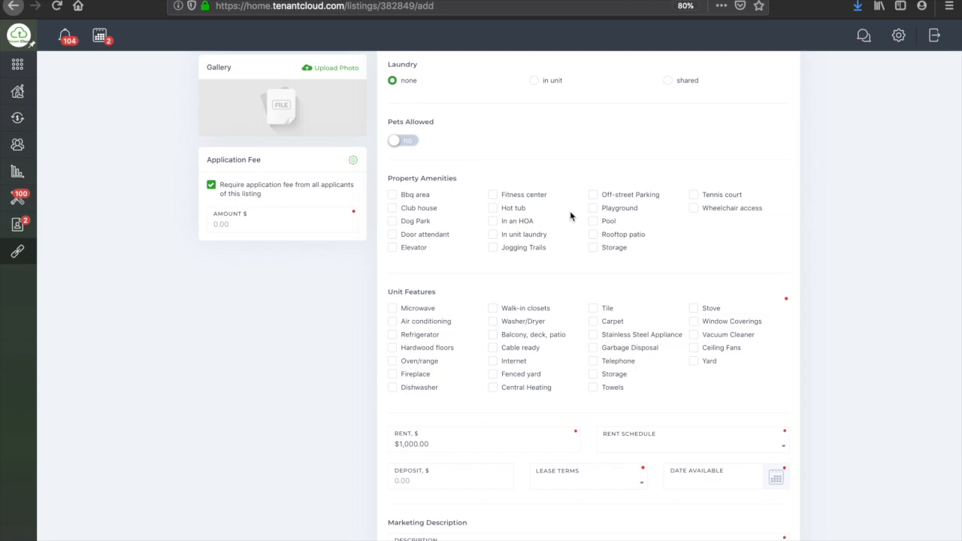
pyautogui.scroll(5, 570, 216)
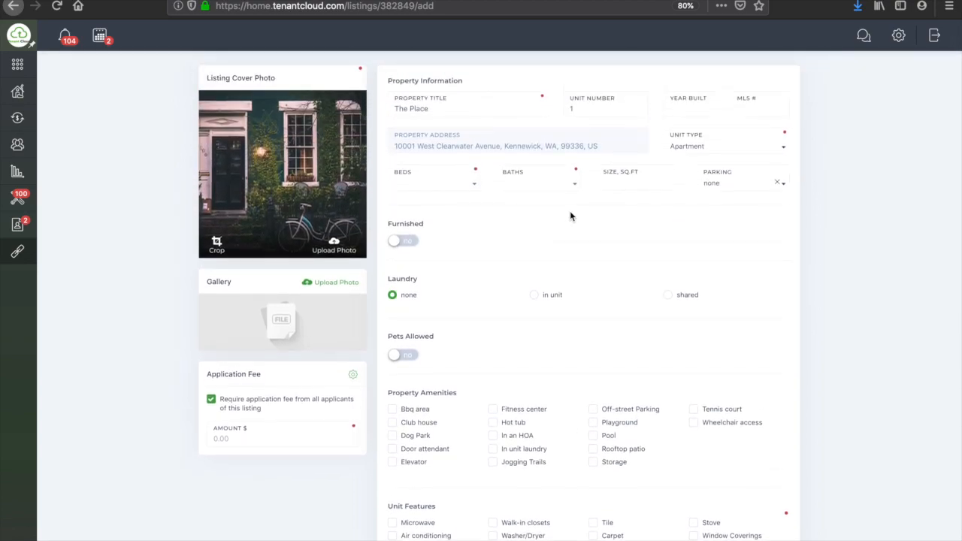
pyautogui.scroll(-12, 565, 221)
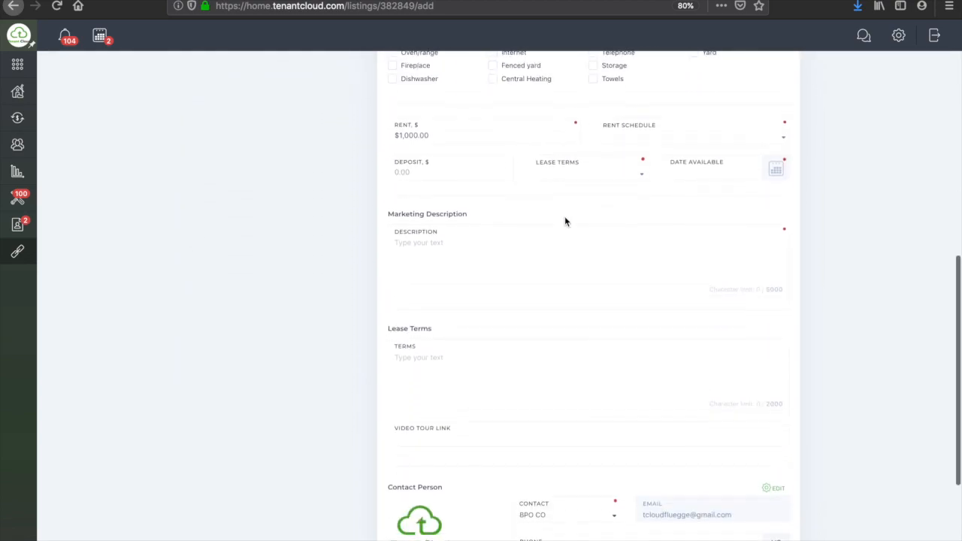
pyautogui.scroll(-4, 565, 282)
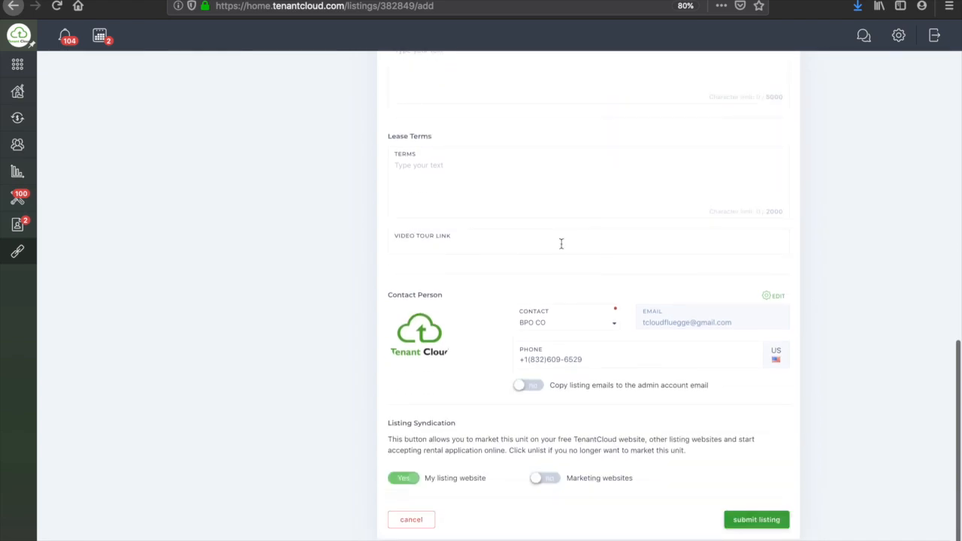
pyautogui.scroll(6, 562, 243)
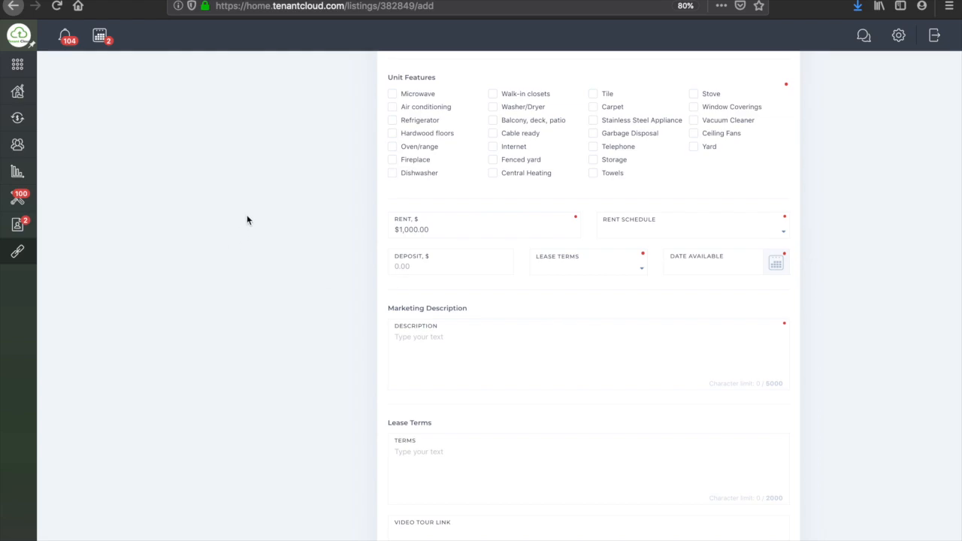
pyautogui.scroll(10, 247, 214)
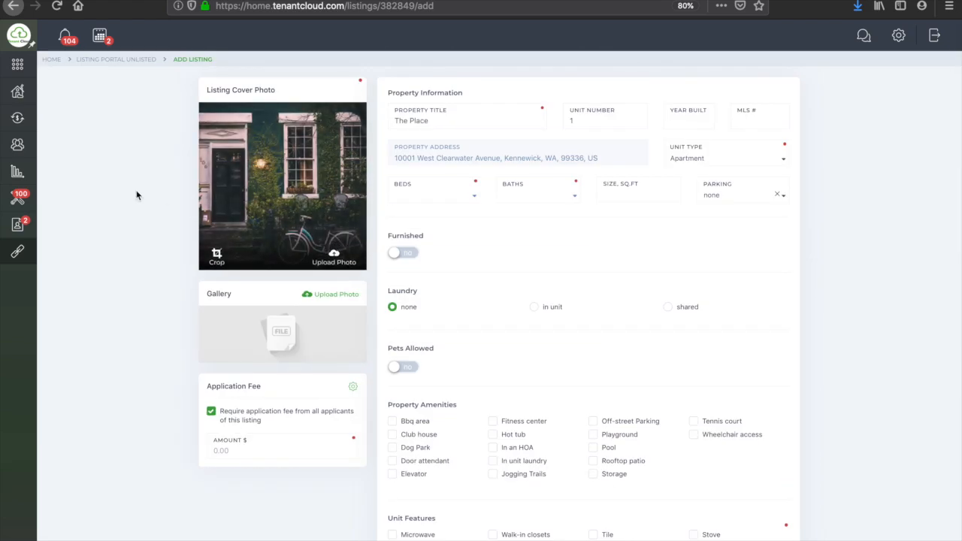